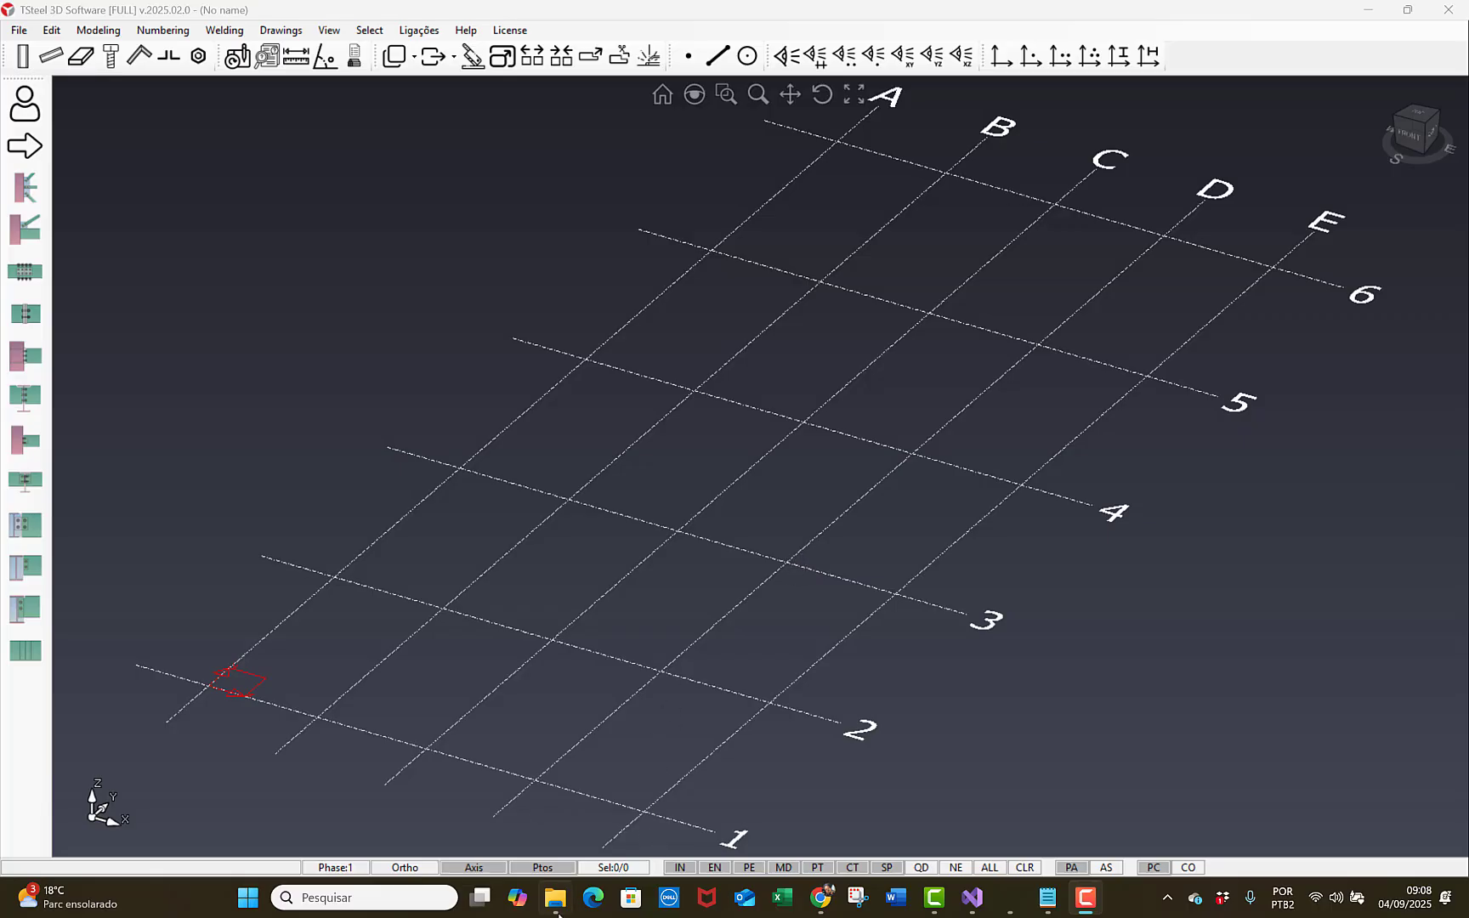
- Examine the cart.prof file from the Tsteel3D Profiles folder in Notepad, covering its NAME parameters, AXIS points and CATALOG section
click(557, 908)
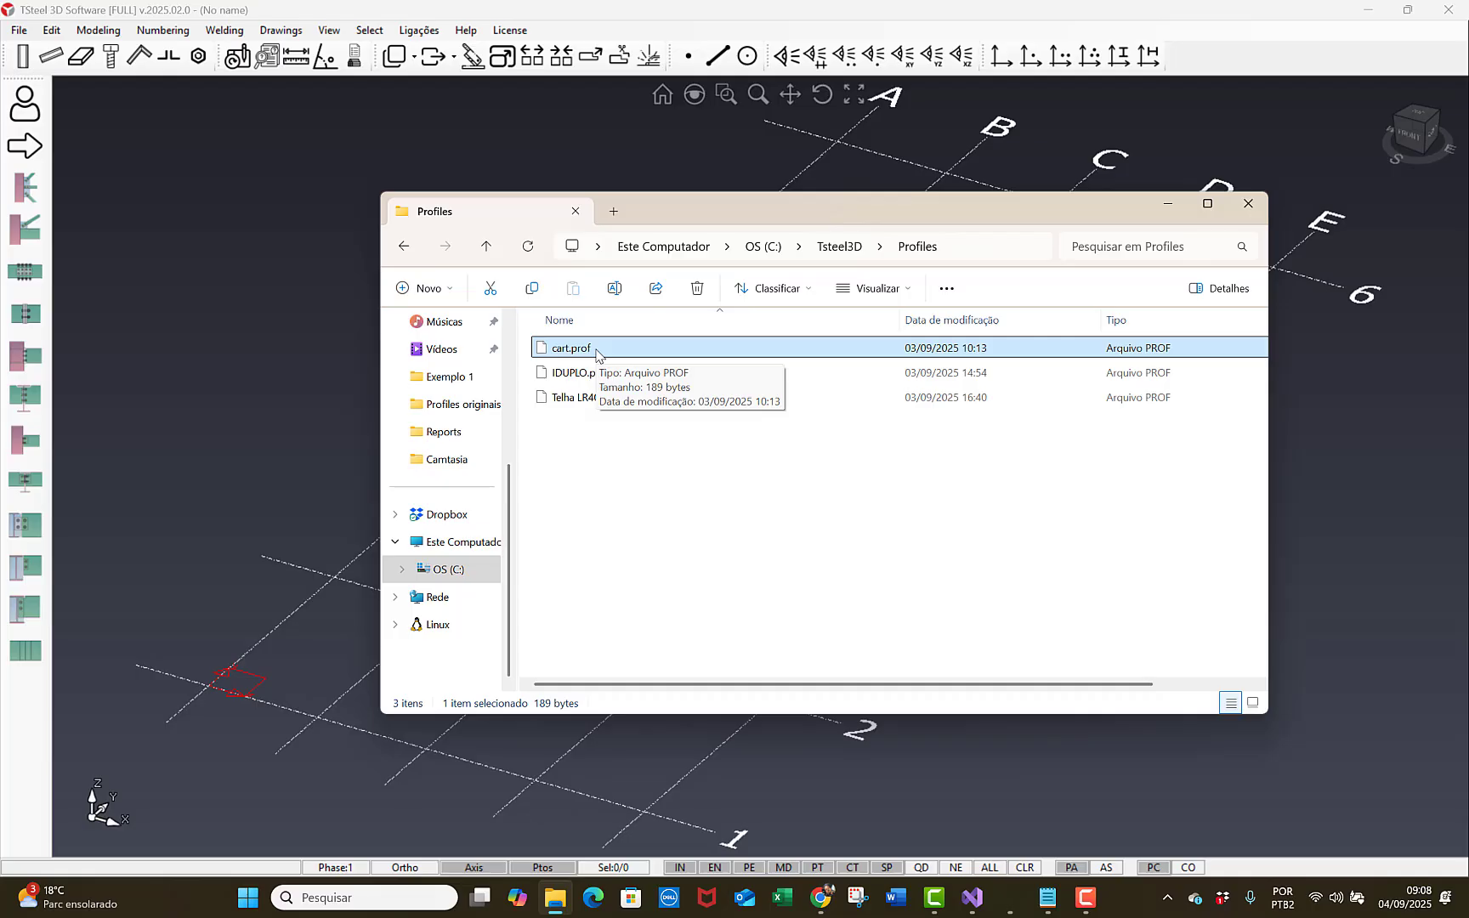
click(1053, 904)
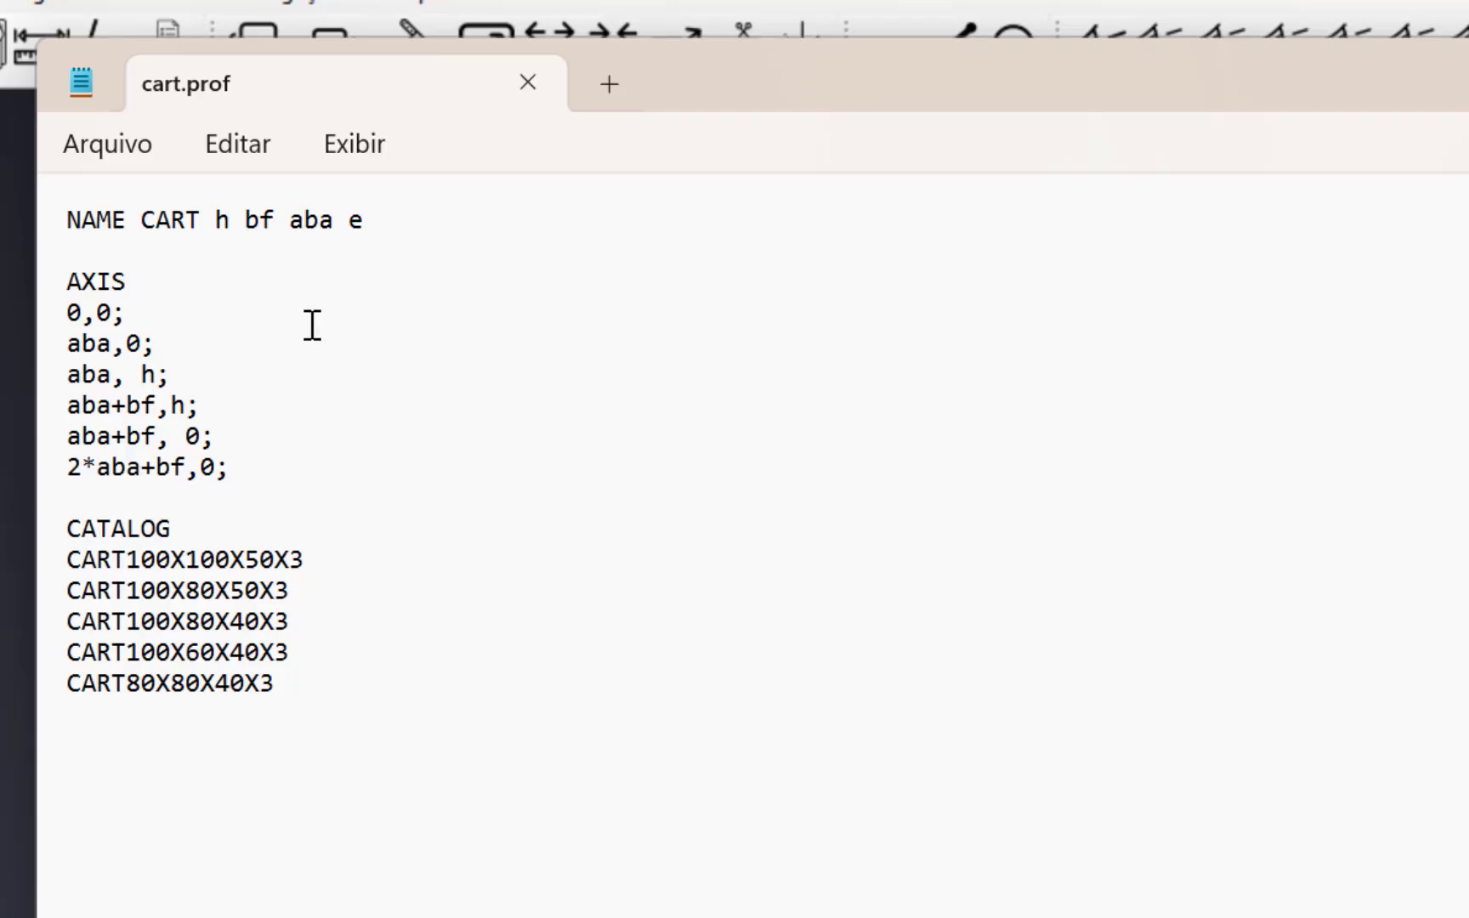
drag(137, 288, 63, 282)
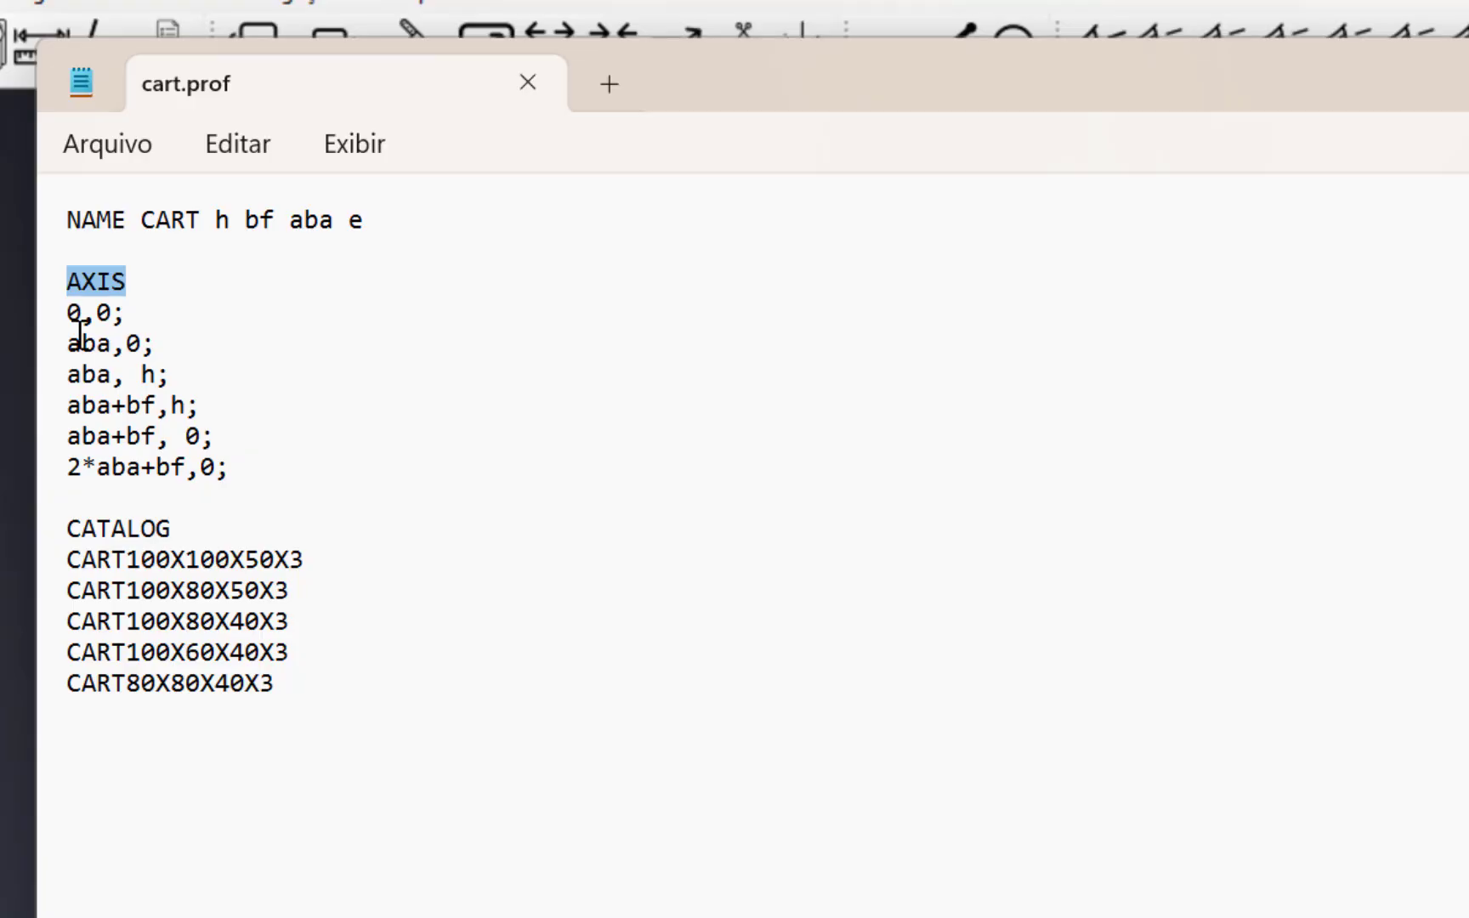
drag(217, 220, 366, 223)
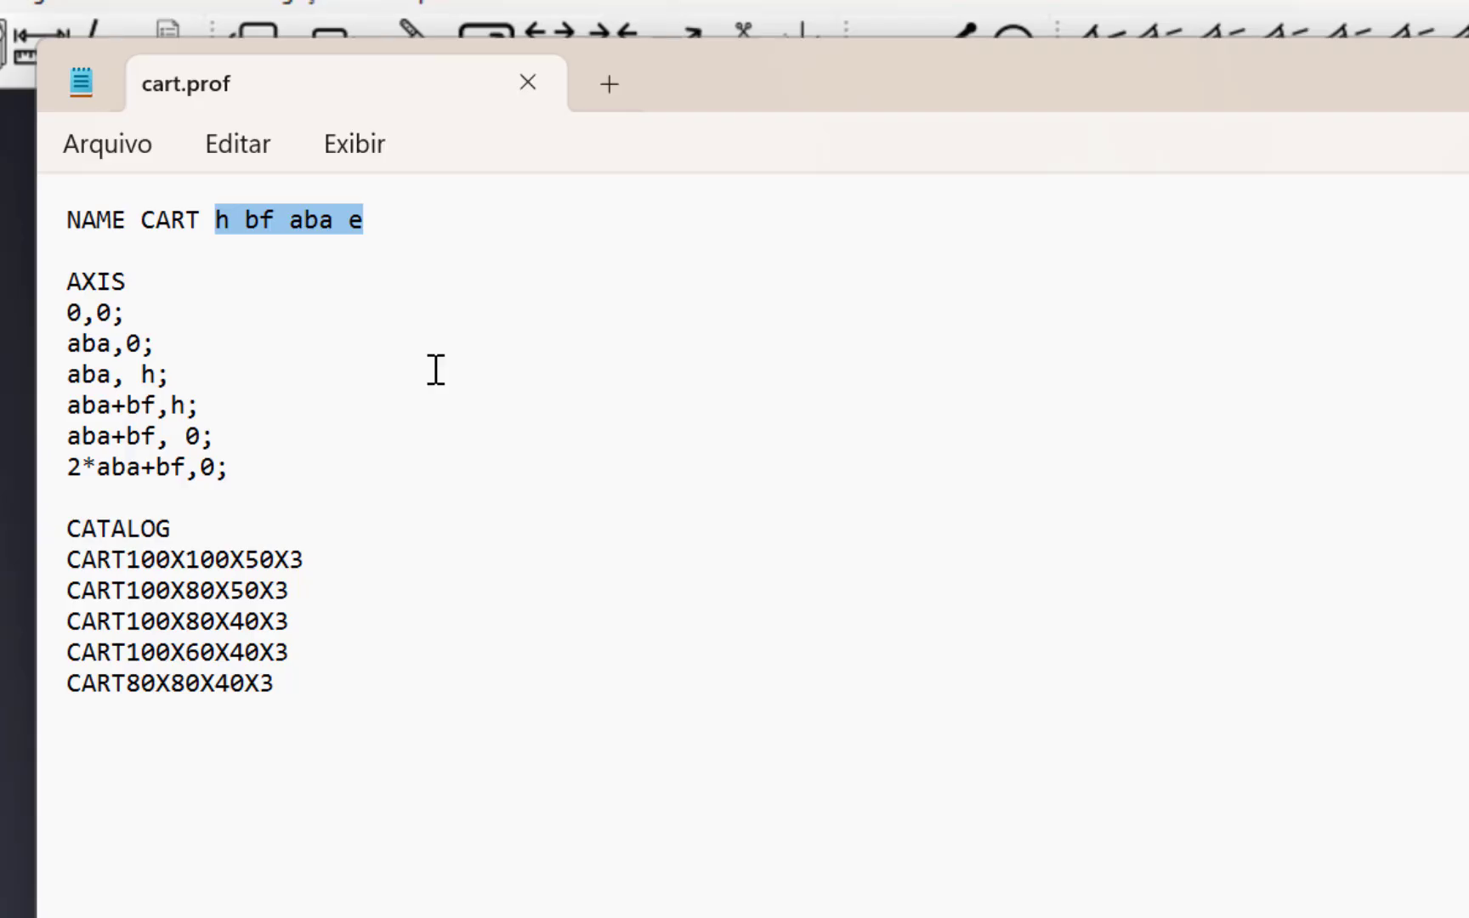
drag(175, 528, 62, 528)
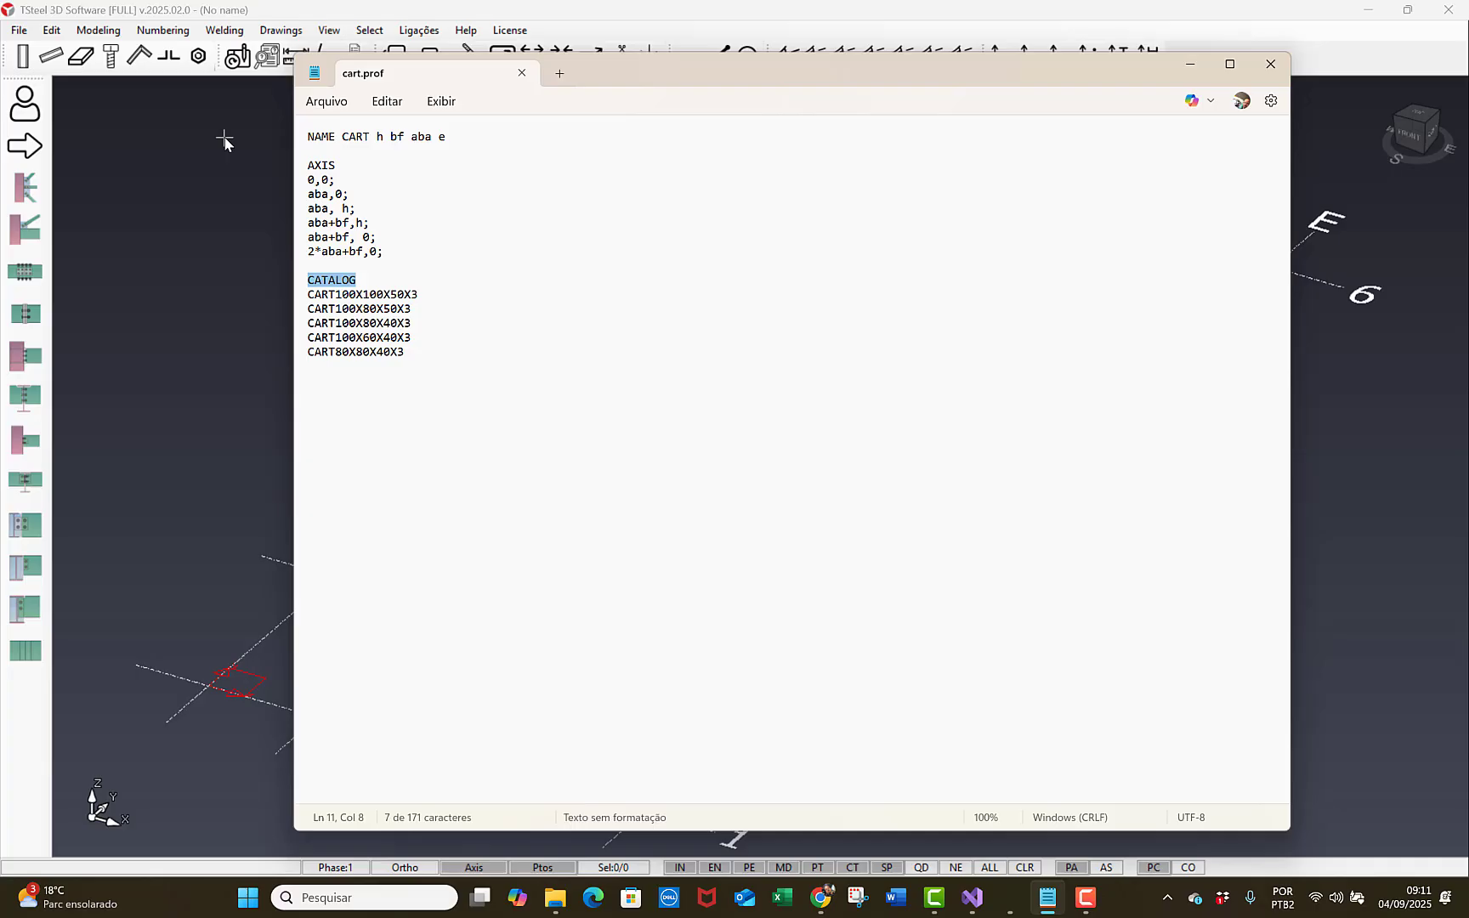
- Switch back to TSteel 3D and load the user profile file cart.prof from C:\Tsteel3D\Profiles
click(223, 141)
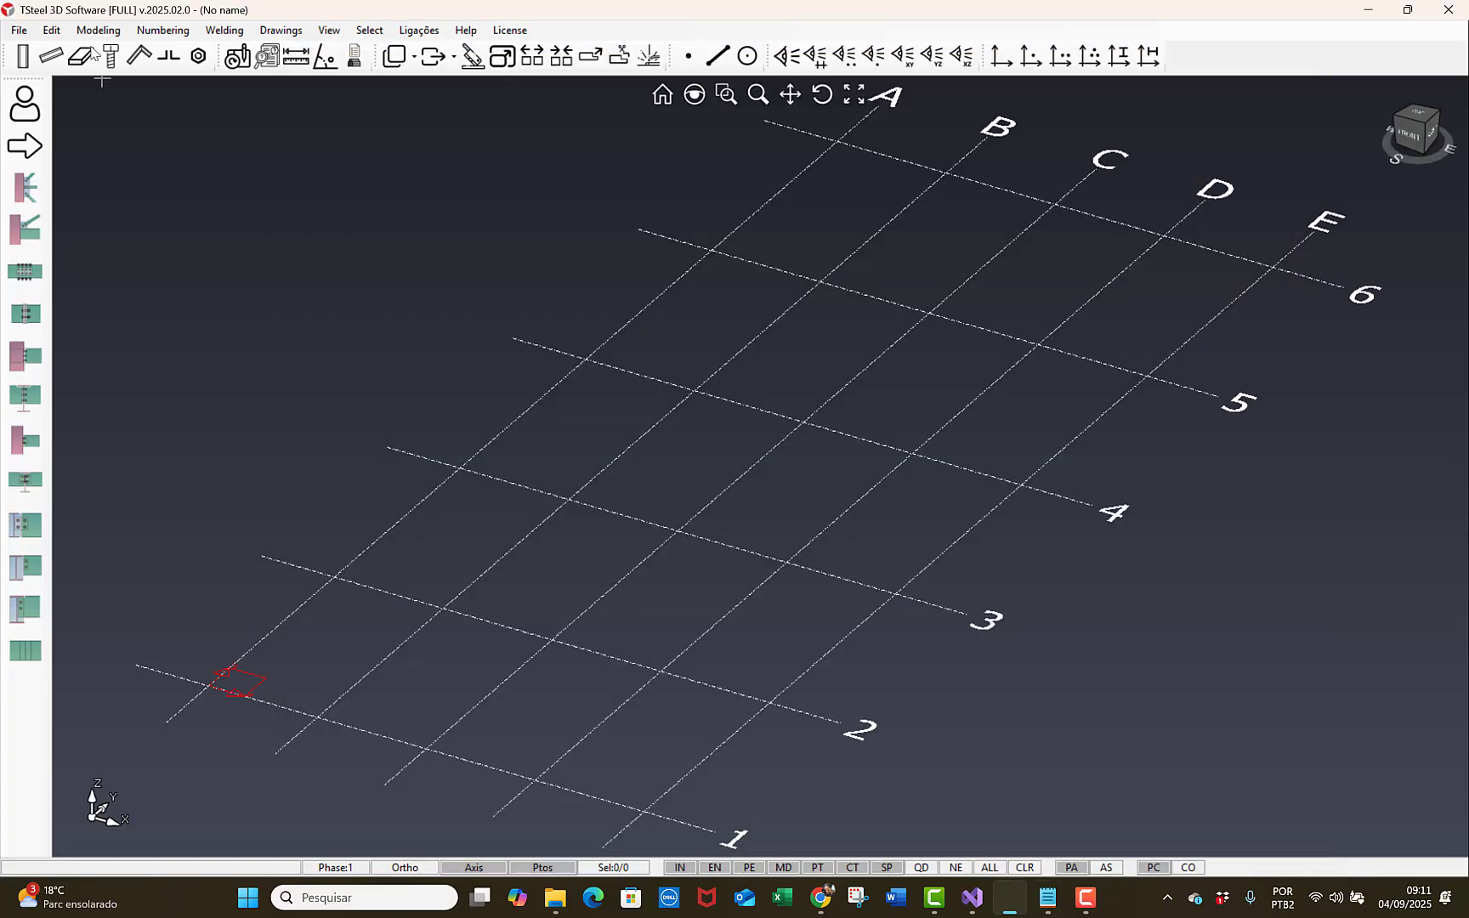
click(110, 34)
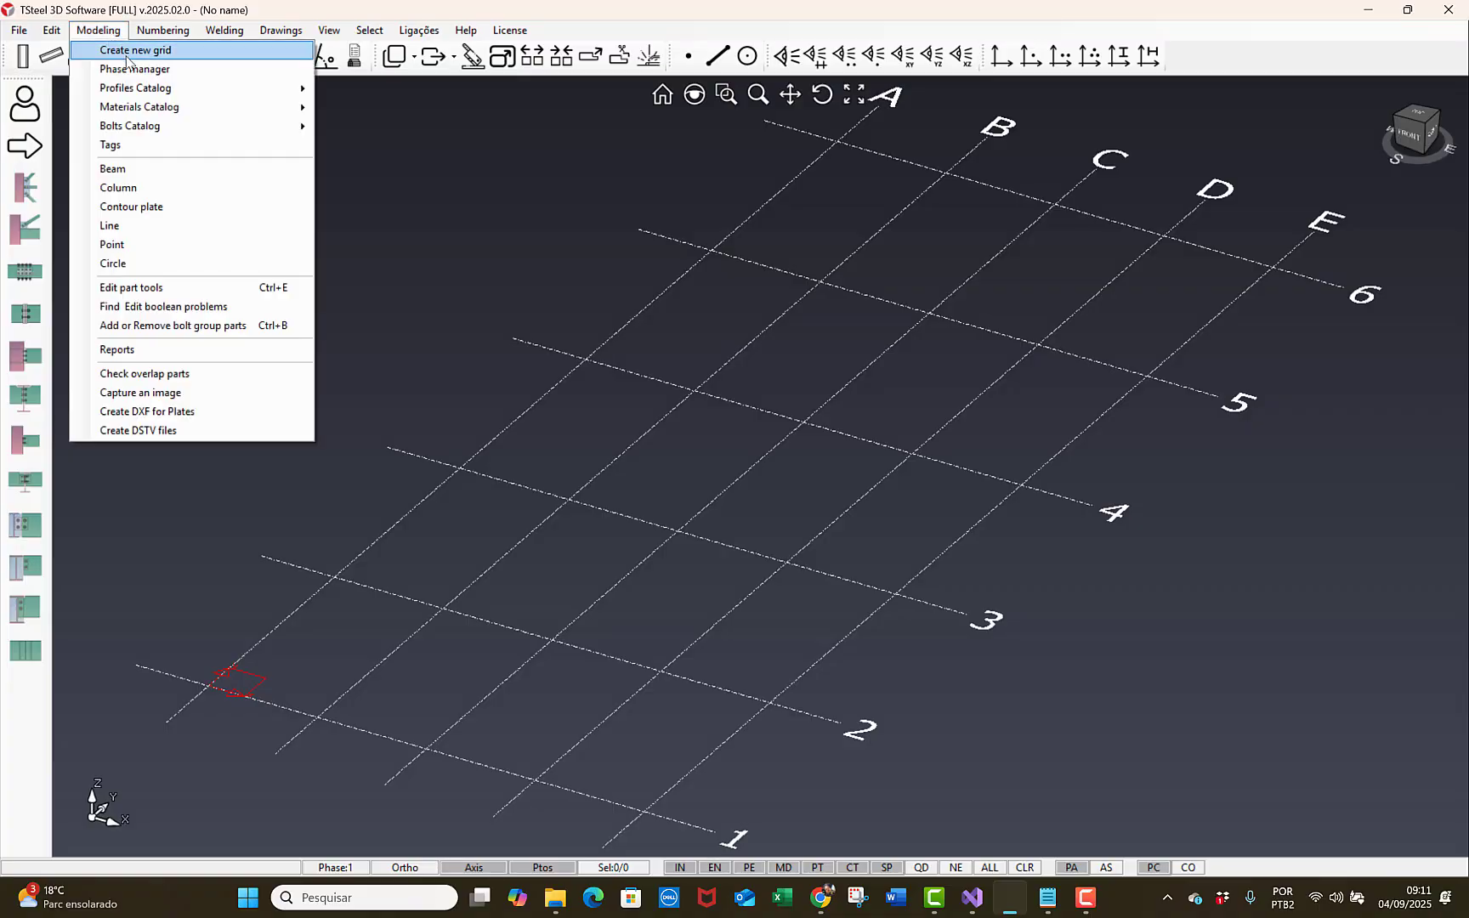
mouse_move(152, 91)
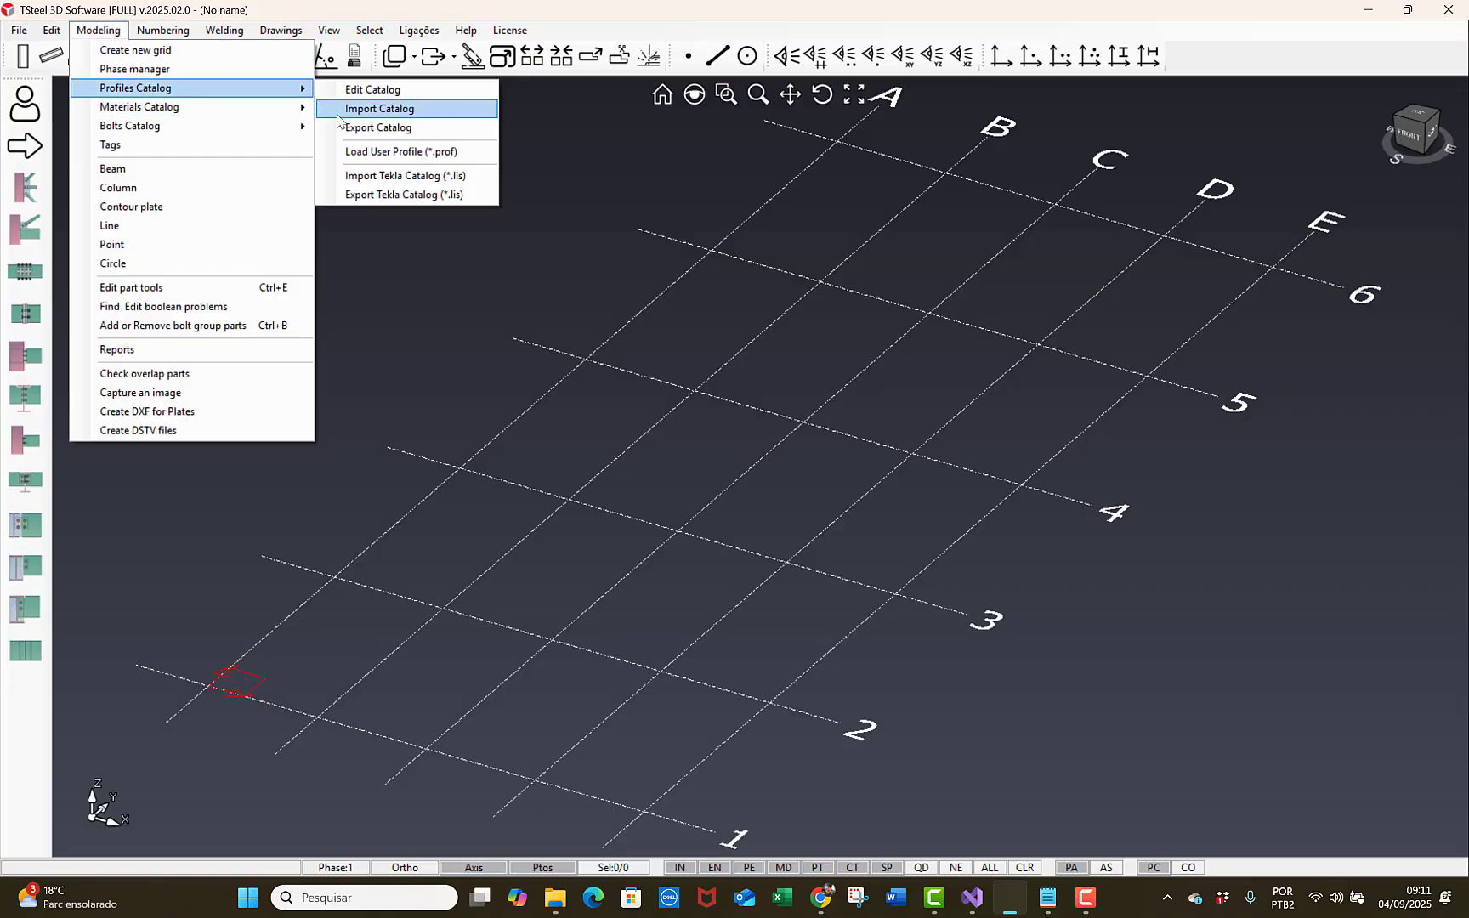
click(358, 157)
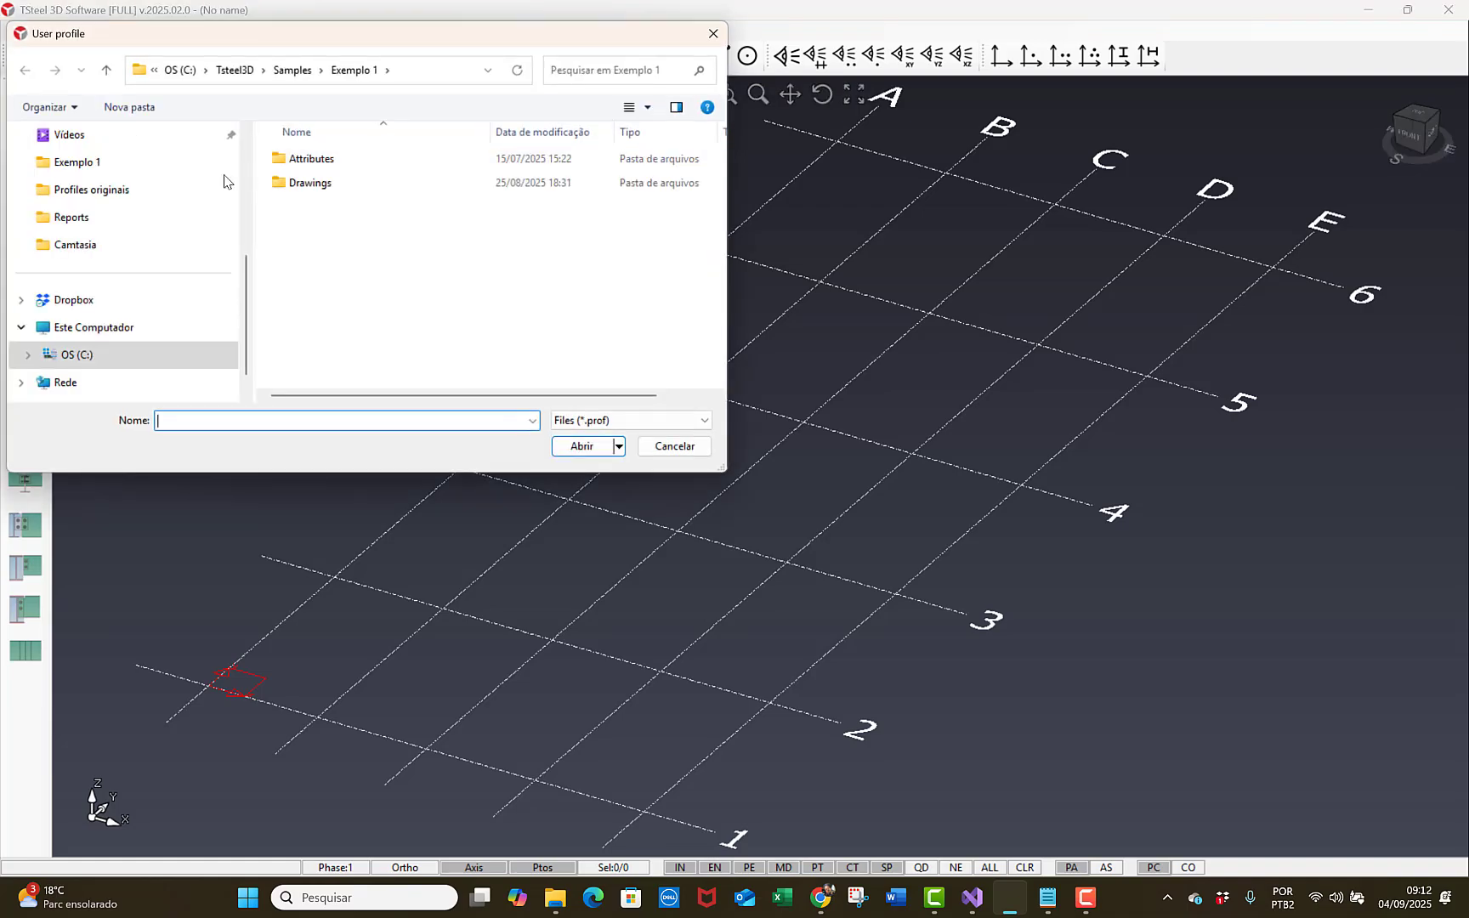
click(71, 359)
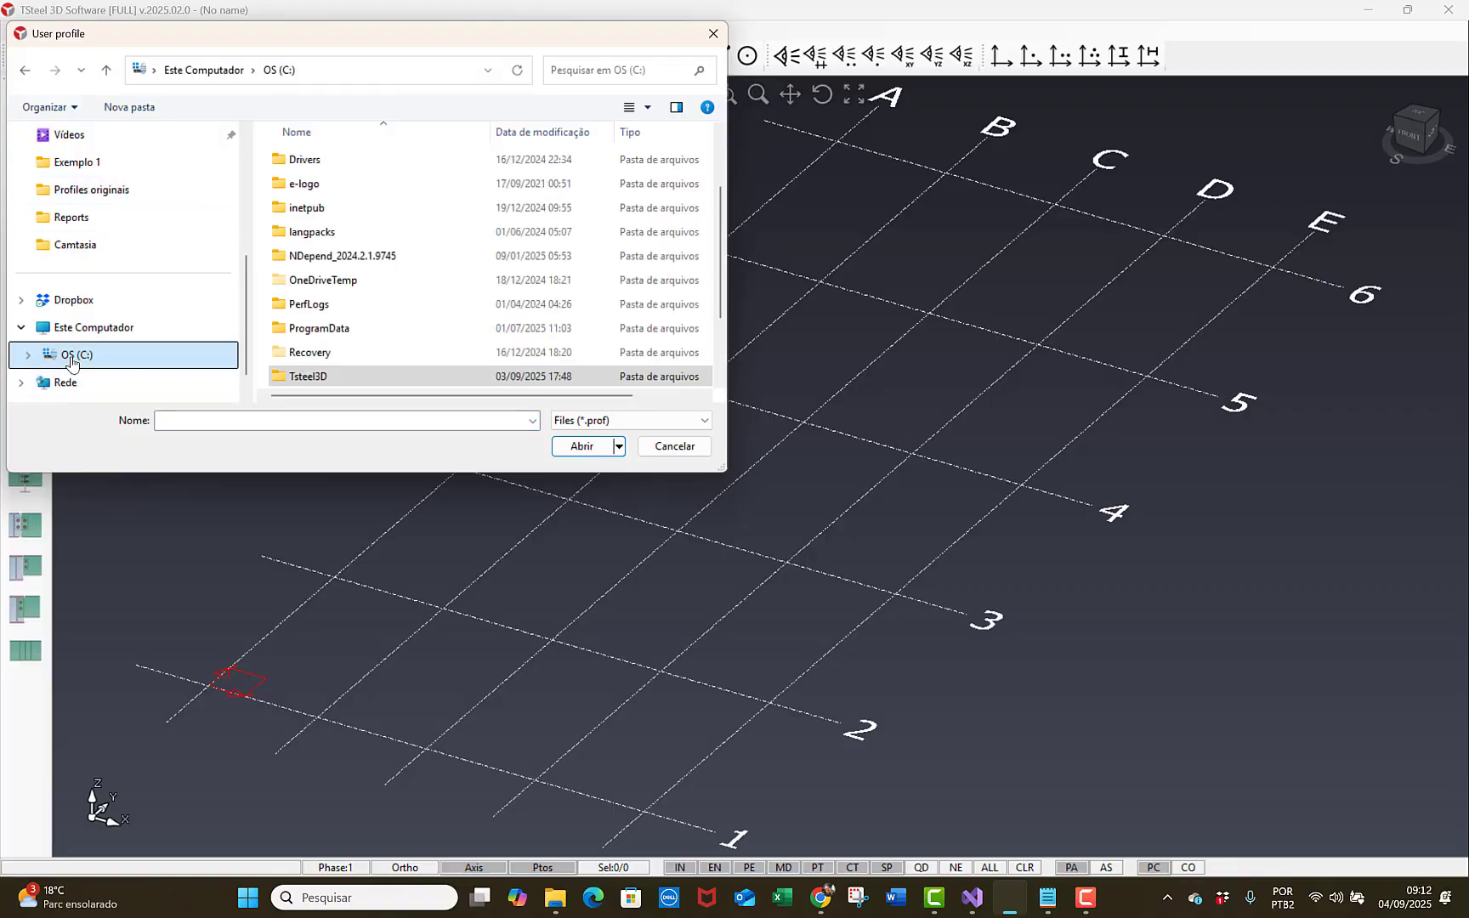
double_click(323, 377)
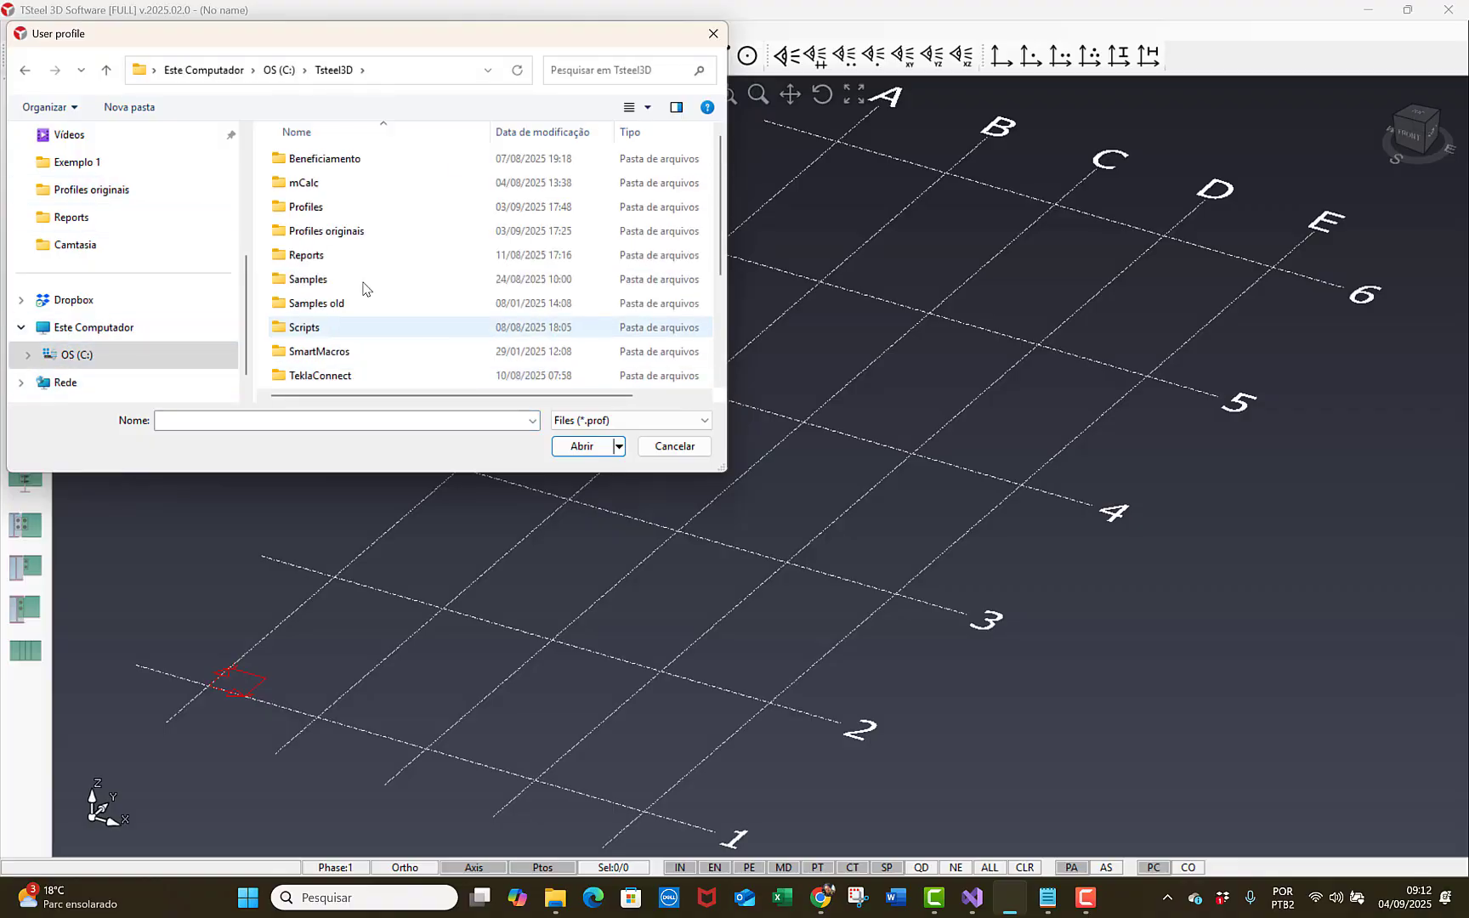
click(372, 256)
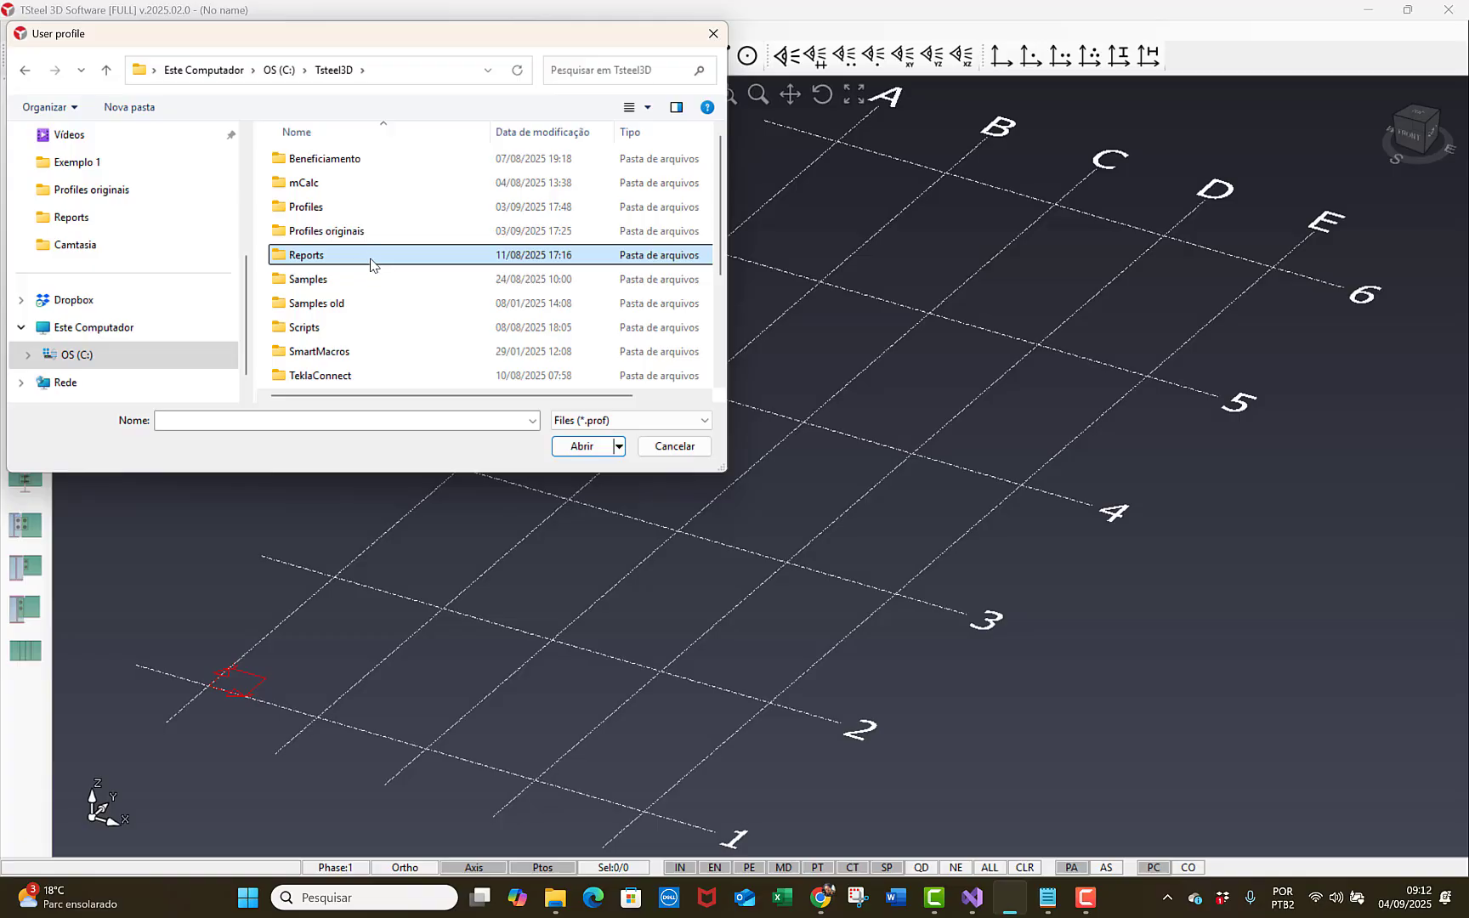
double_click(369, 212)
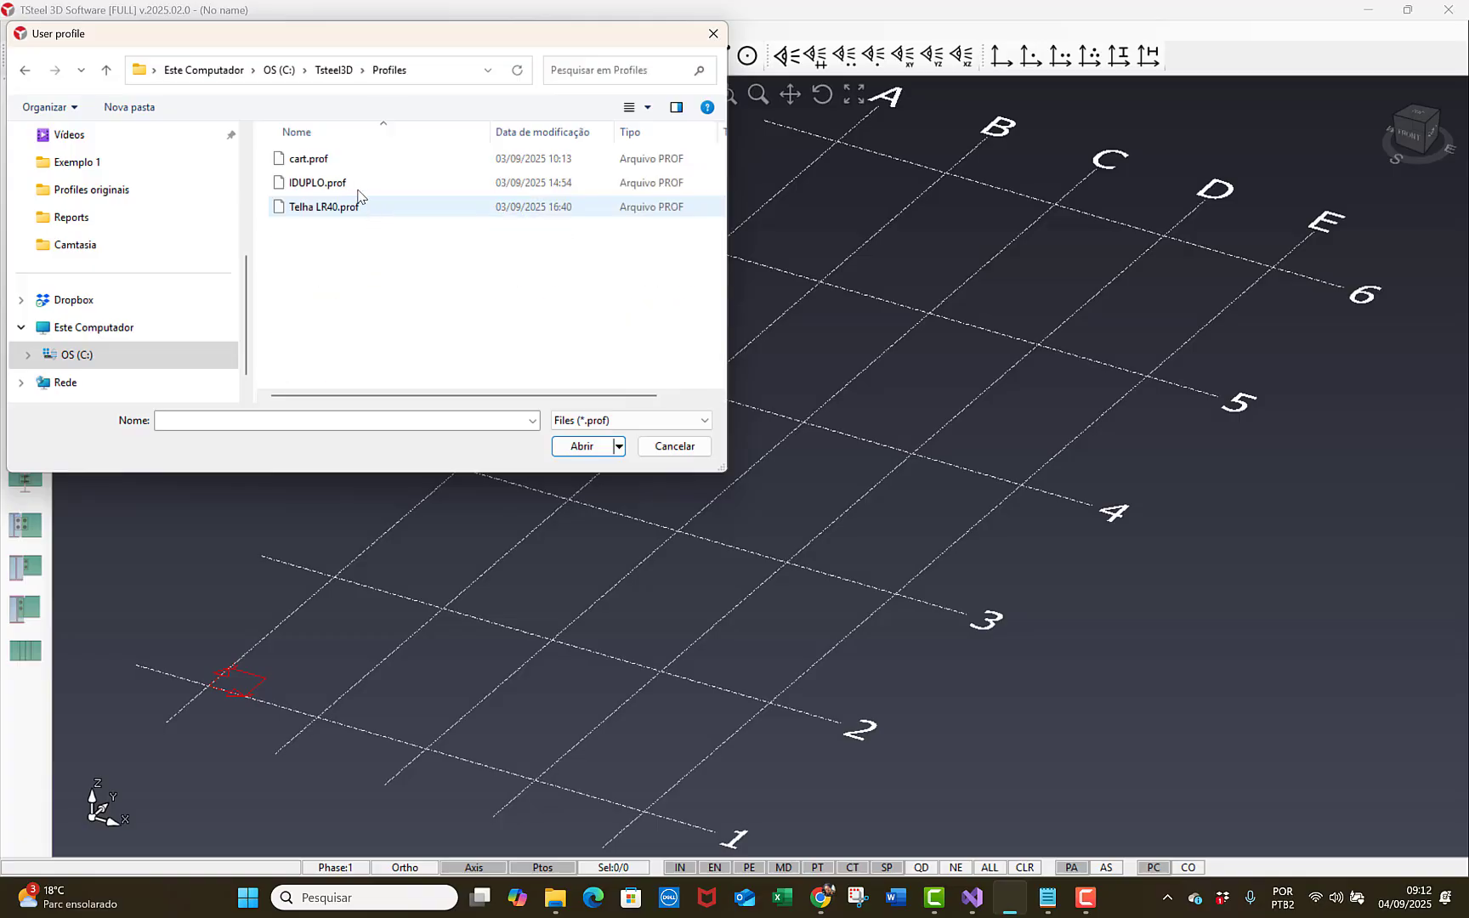
click(345, 160)
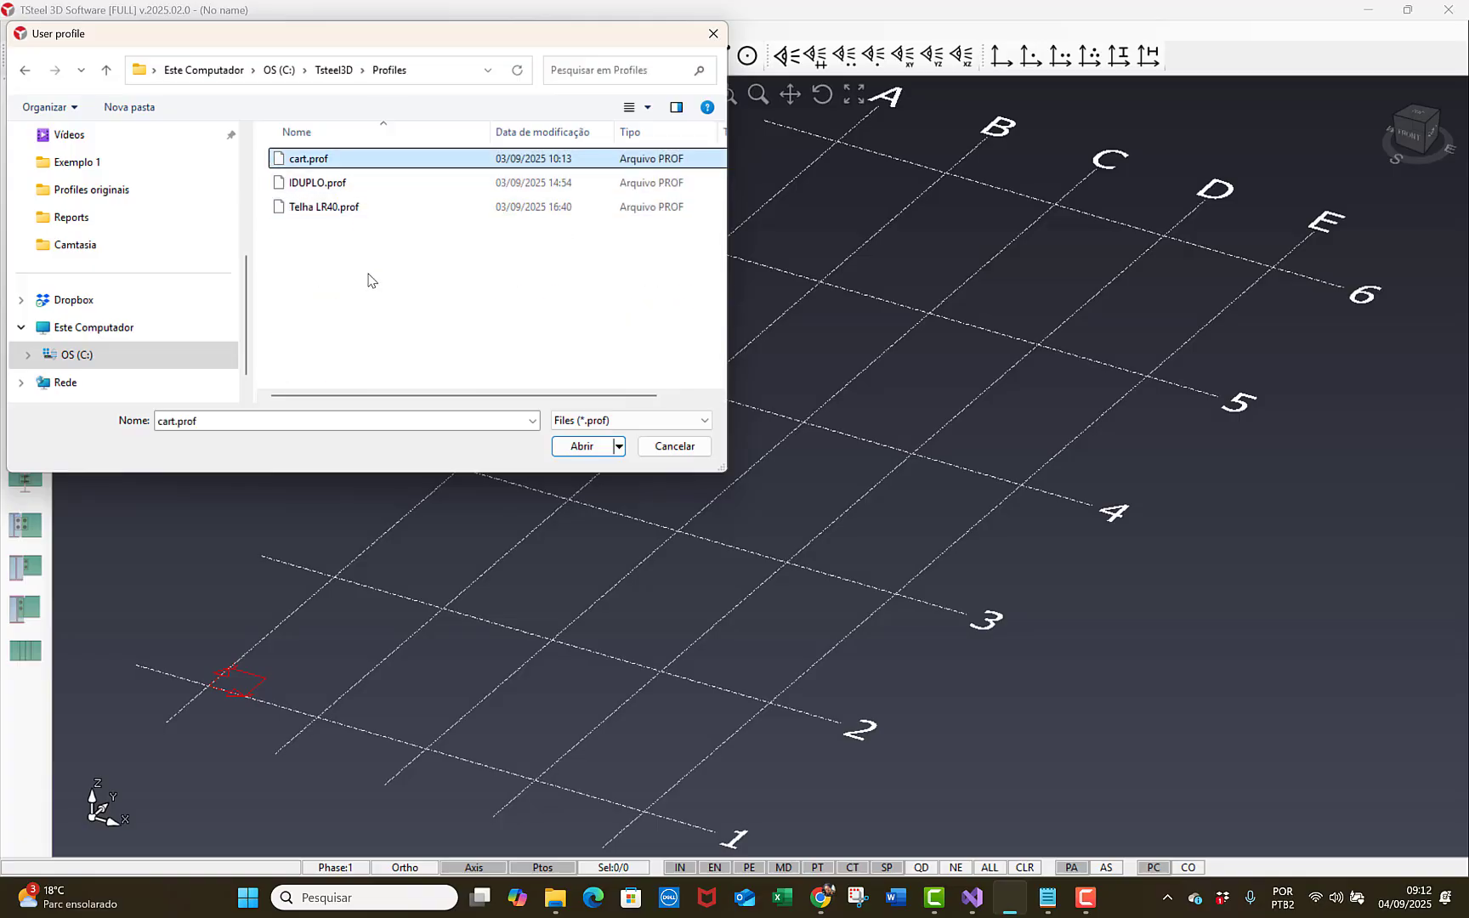
click(581, 446)
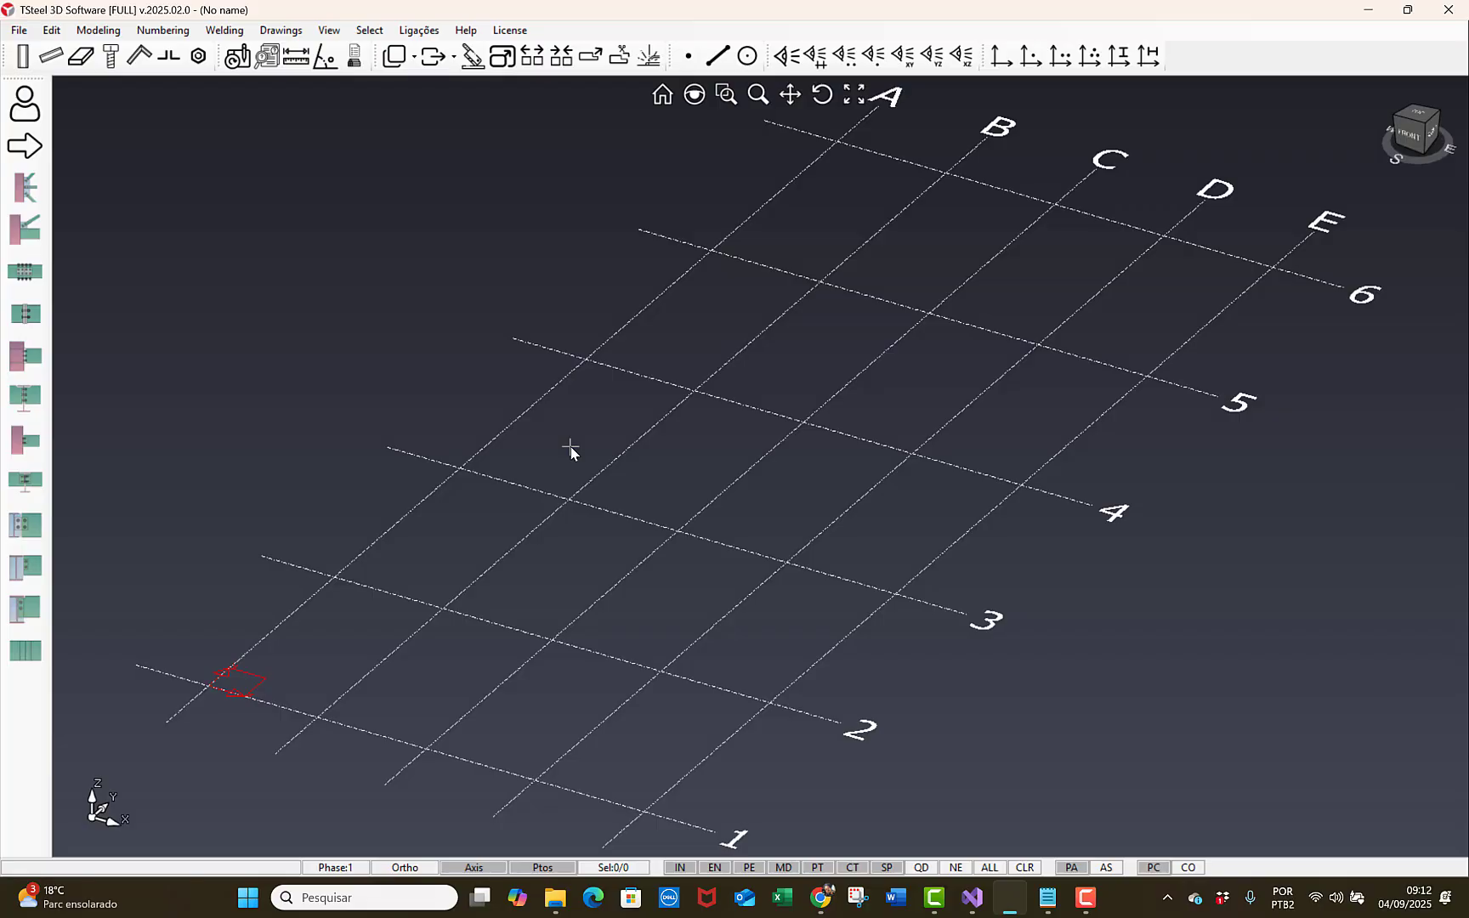
- Examine the CART profiles under the User group of the profile catalog, then close the catalog
click(111, 33)
mouse_move(161, 88)
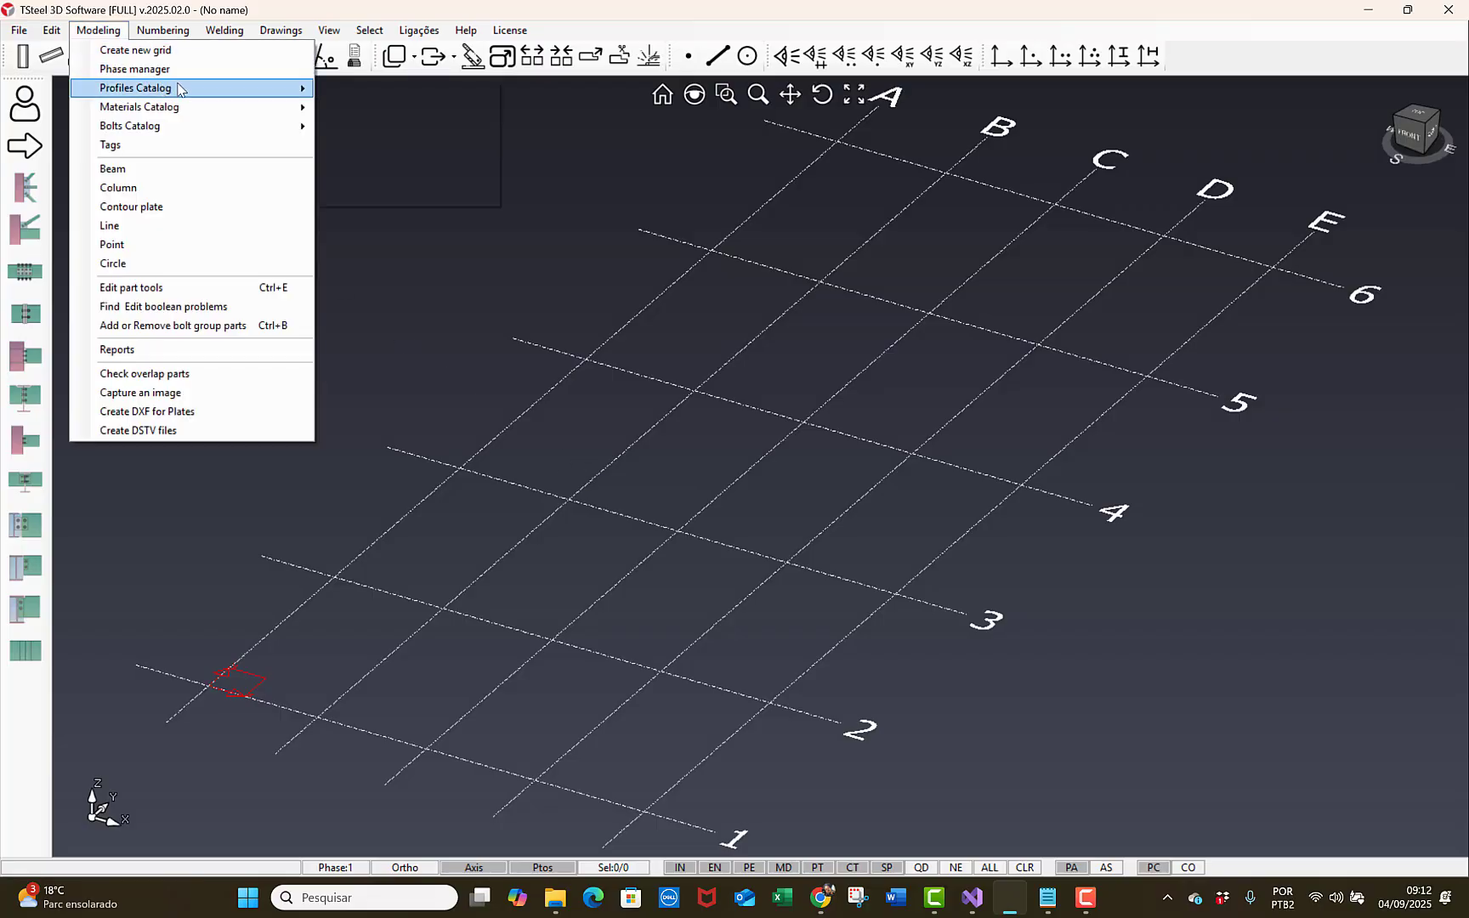
click(343, 91)
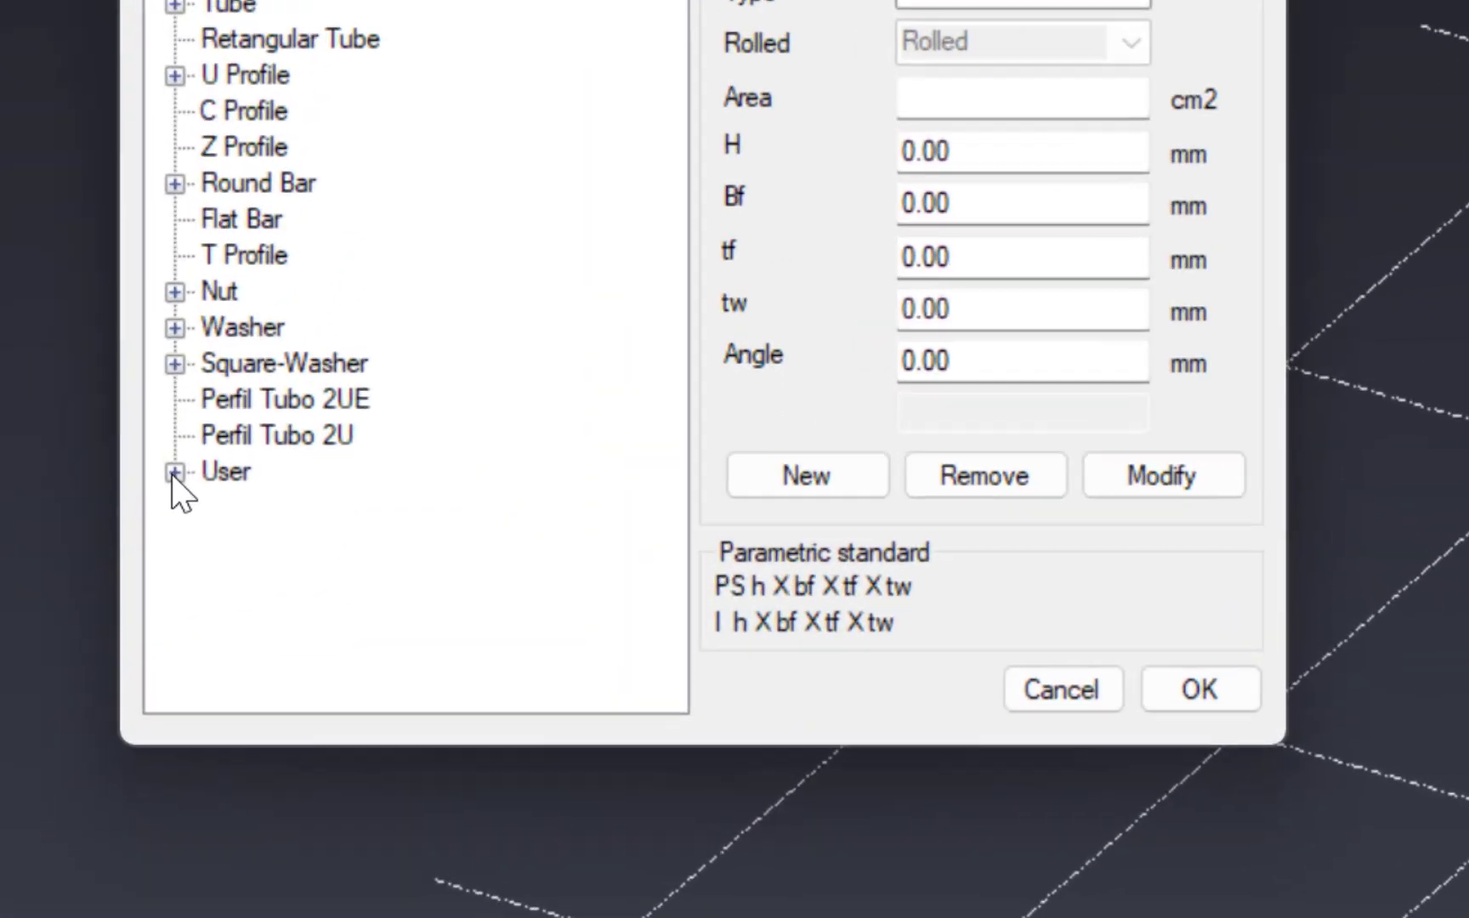
click(161, 400)
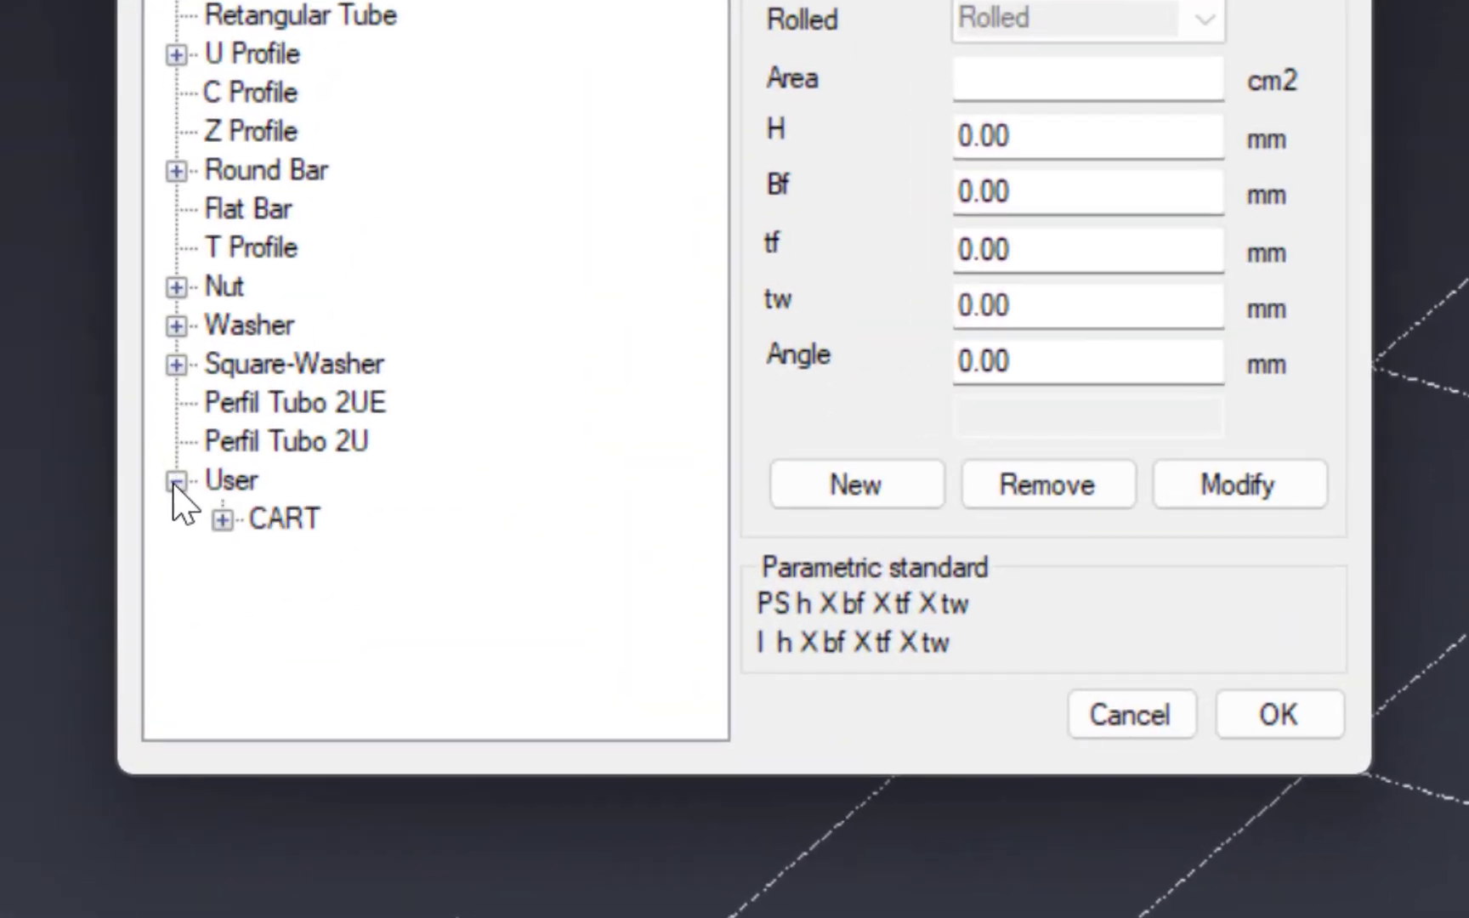
click(222, 519)
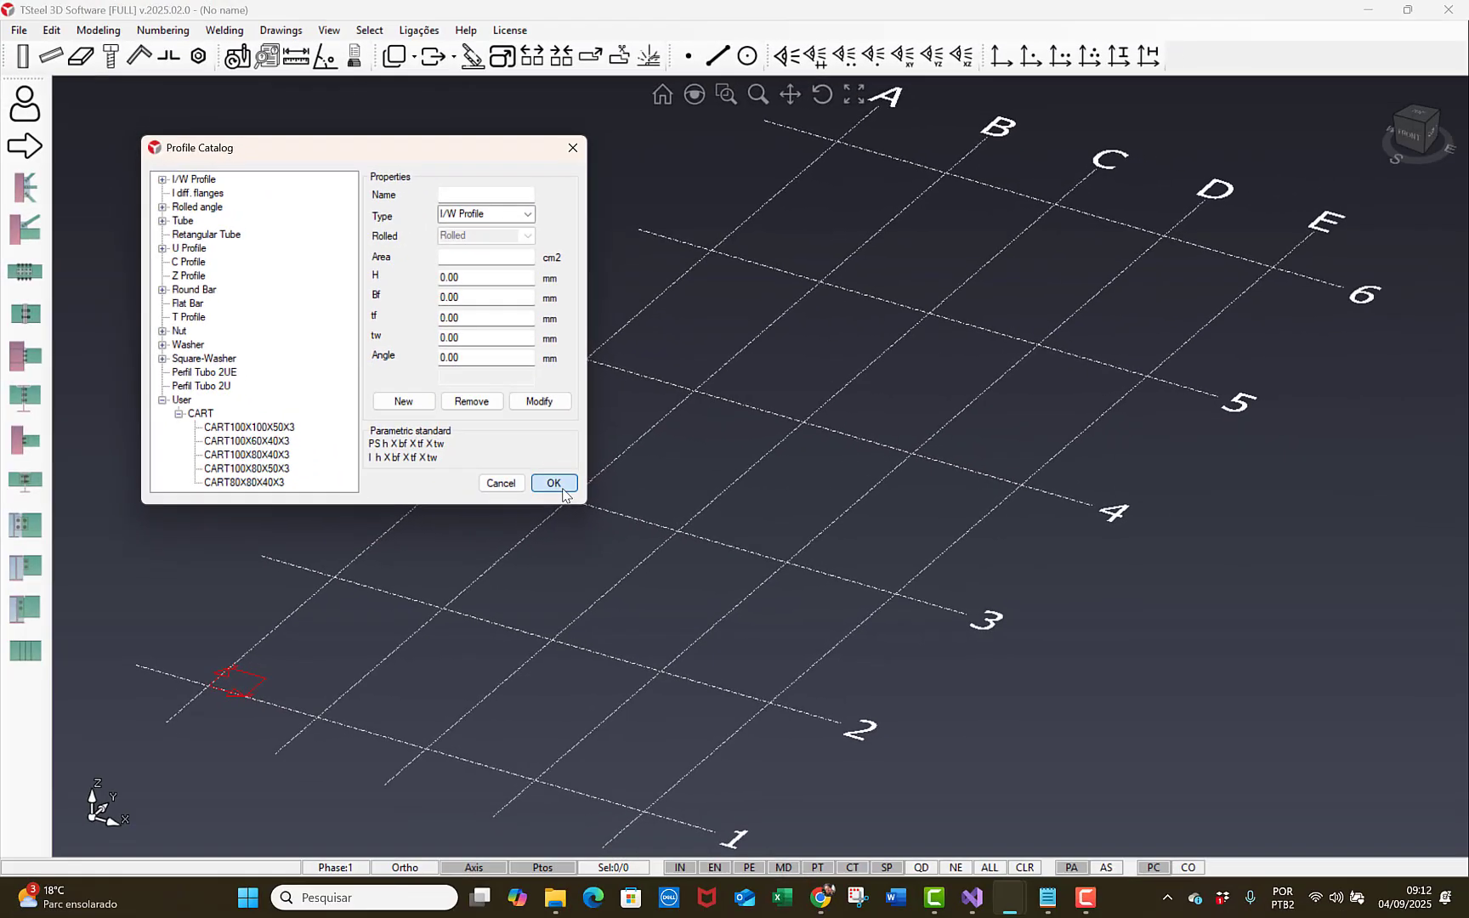
click(553, 483)
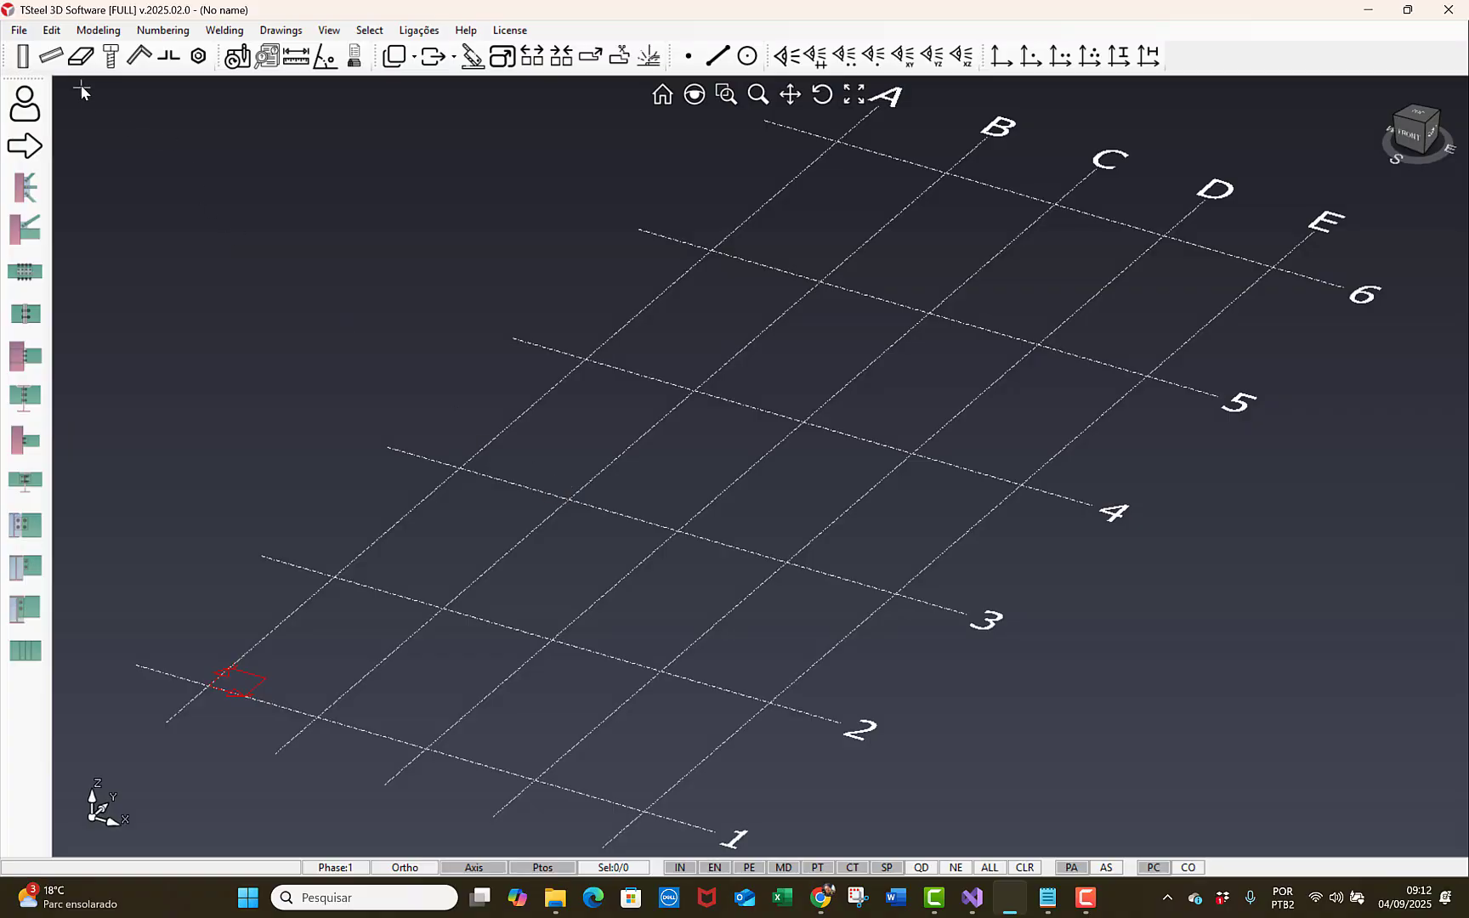
- Create a beam from the outer end of grid line 2 to the outer end of grid line 3, beside axis A
click(51, 55)
click(263, 556)
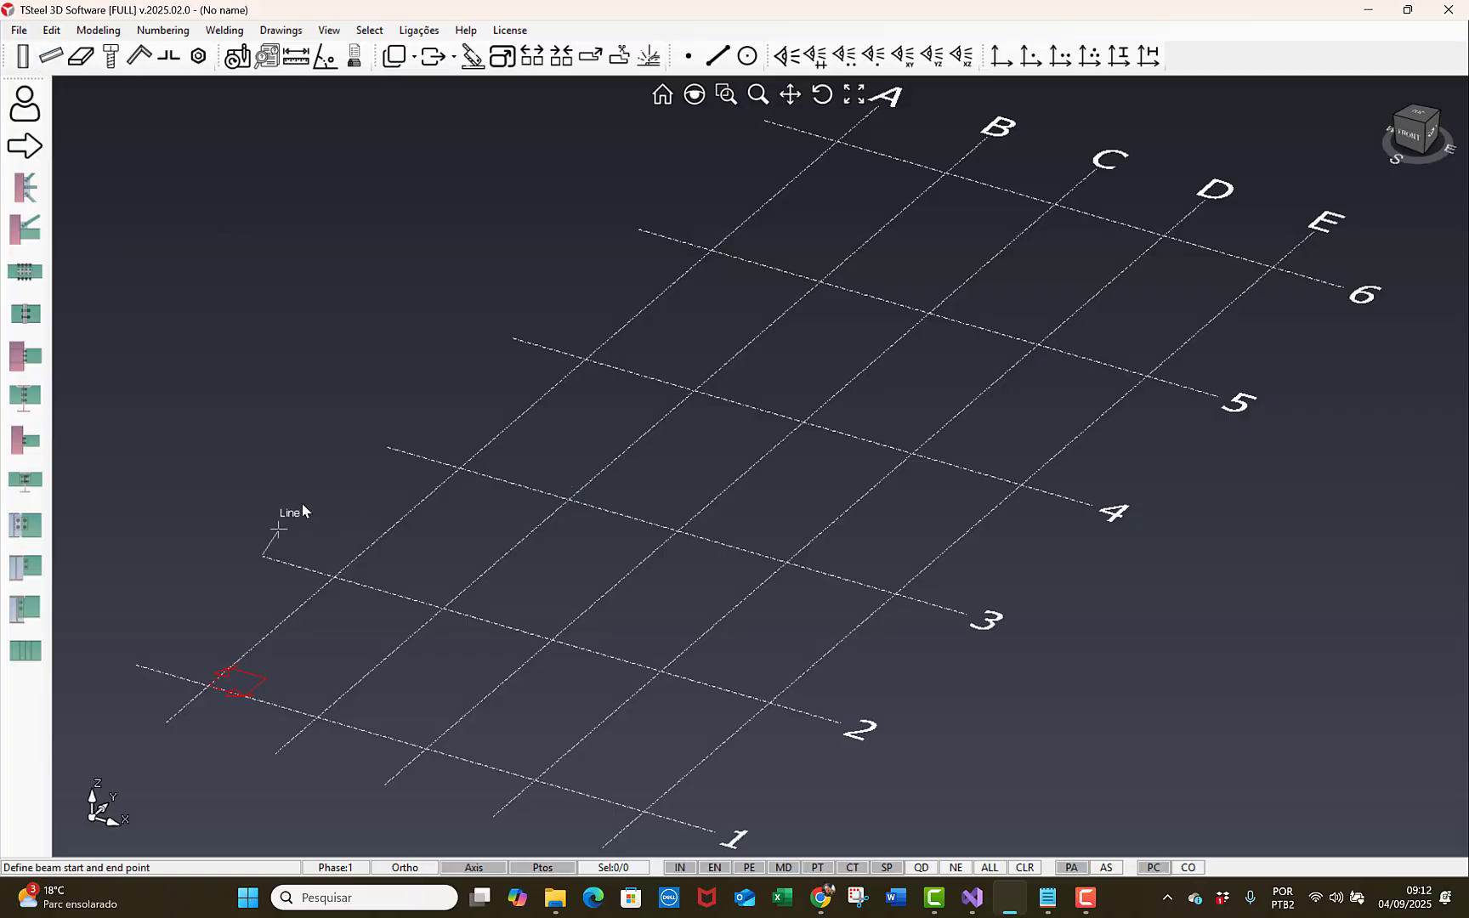
click(390, 447)
scroll(252, 563, up, 5)
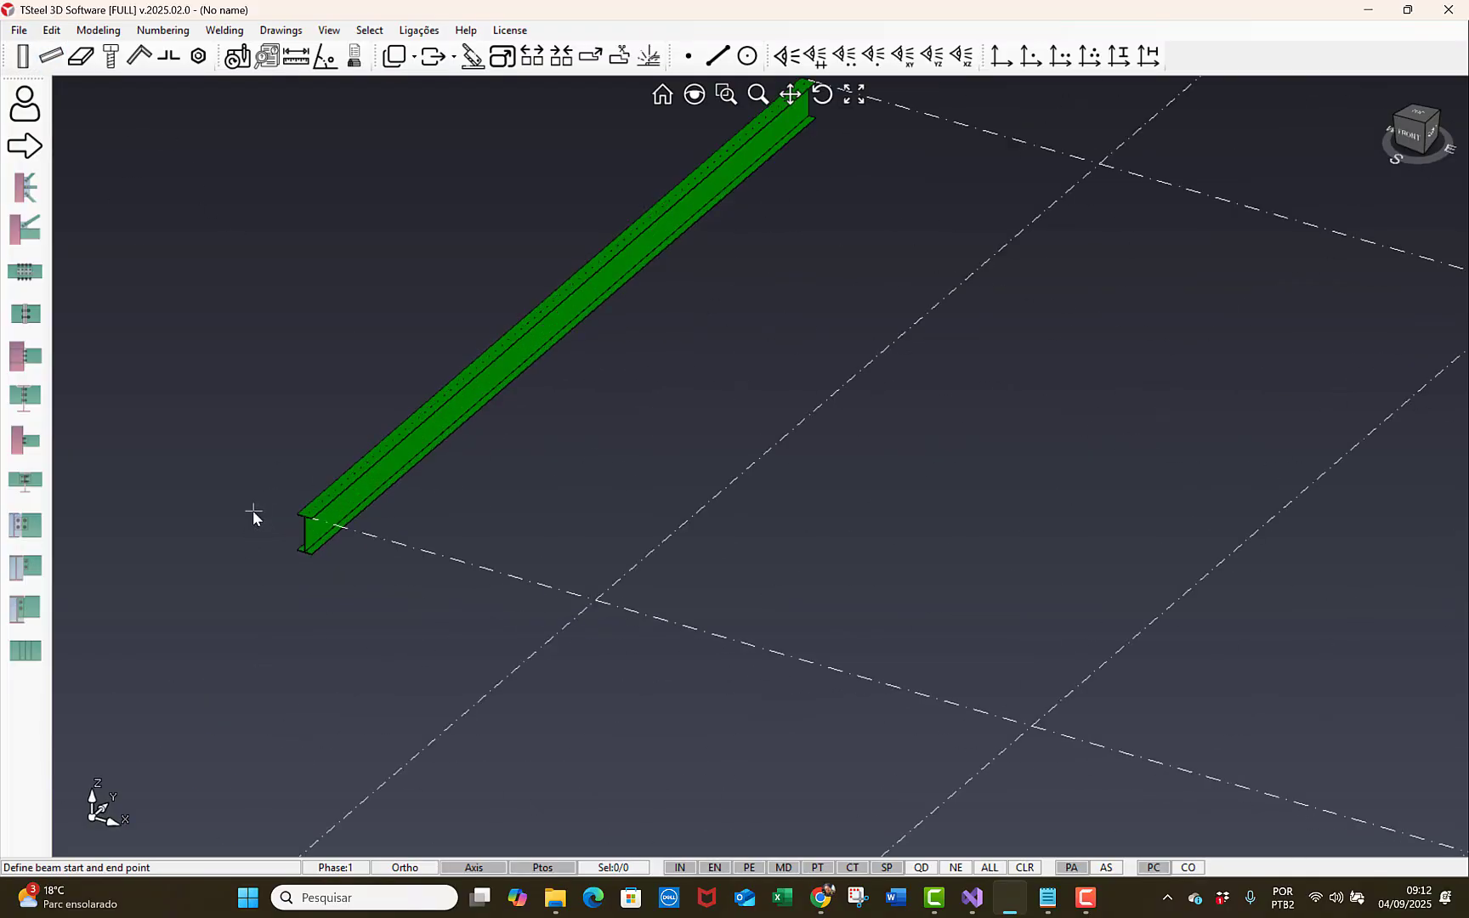
- Change the new beam's profile to CART100X60X40X3 from the CART family of user profiles in the catalog
double_click(491, 371)
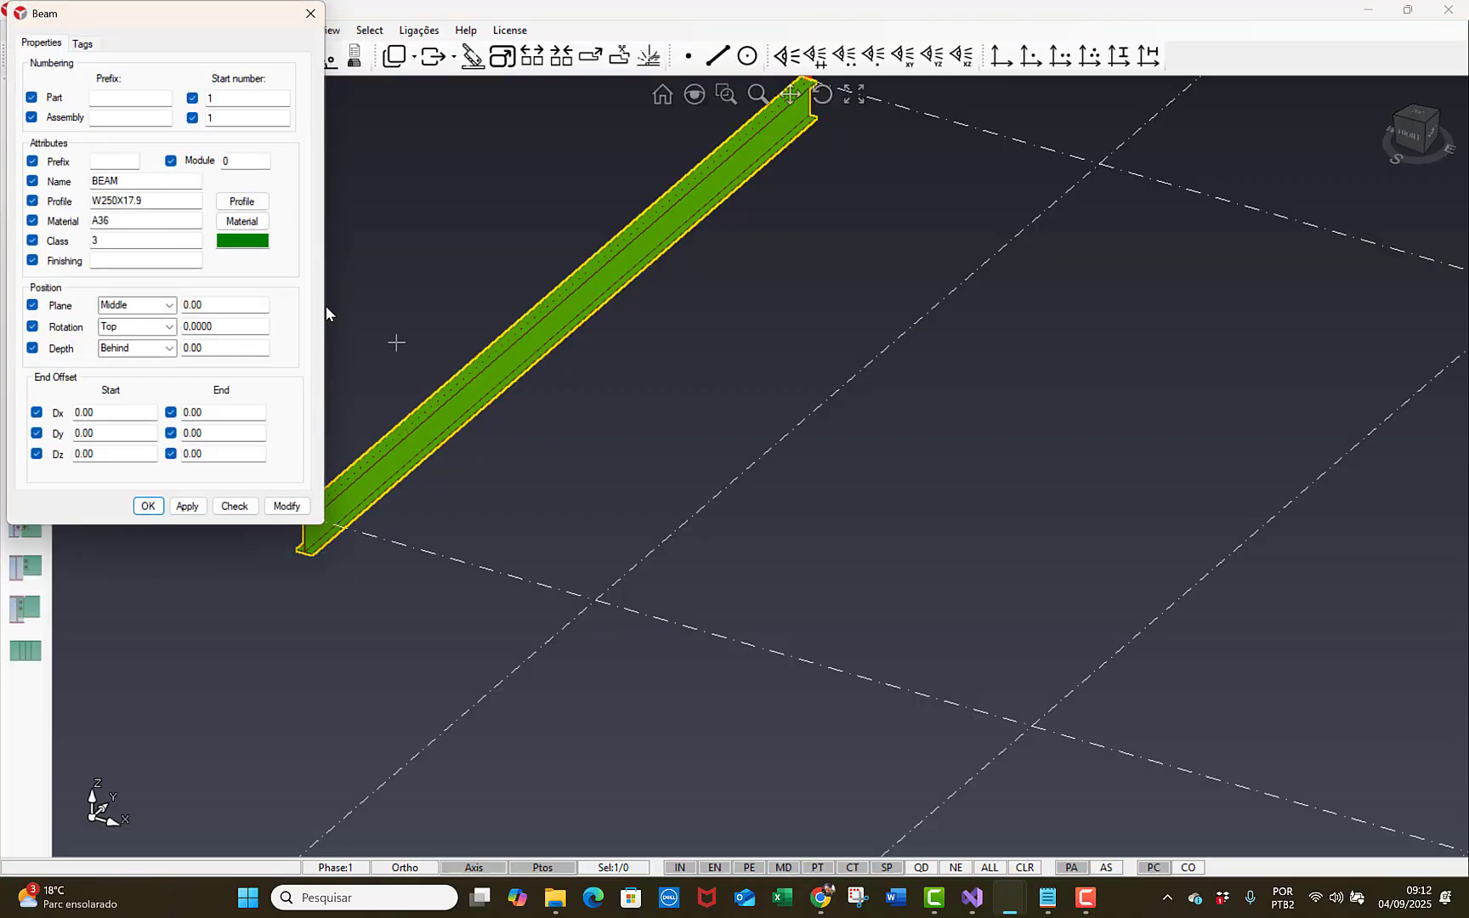
drag(204, 19, 820, 175)
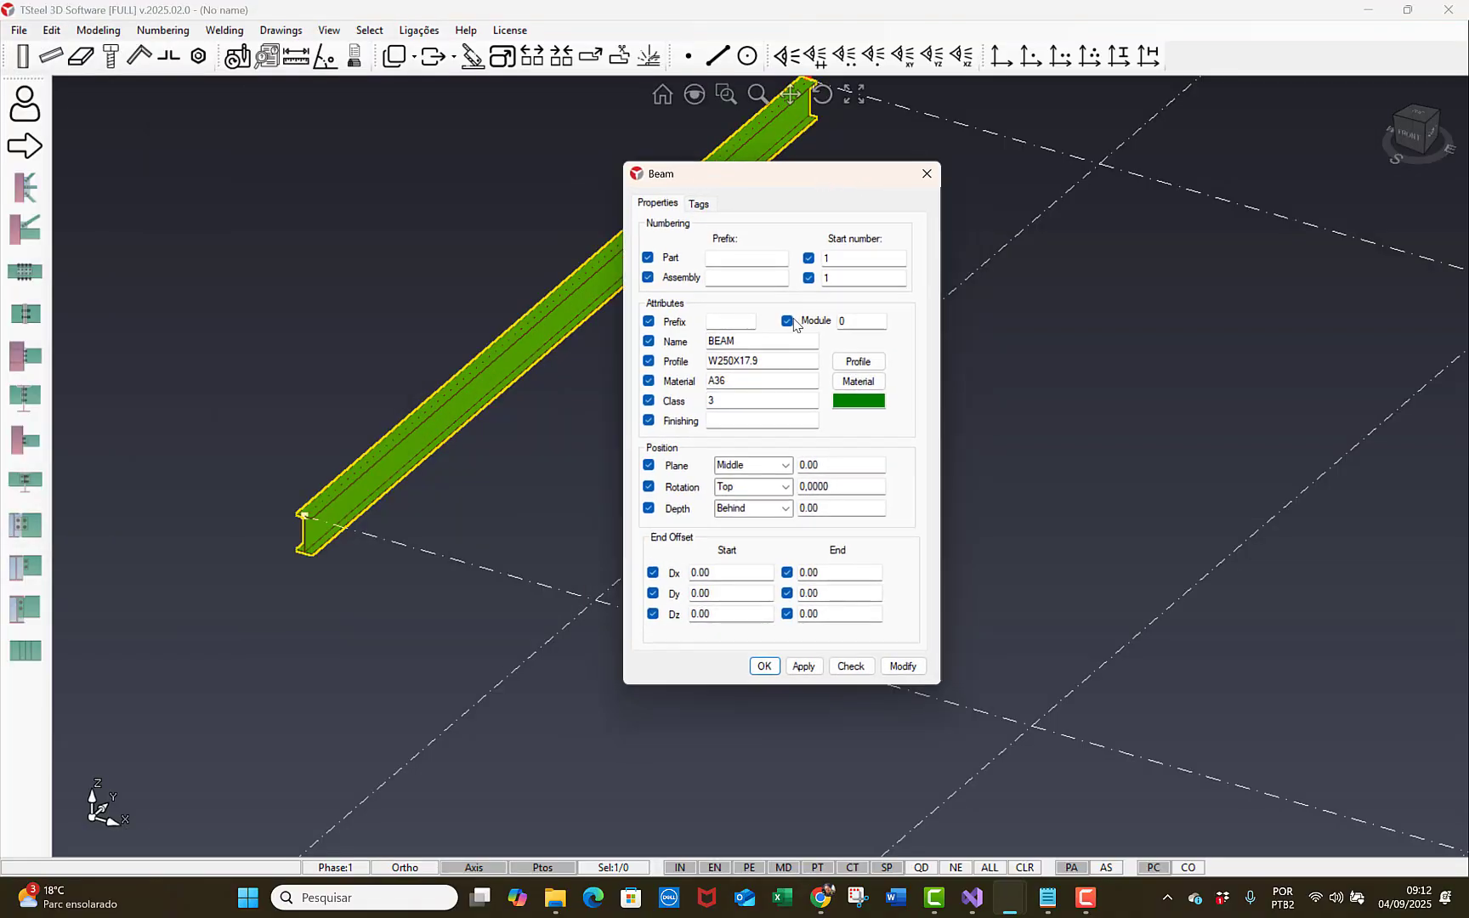
click(859, 361)
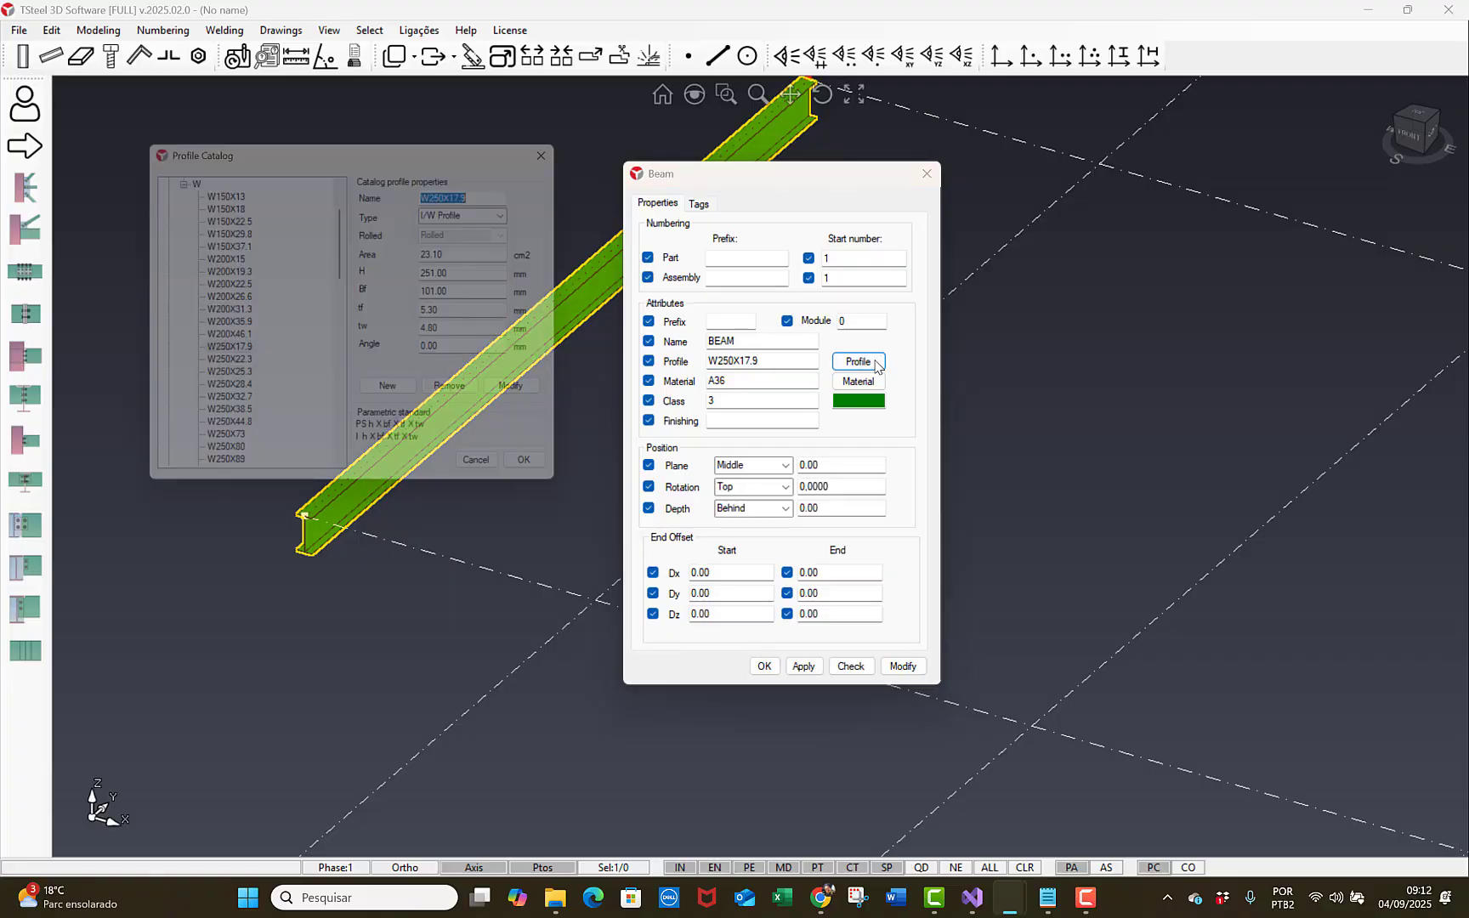
click(176, 181)
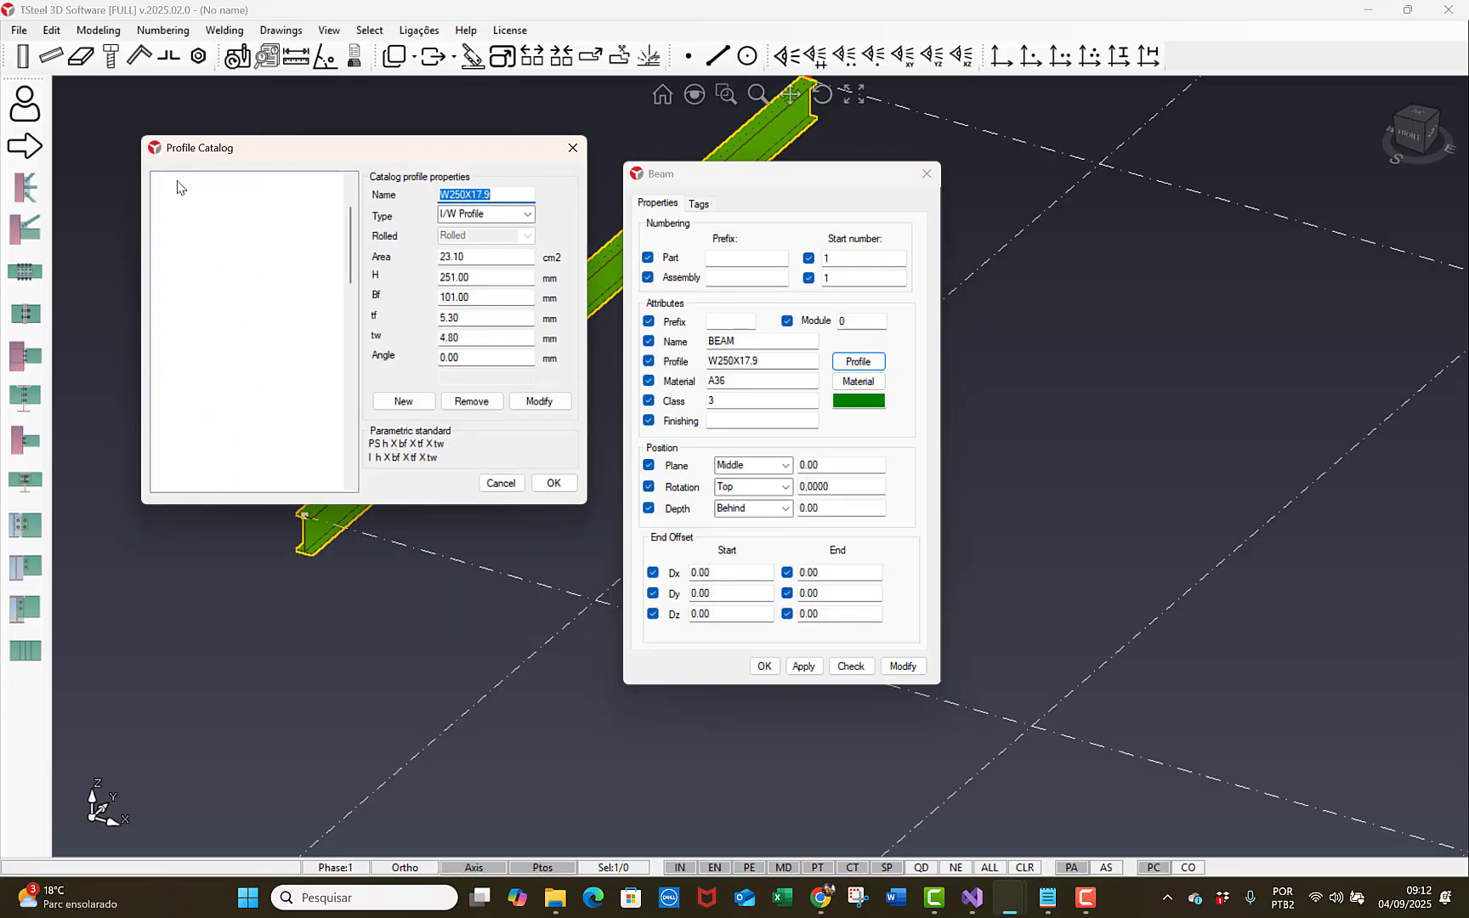
click(162, 482)
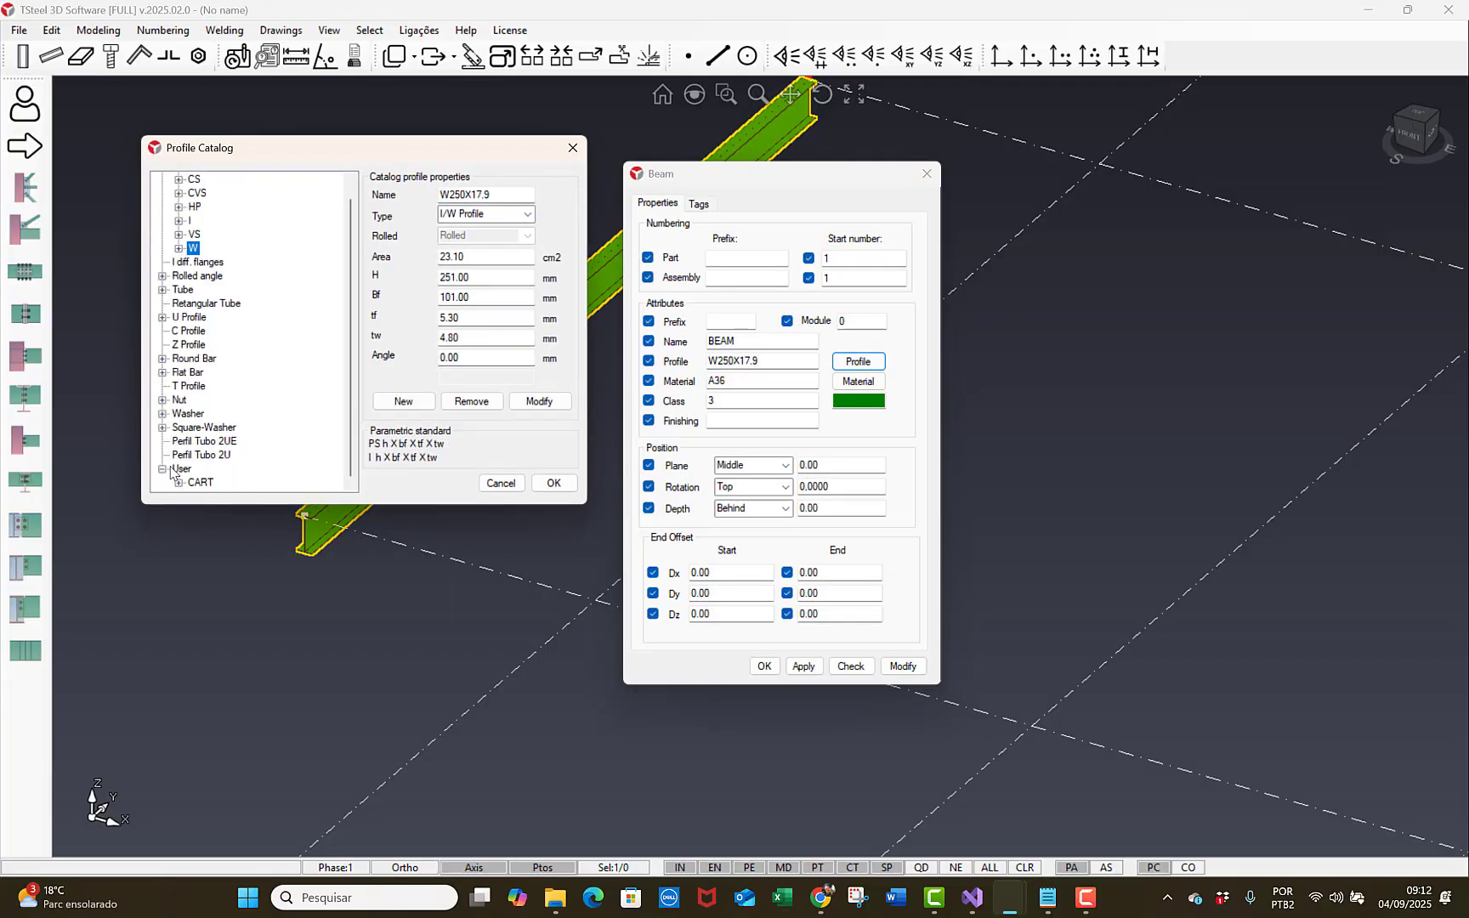
click(178, 482)
click(245, 440)
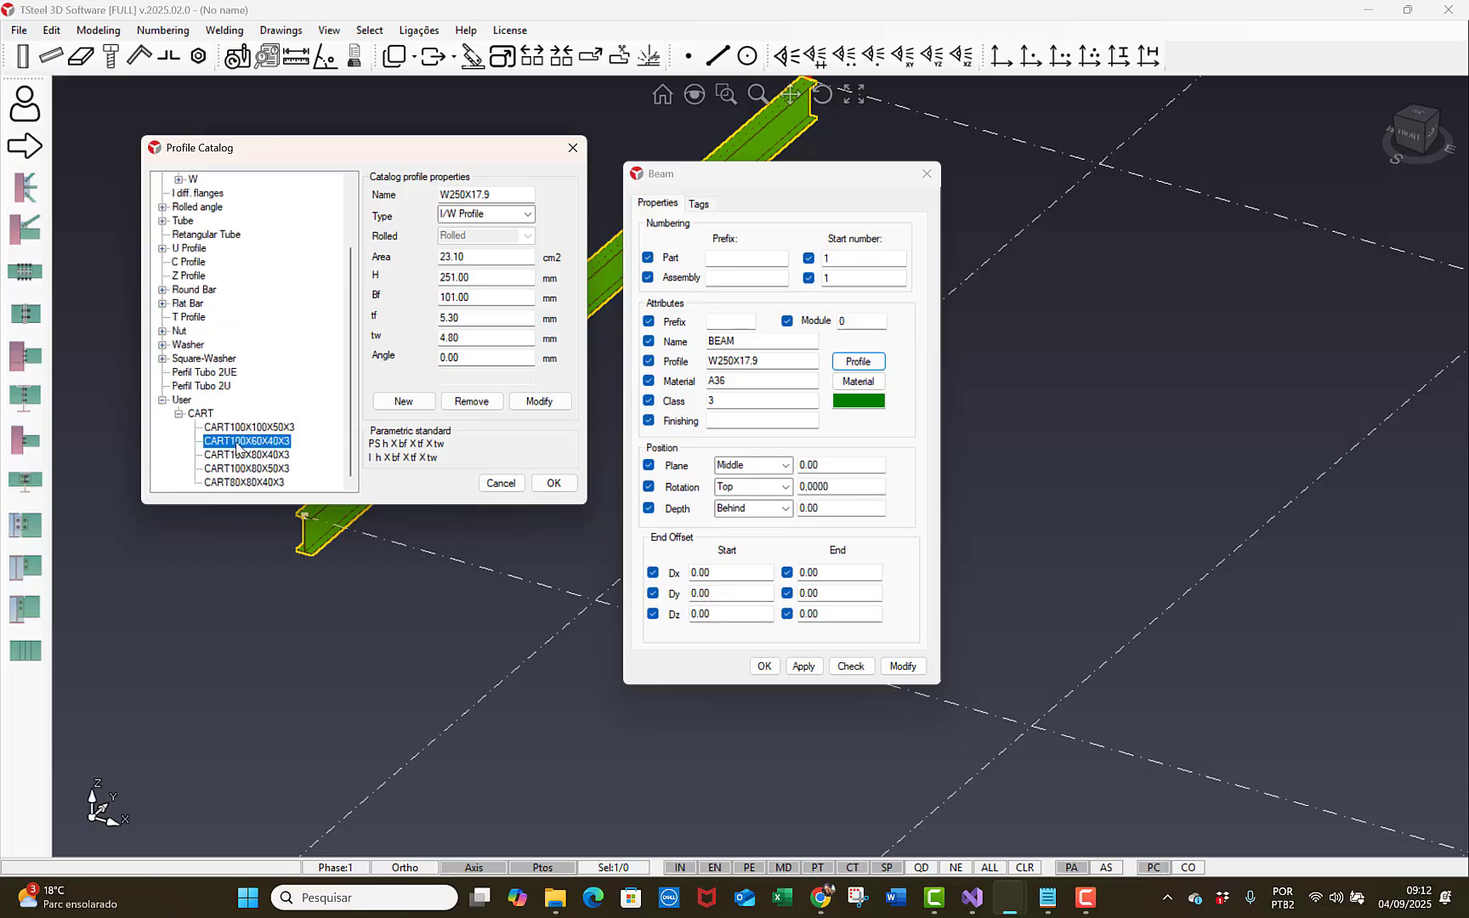
click(552, 483)
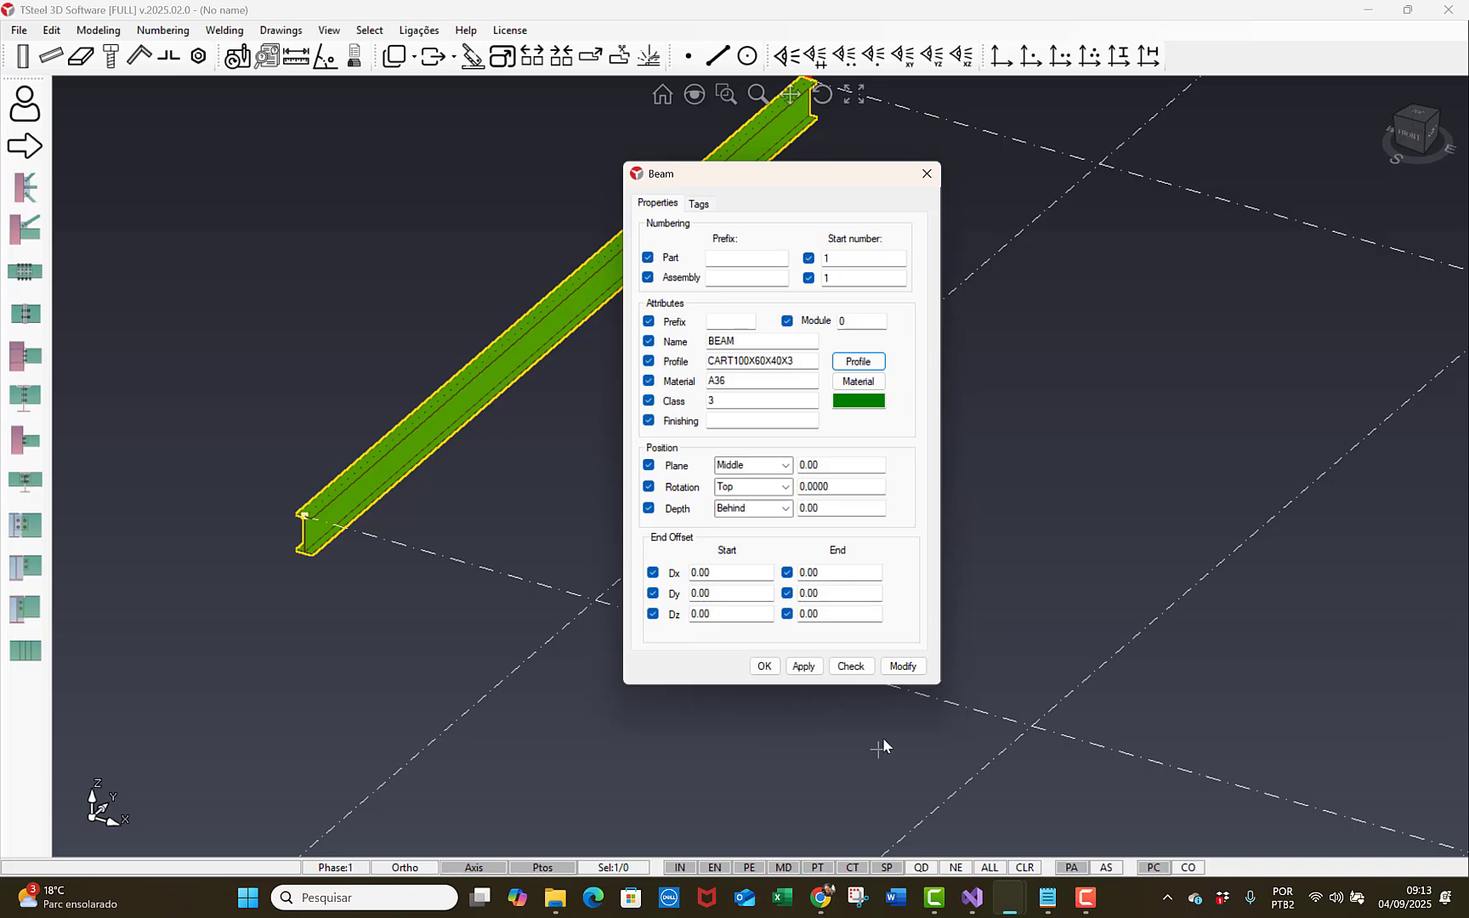
click(902, 666)
scroll(293, 533, up, 5)
click(312, 549)
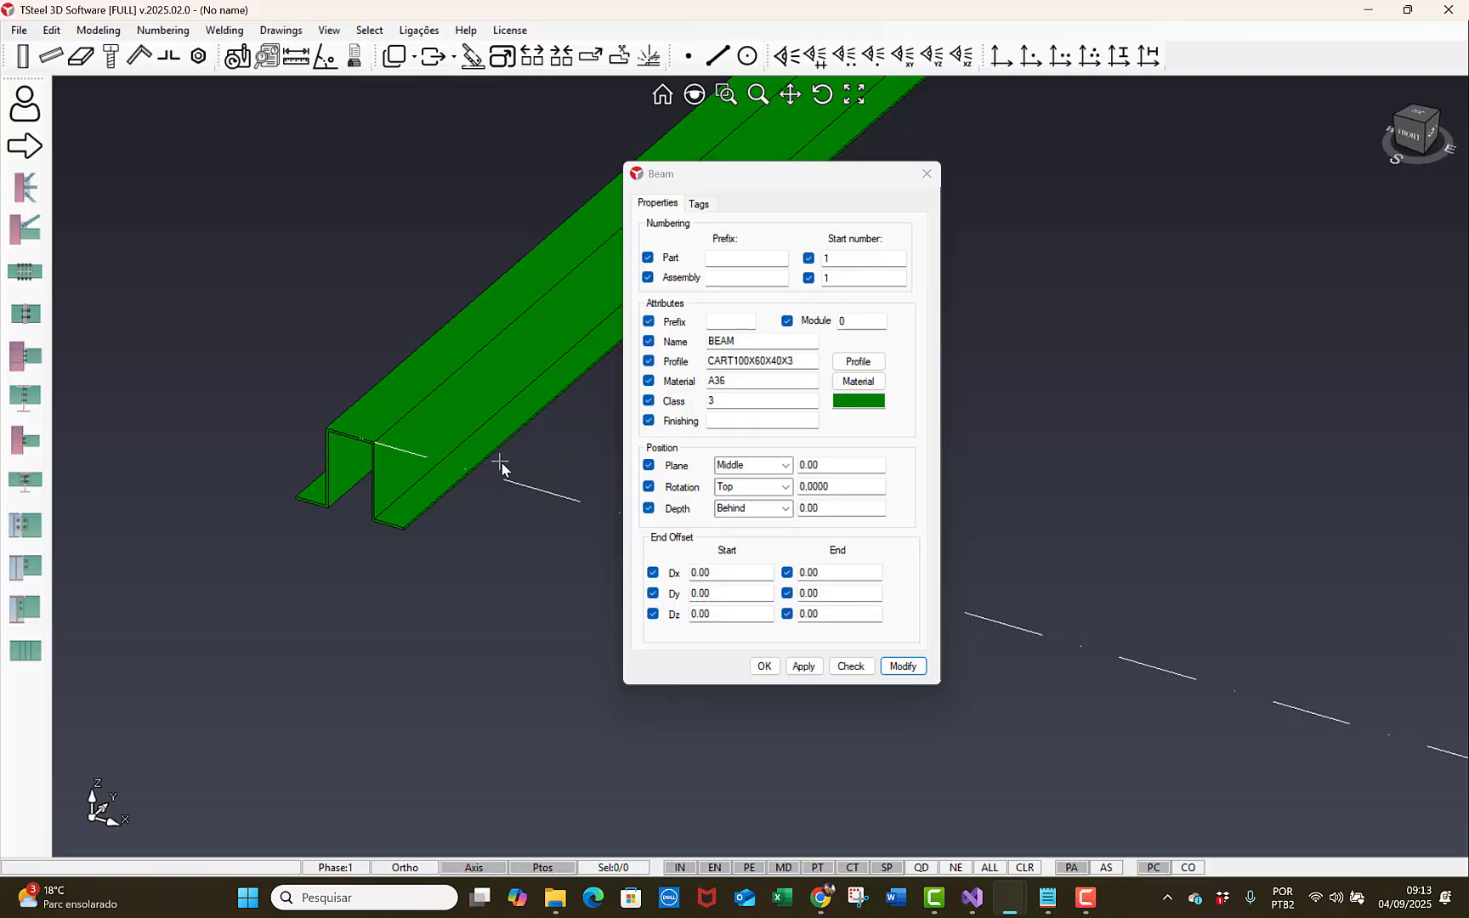
- Change the existing beam's profile to CART100X90X40X3, a size entered directly instead of picked from the catalog
click(815, 364)
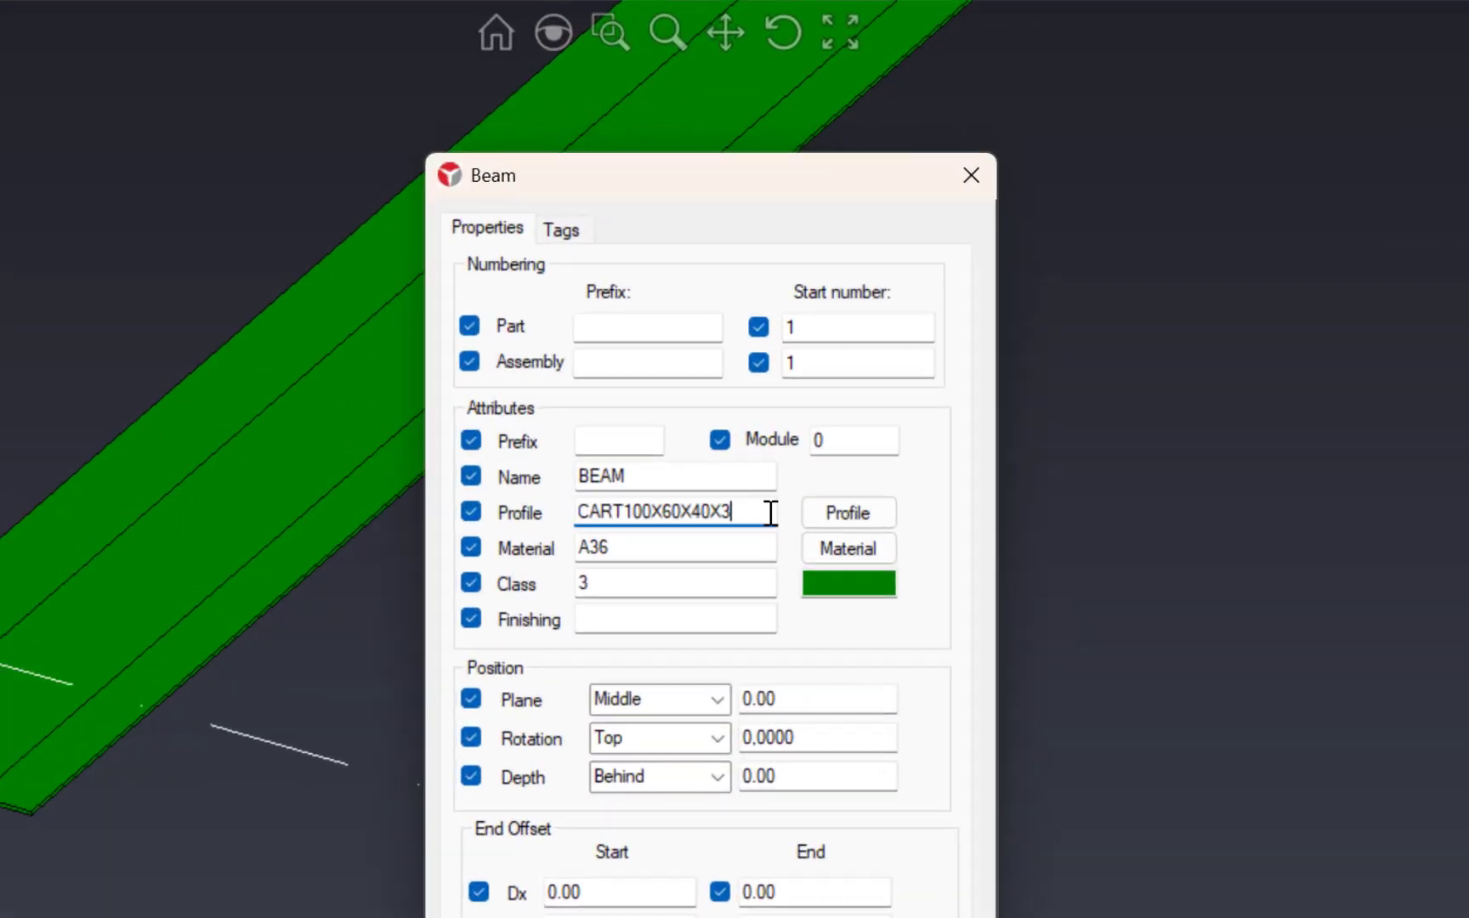
key(Left)
key(Left)
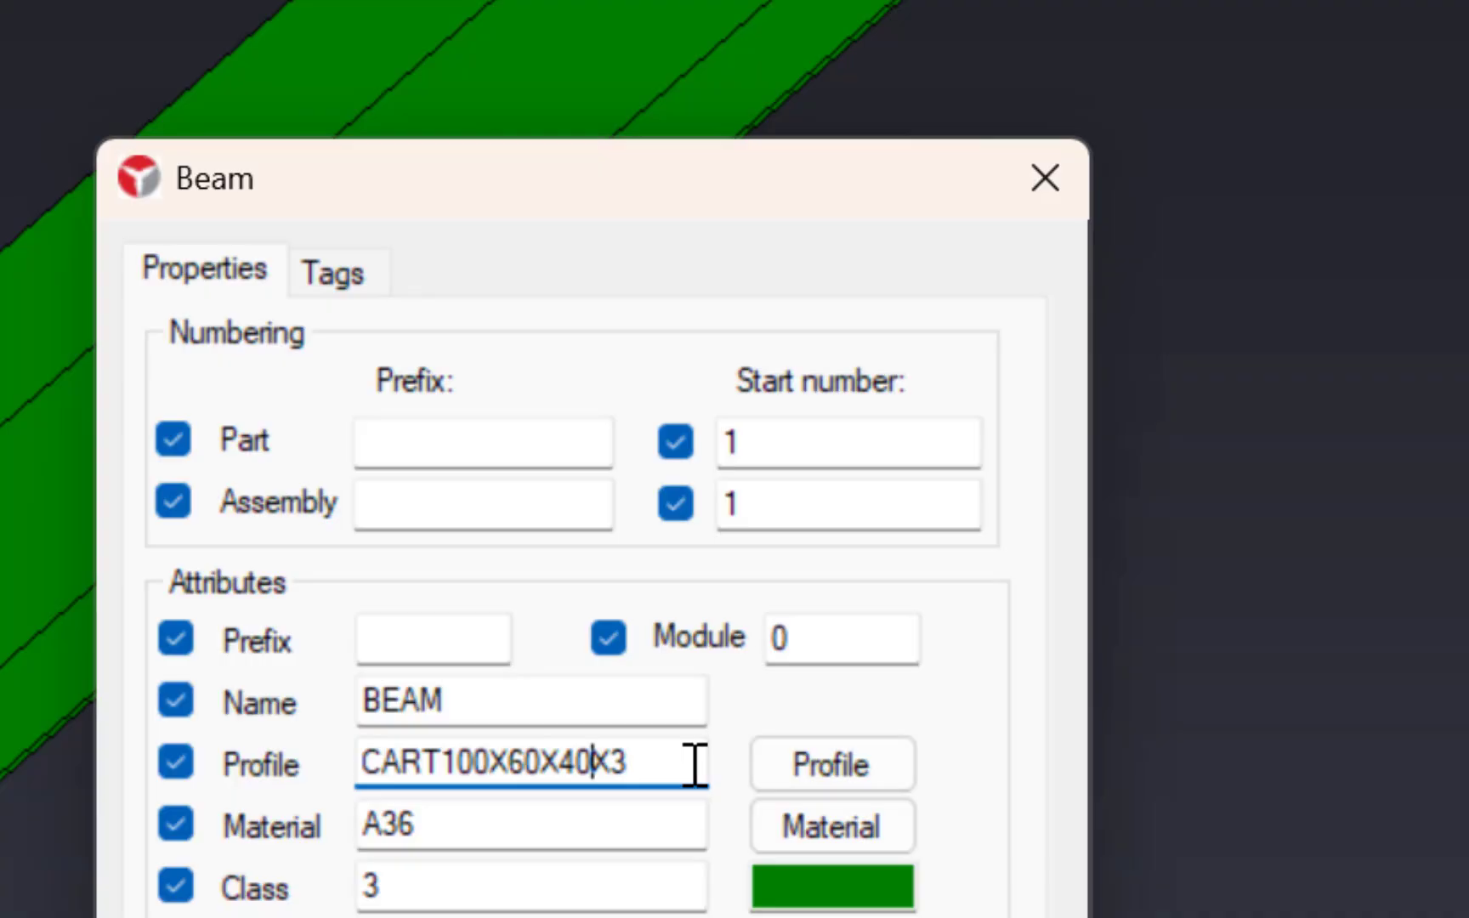
key(Left)
key(Left)
key(Left)
key(Left)
key(shift+Left)
text(9)
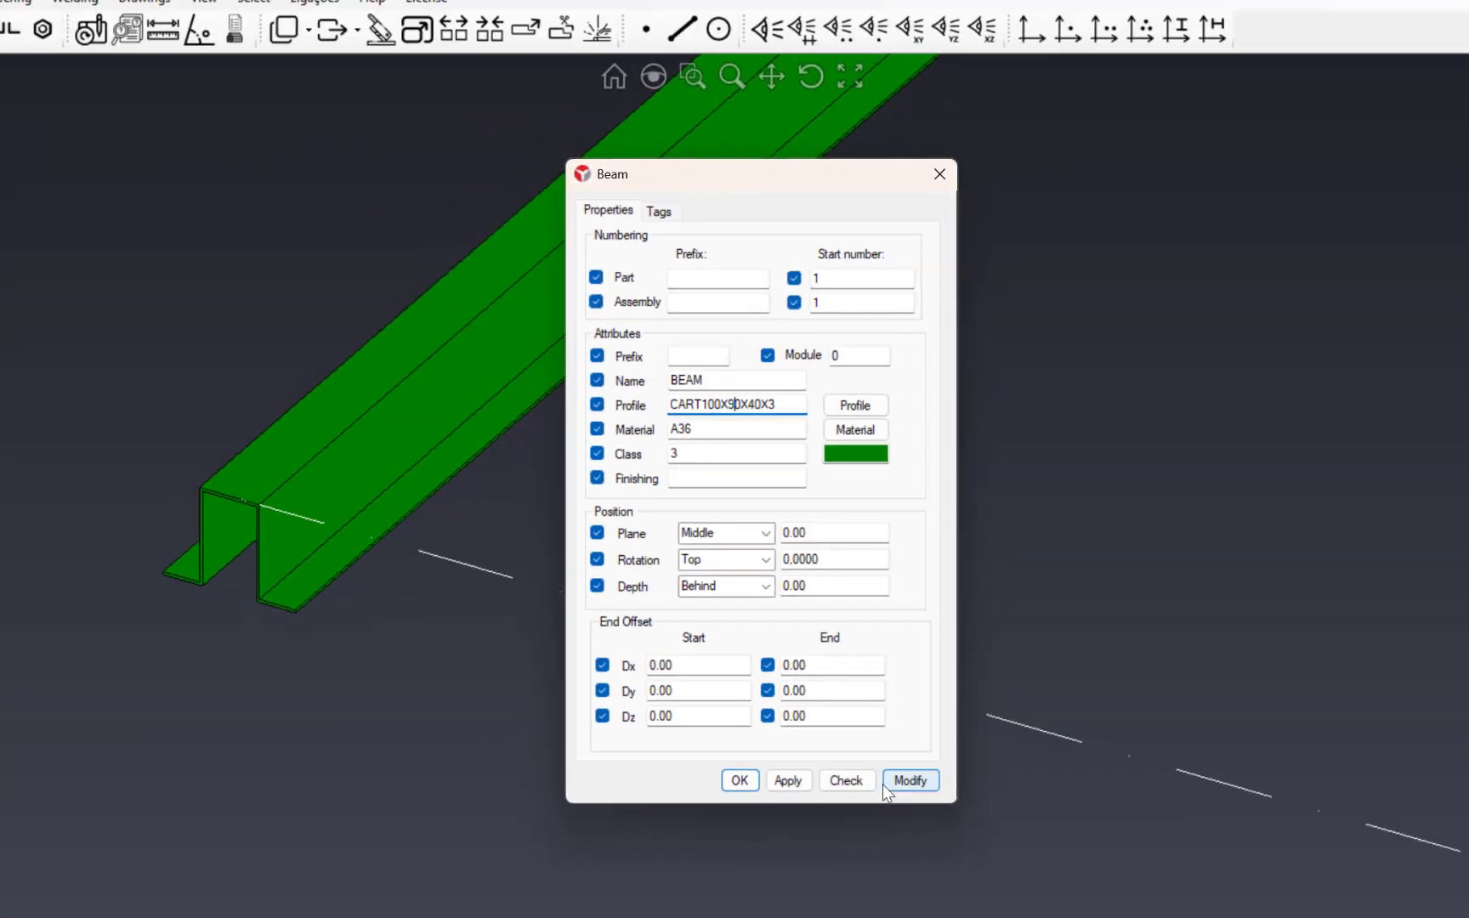
click(885, 782)
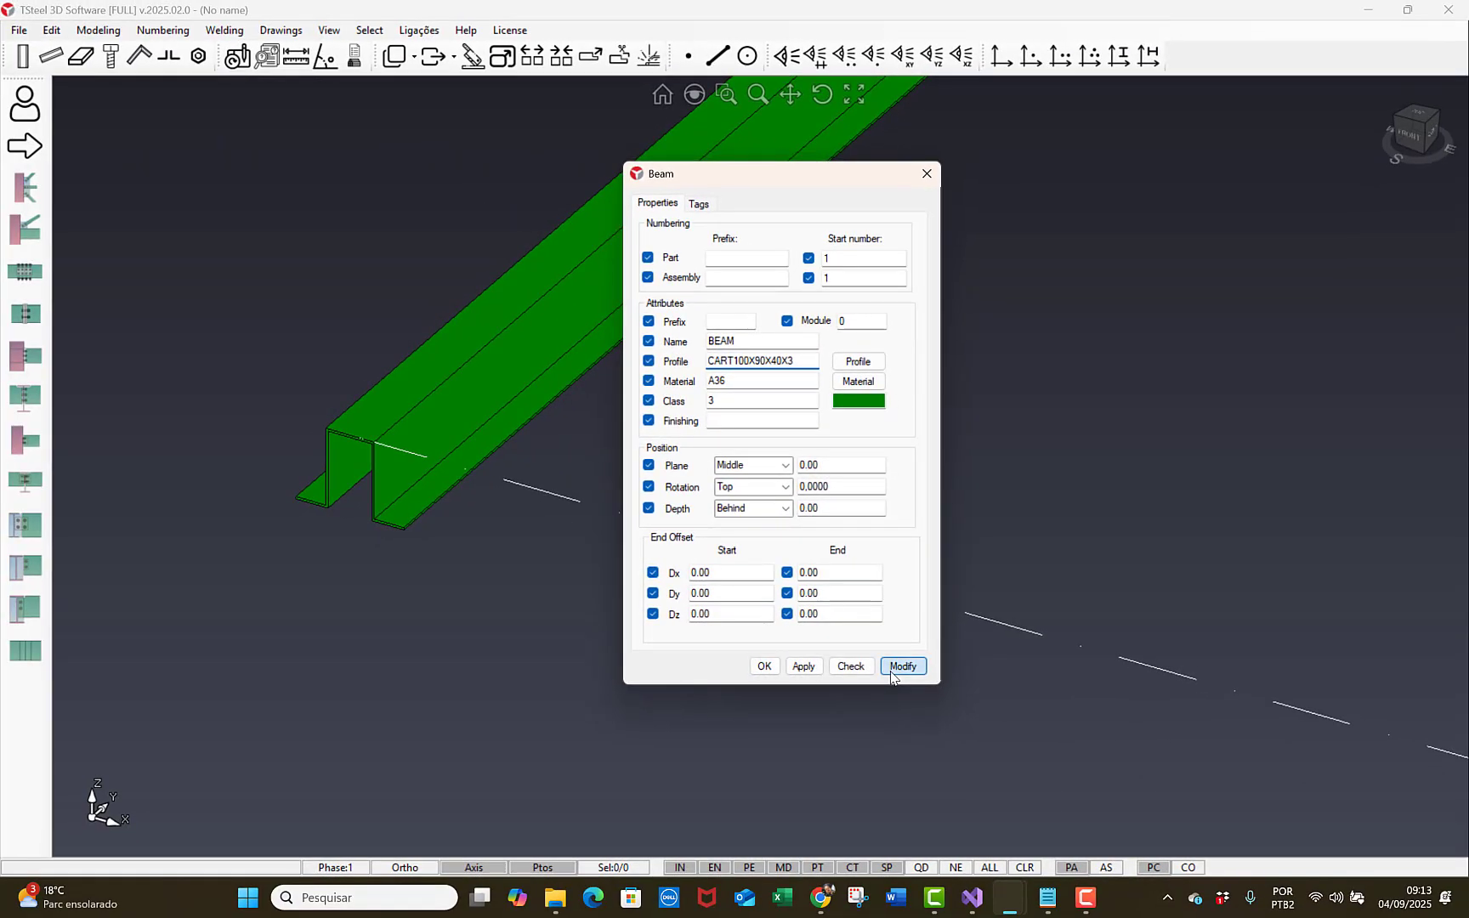
click(767, 578)
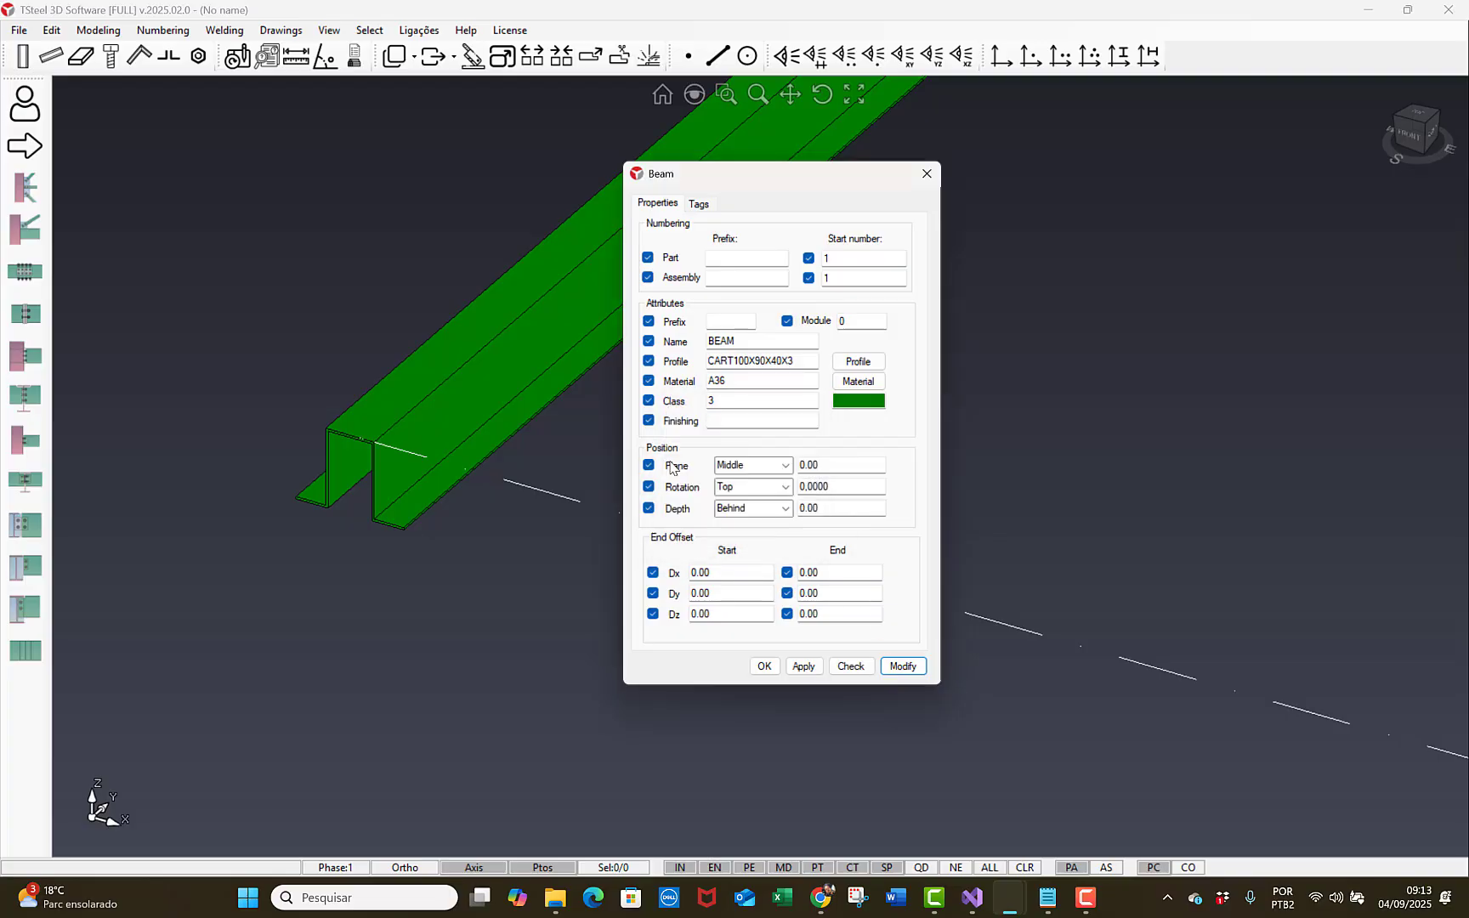
click(469, 393)
click(909, 671)
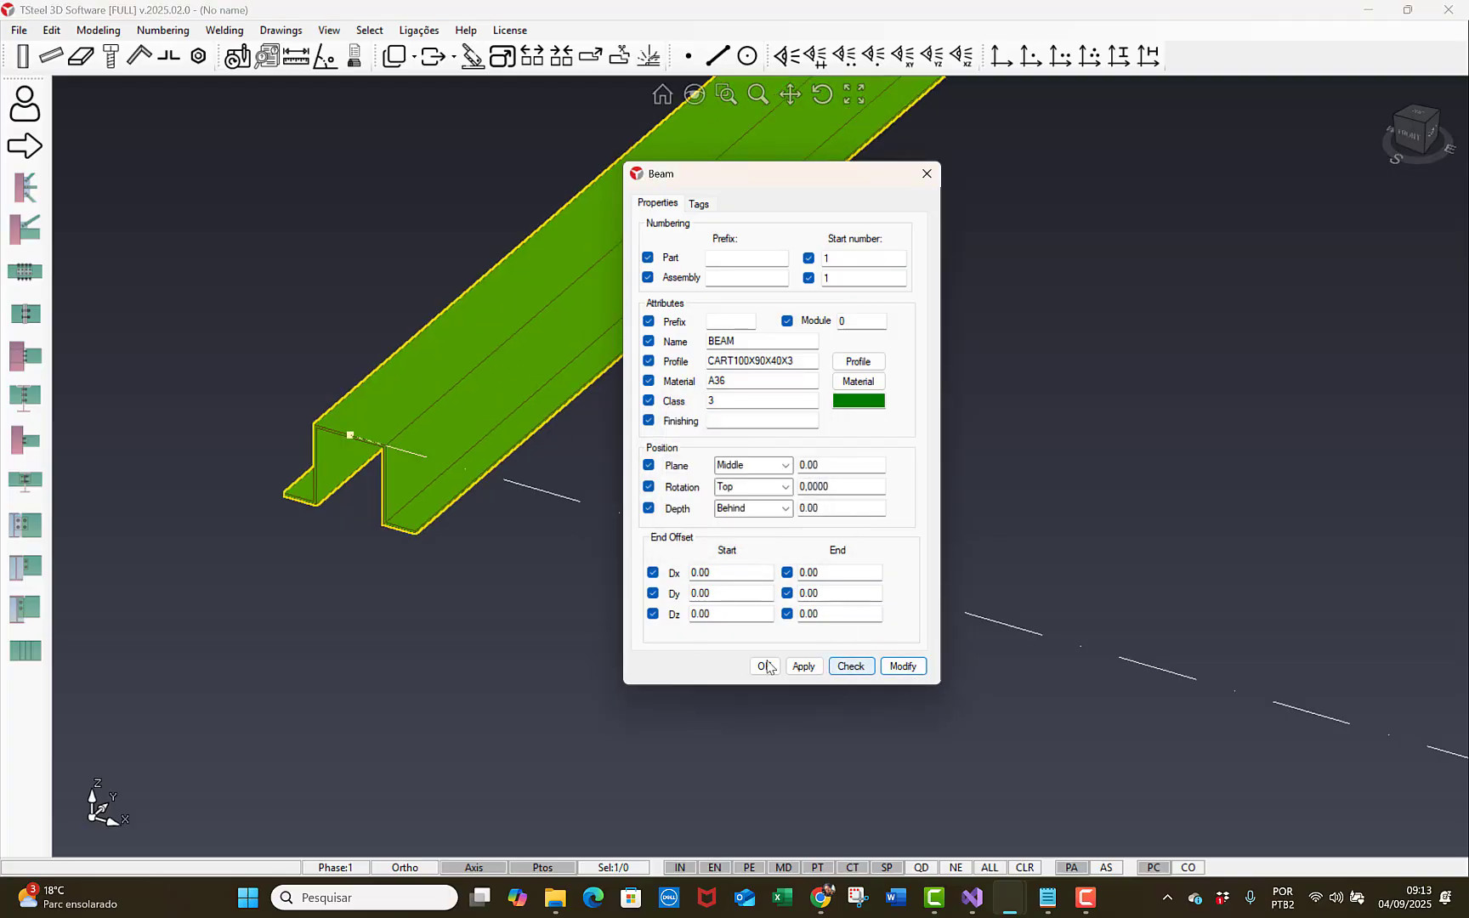
click(439, 544)
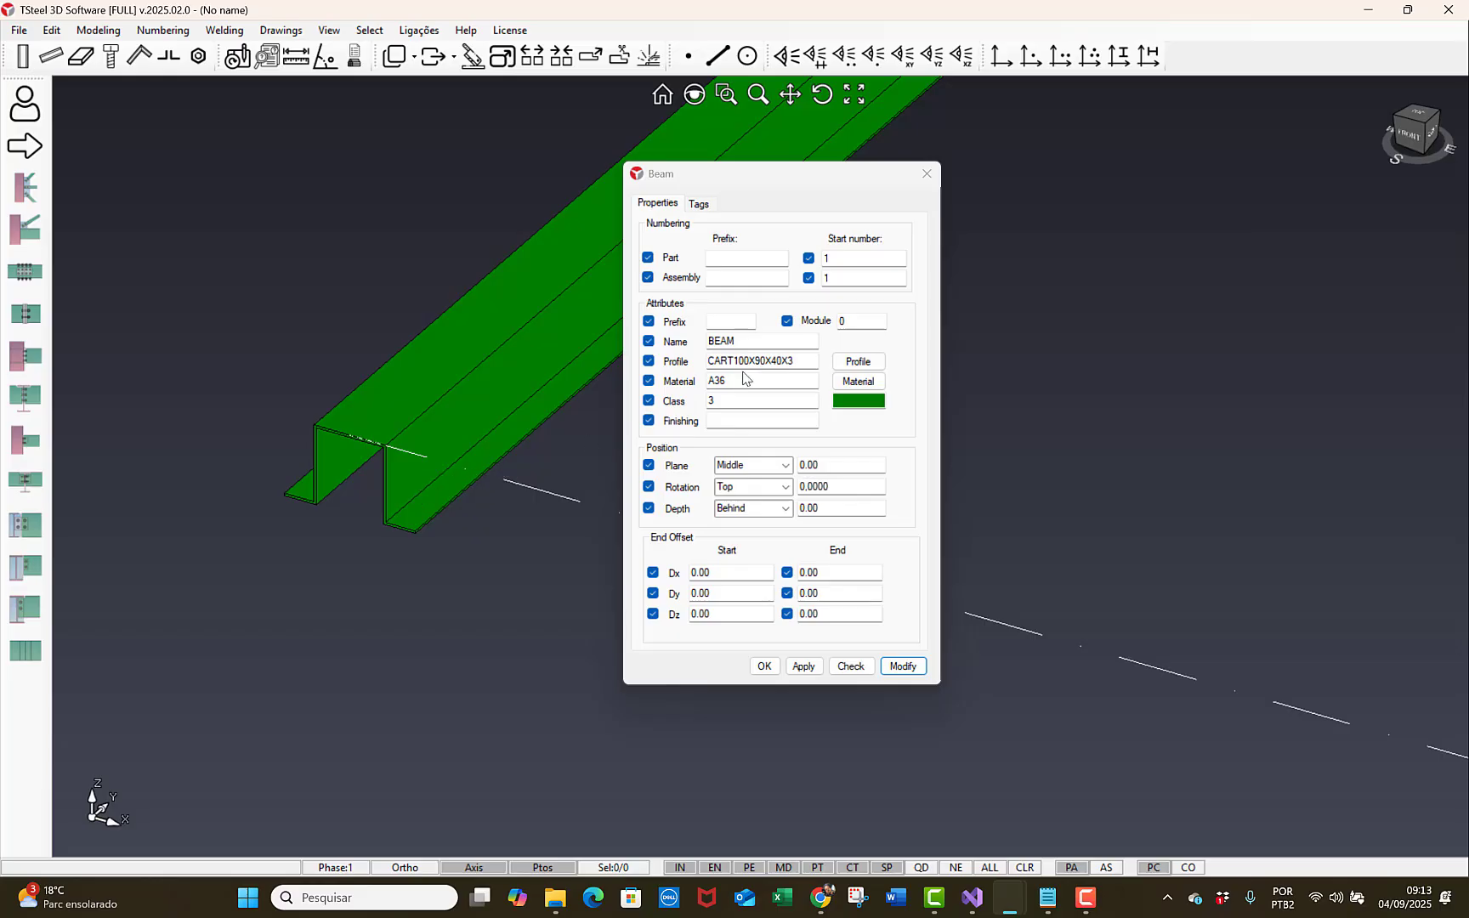
- Change the same beam's profile to CART100X90X40X8 by raising the thickness value to 8
click(807, 356)
key(BackSpace)
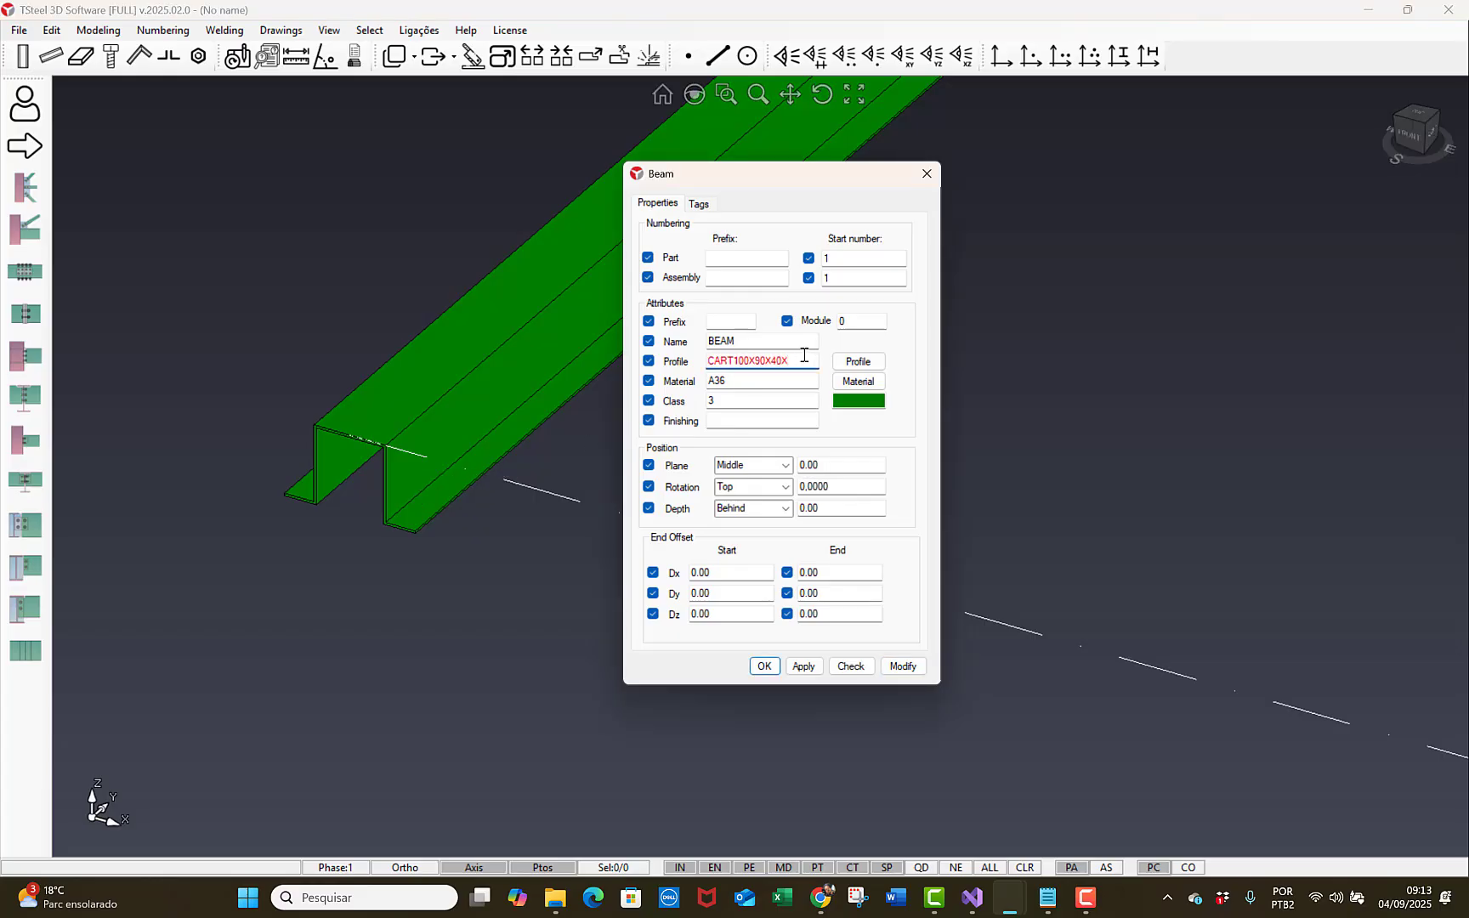
text(8)
click(475, 432)
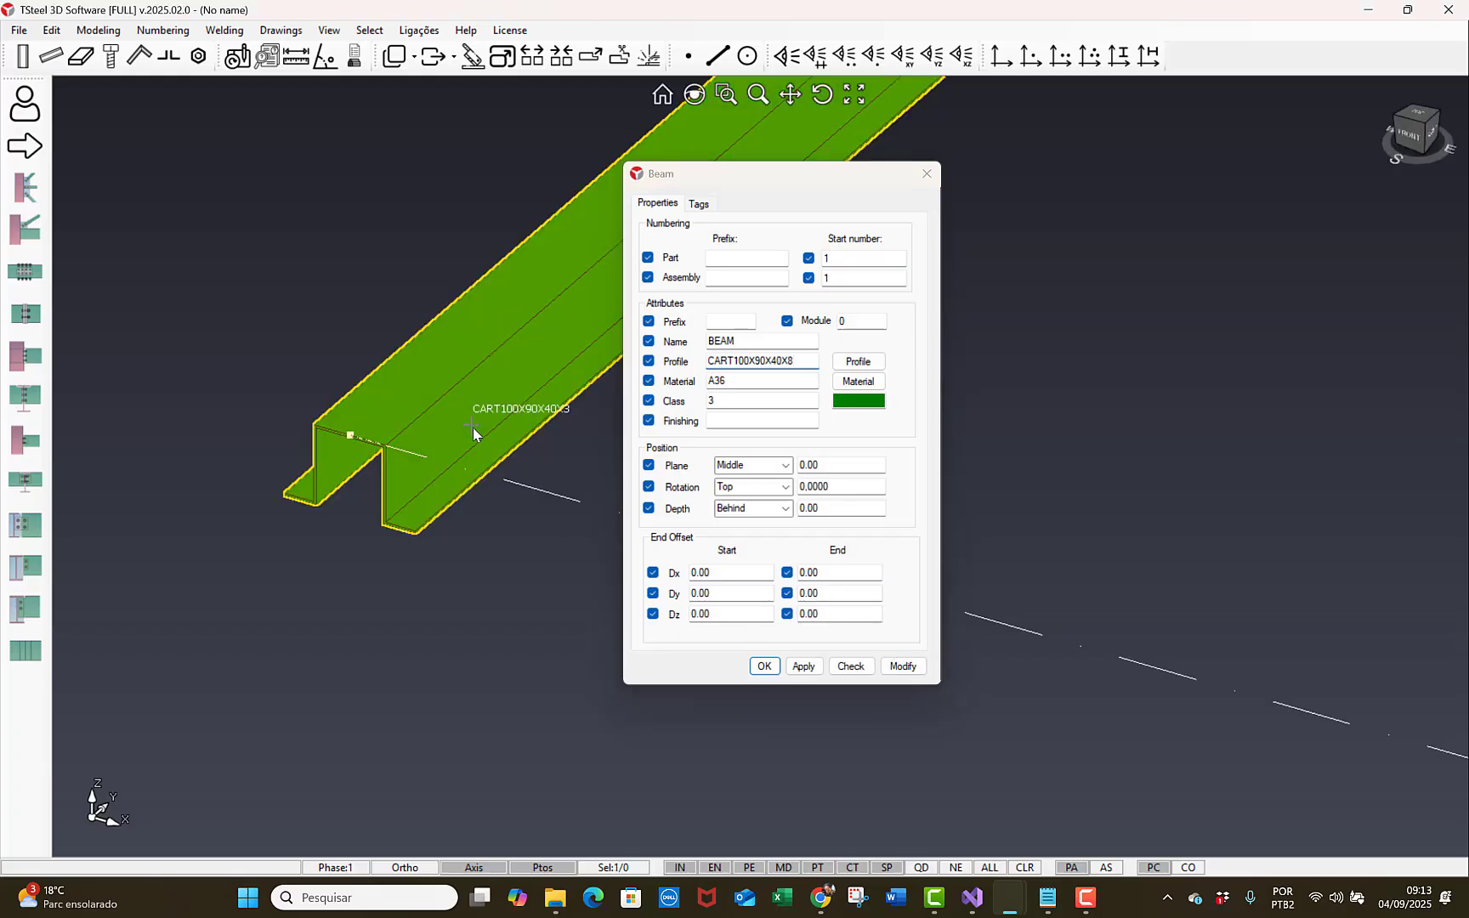
click(892, 666)
click(348, 534)
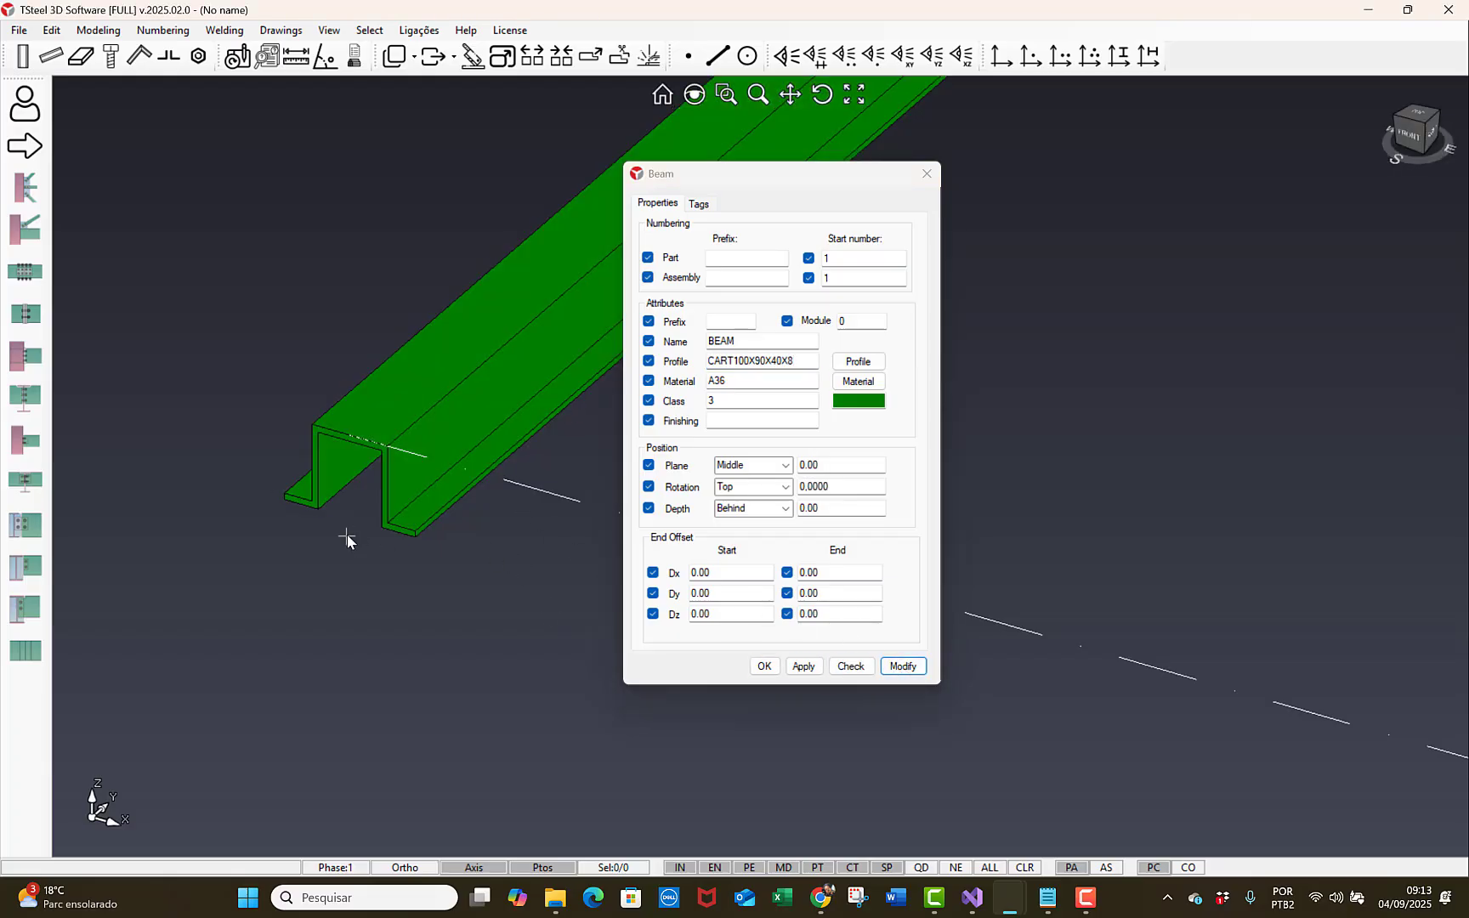
- Measure the distance across the upper flange at the beam's near end, then close the beam properties and end the measurement
scroll(351, 535, up, 3)
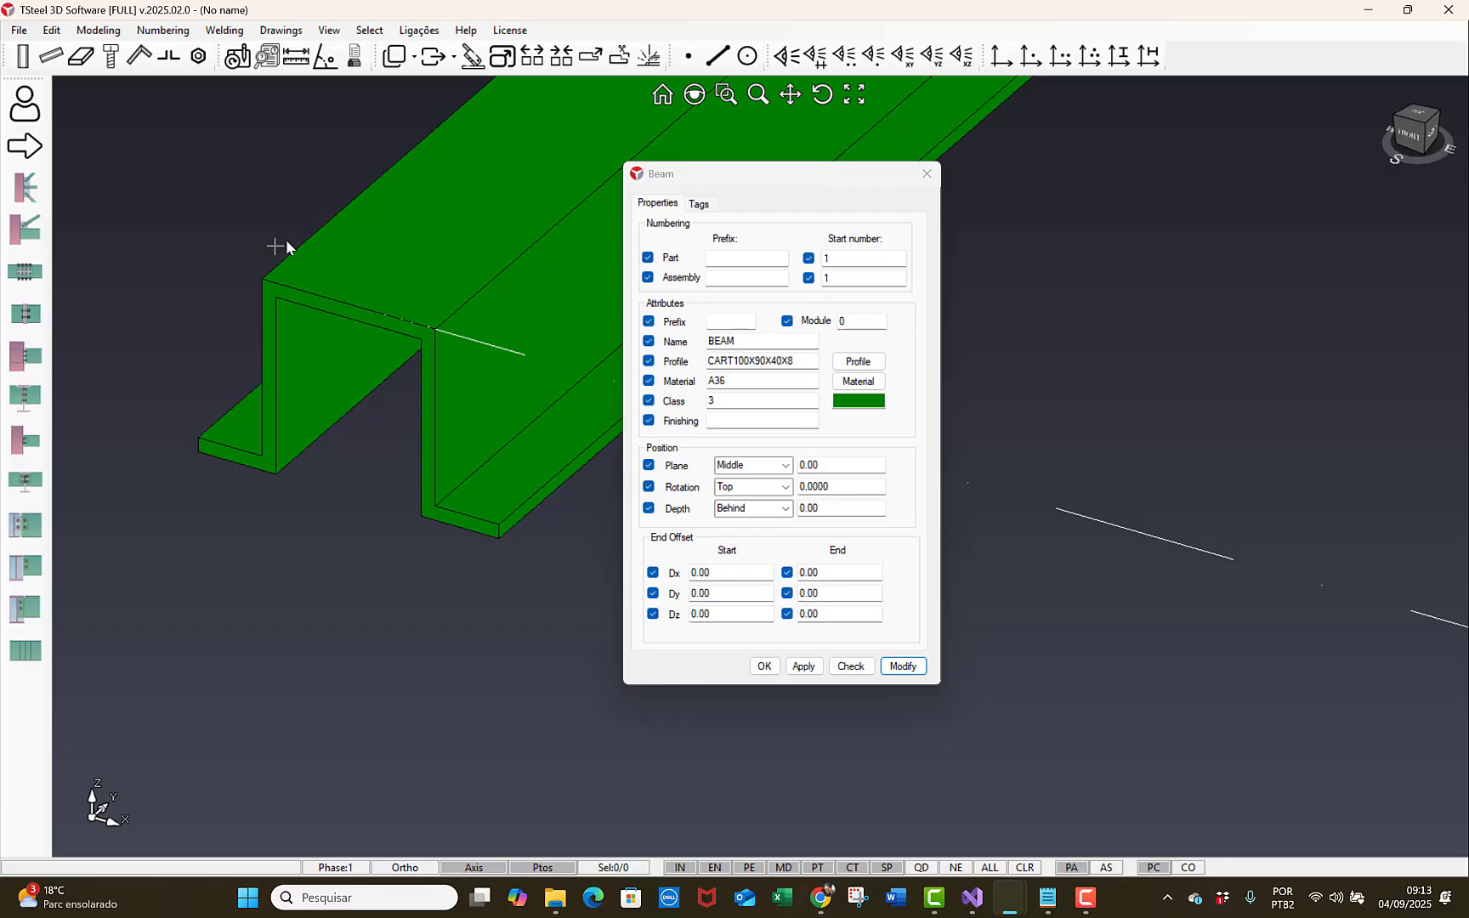
click(296, 56)
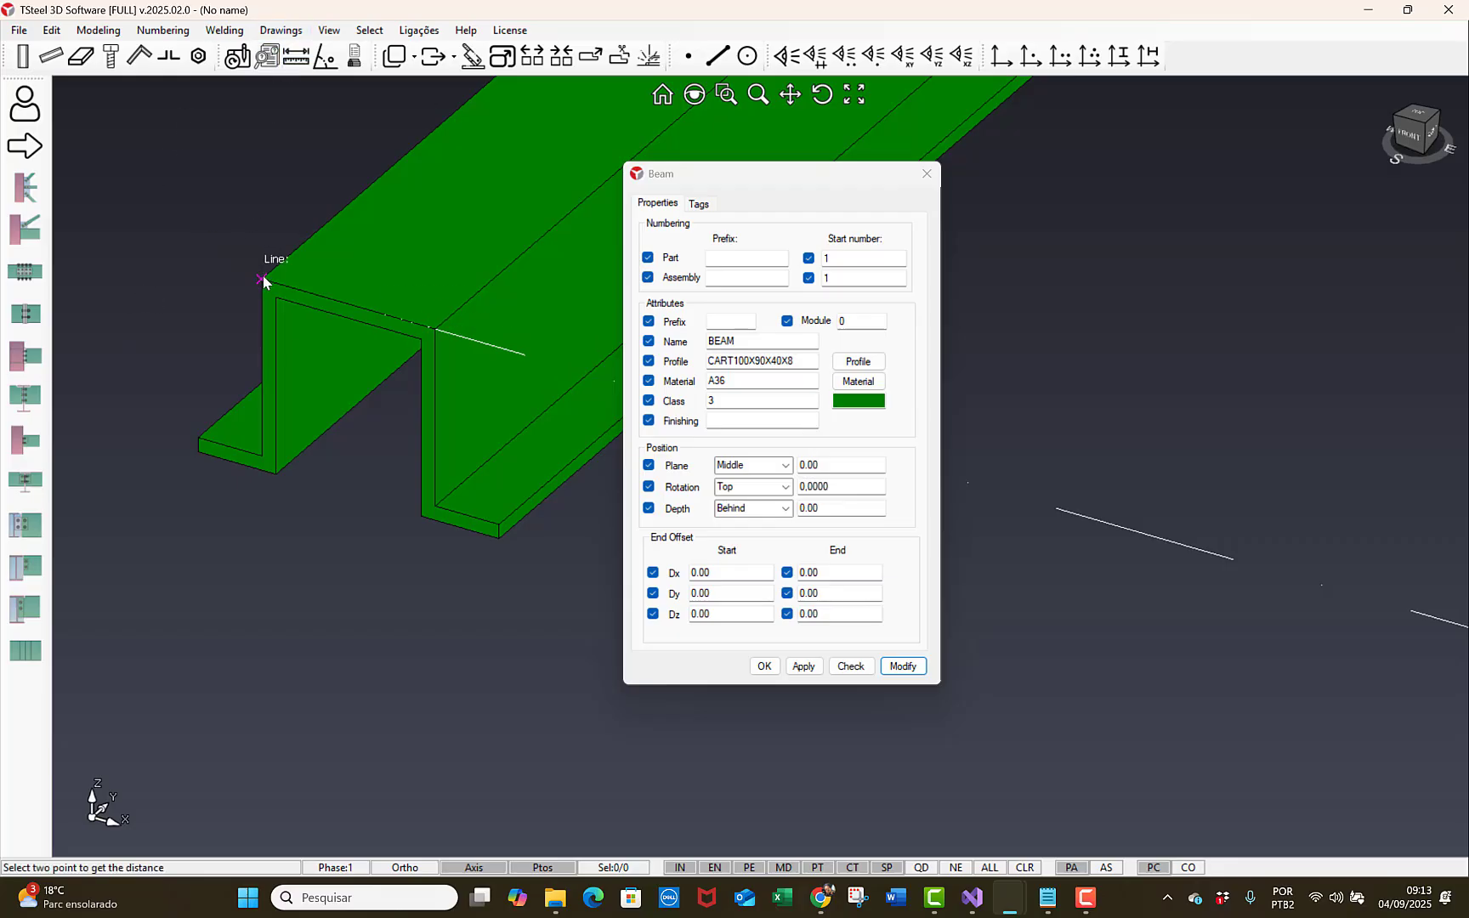
click(435, 331)
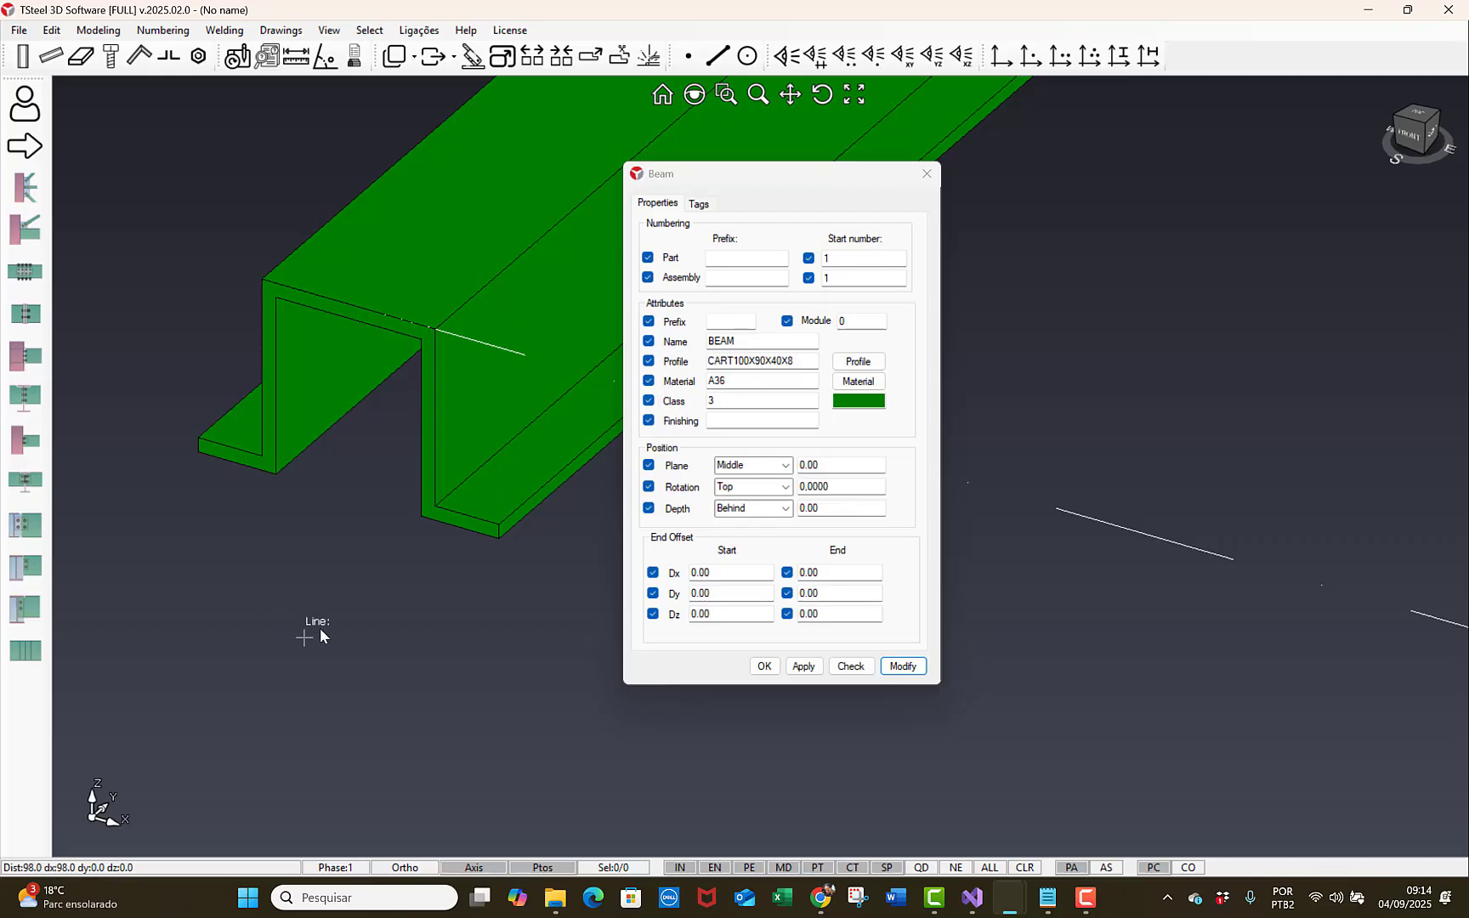
click(933, 175)
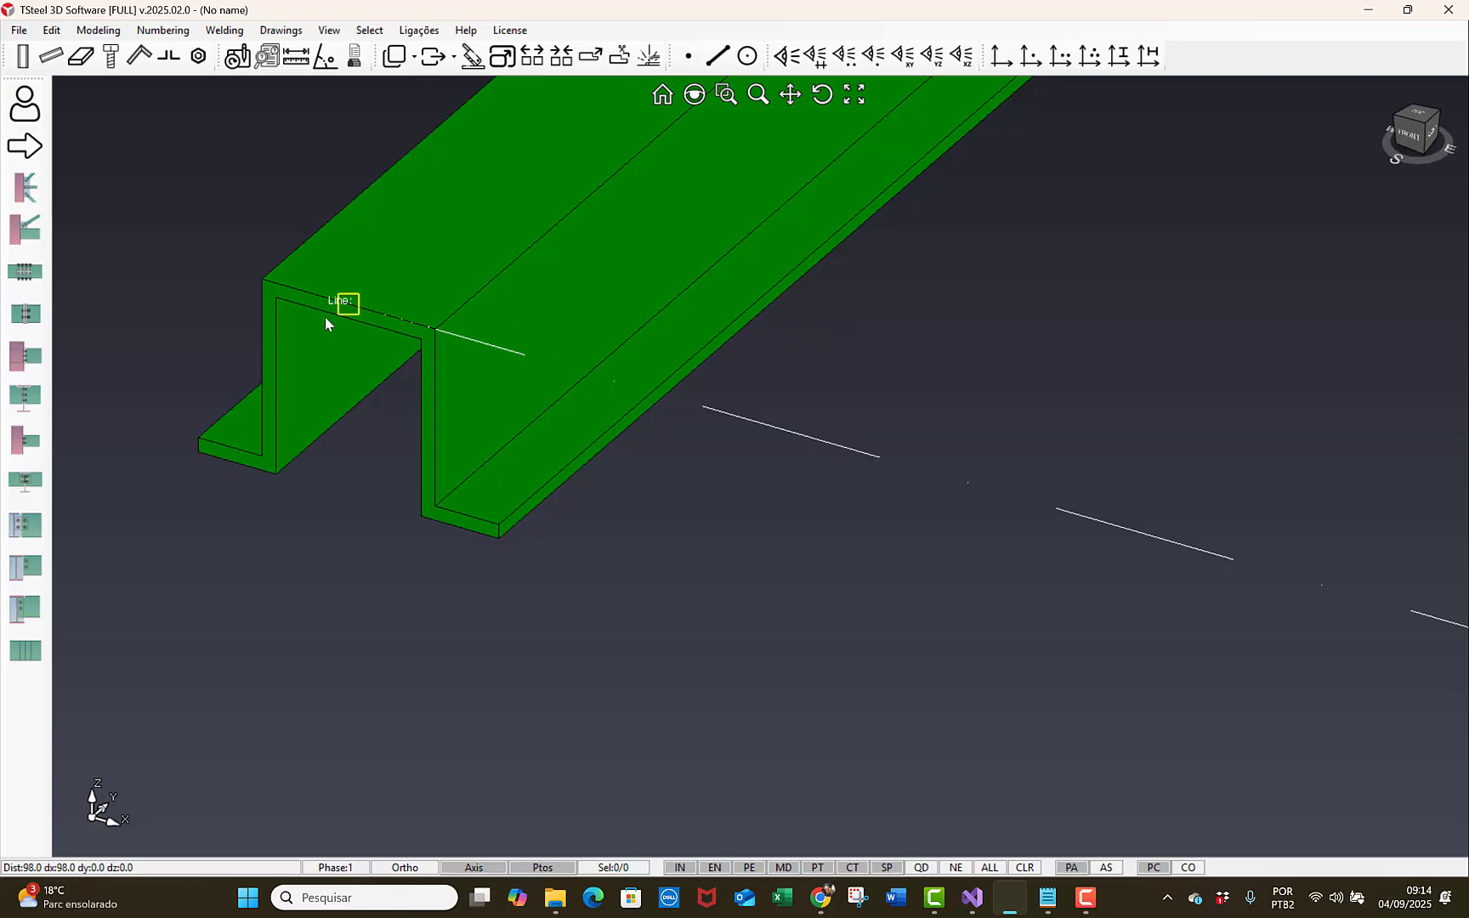
scroll(319, 319, down, 2)
key(Escape)
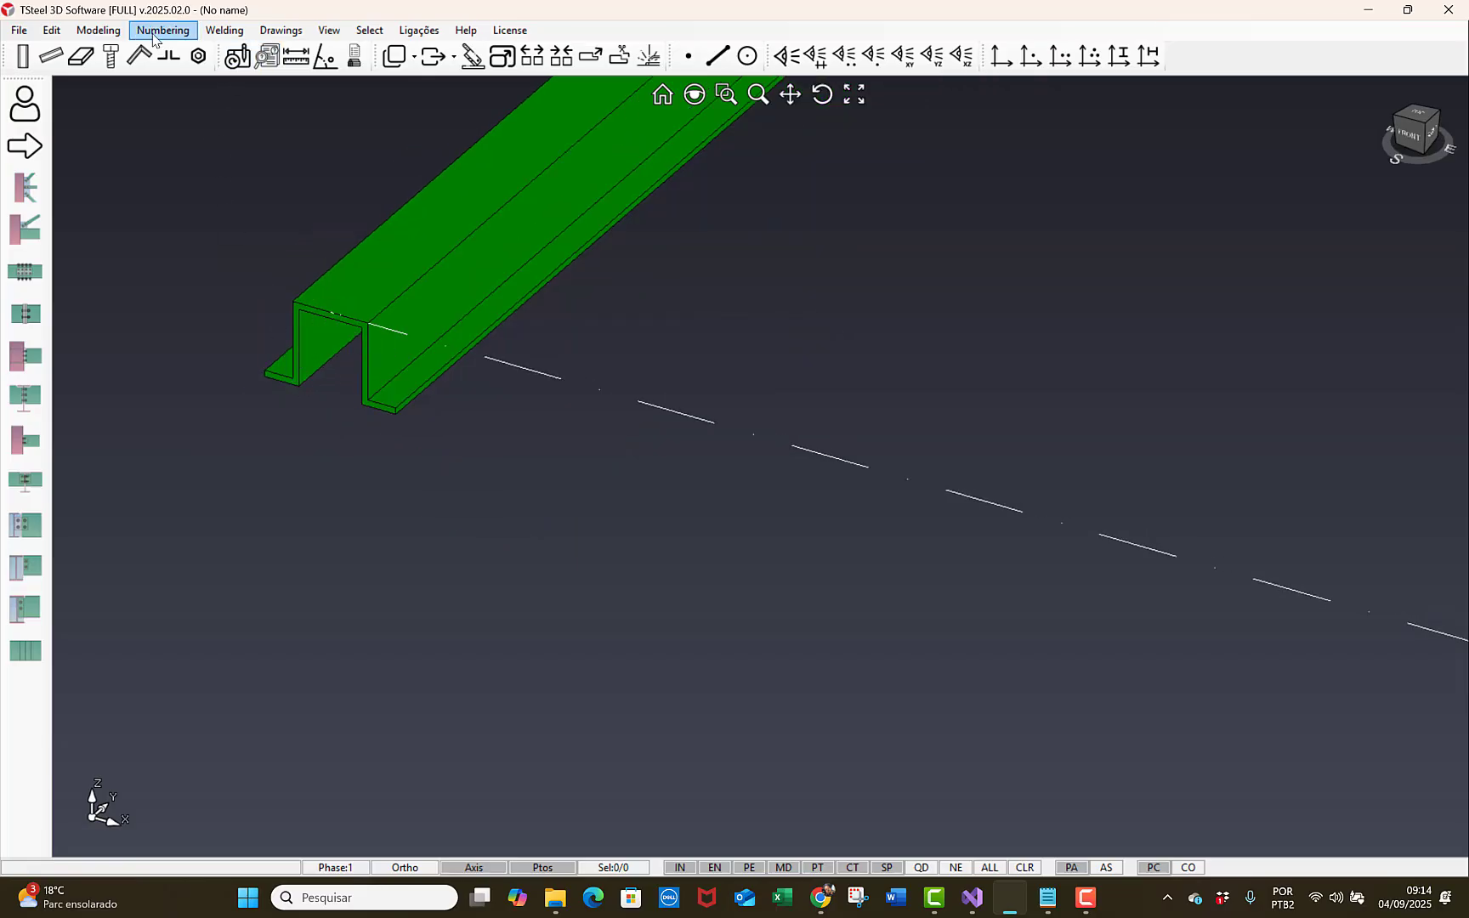
- Load the user profile file Telha LR40.prof from C:\Tsteel3D\Profiles
click(95, 31)
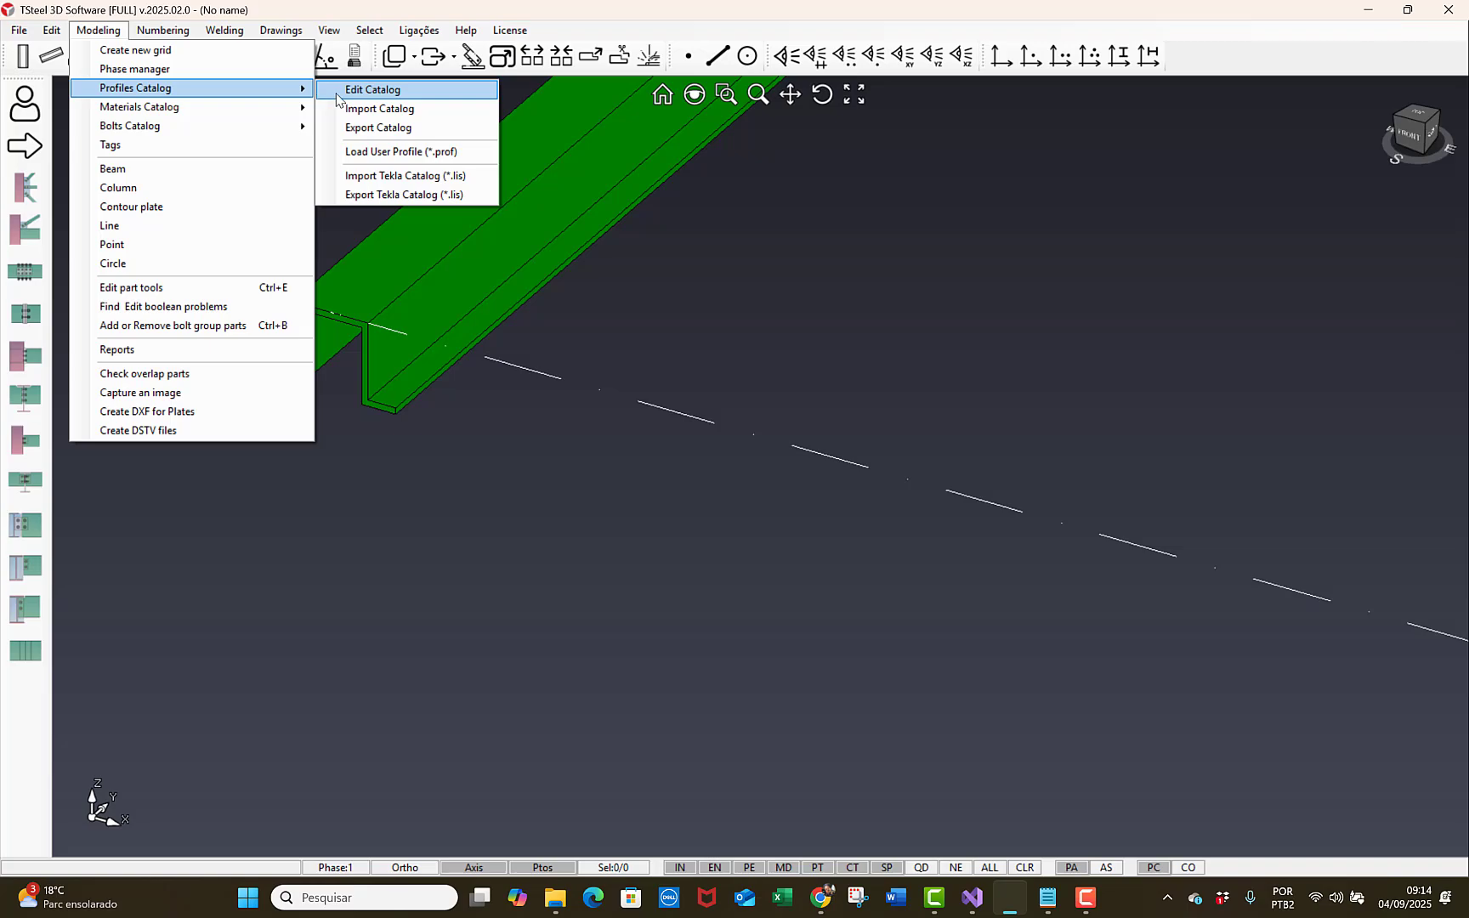
click(333, 151)
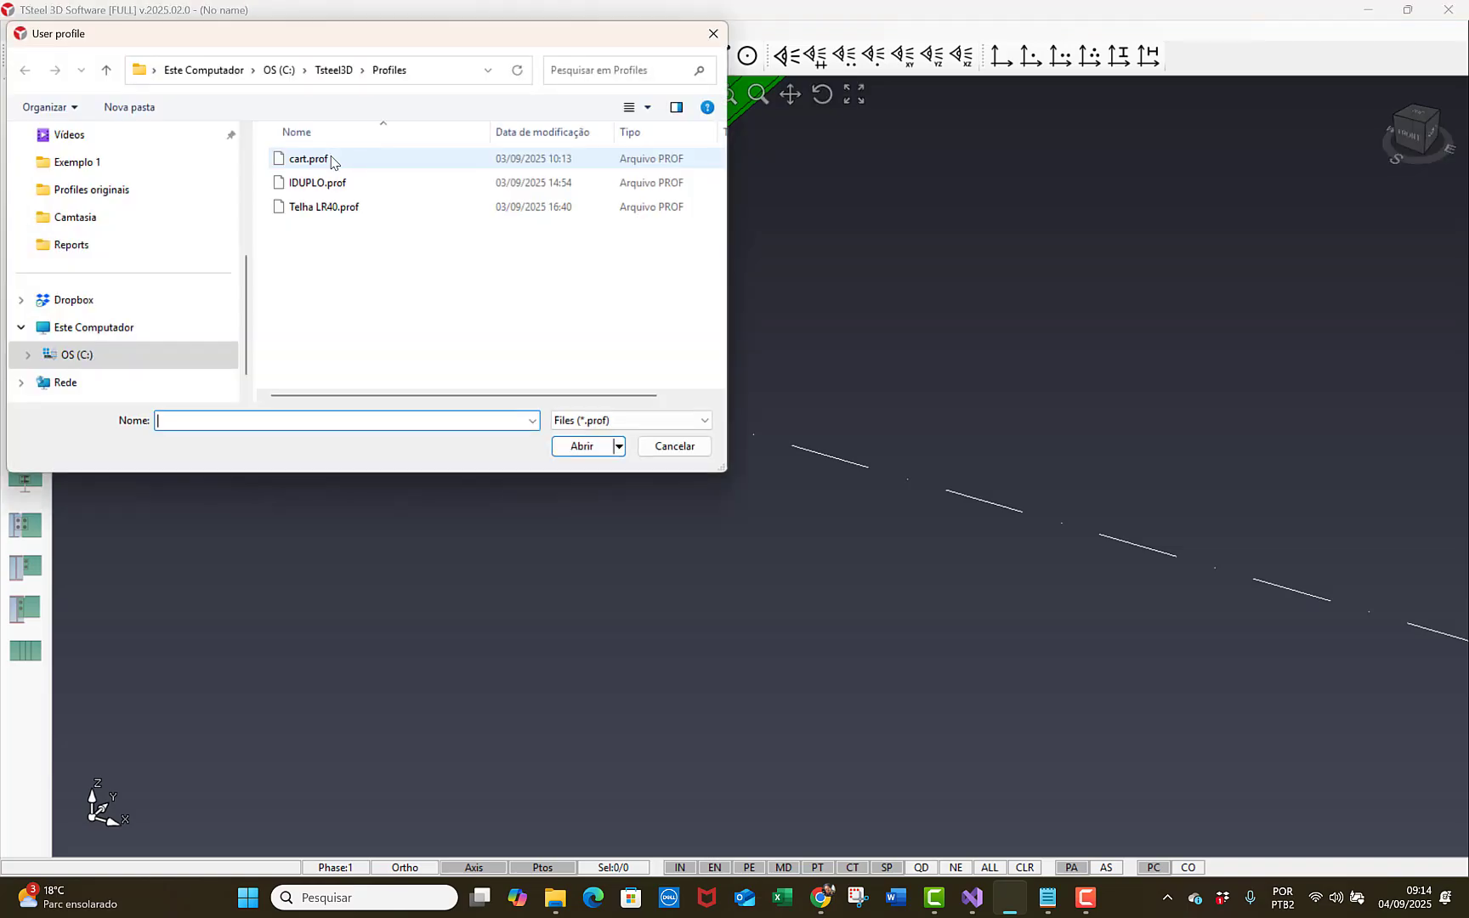
click(308, 209)
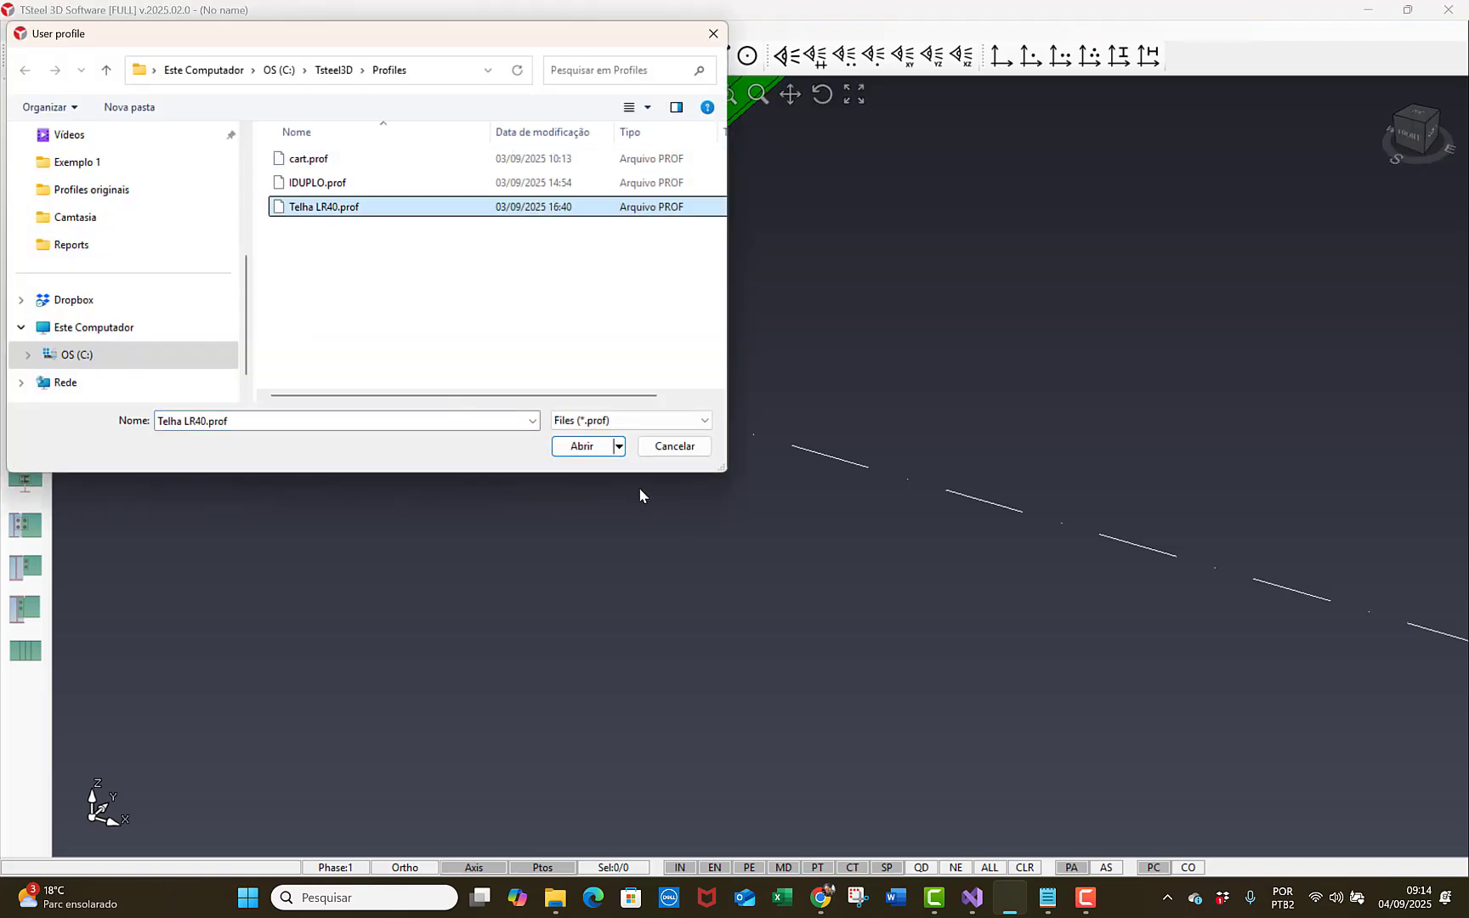
click(588, 446)
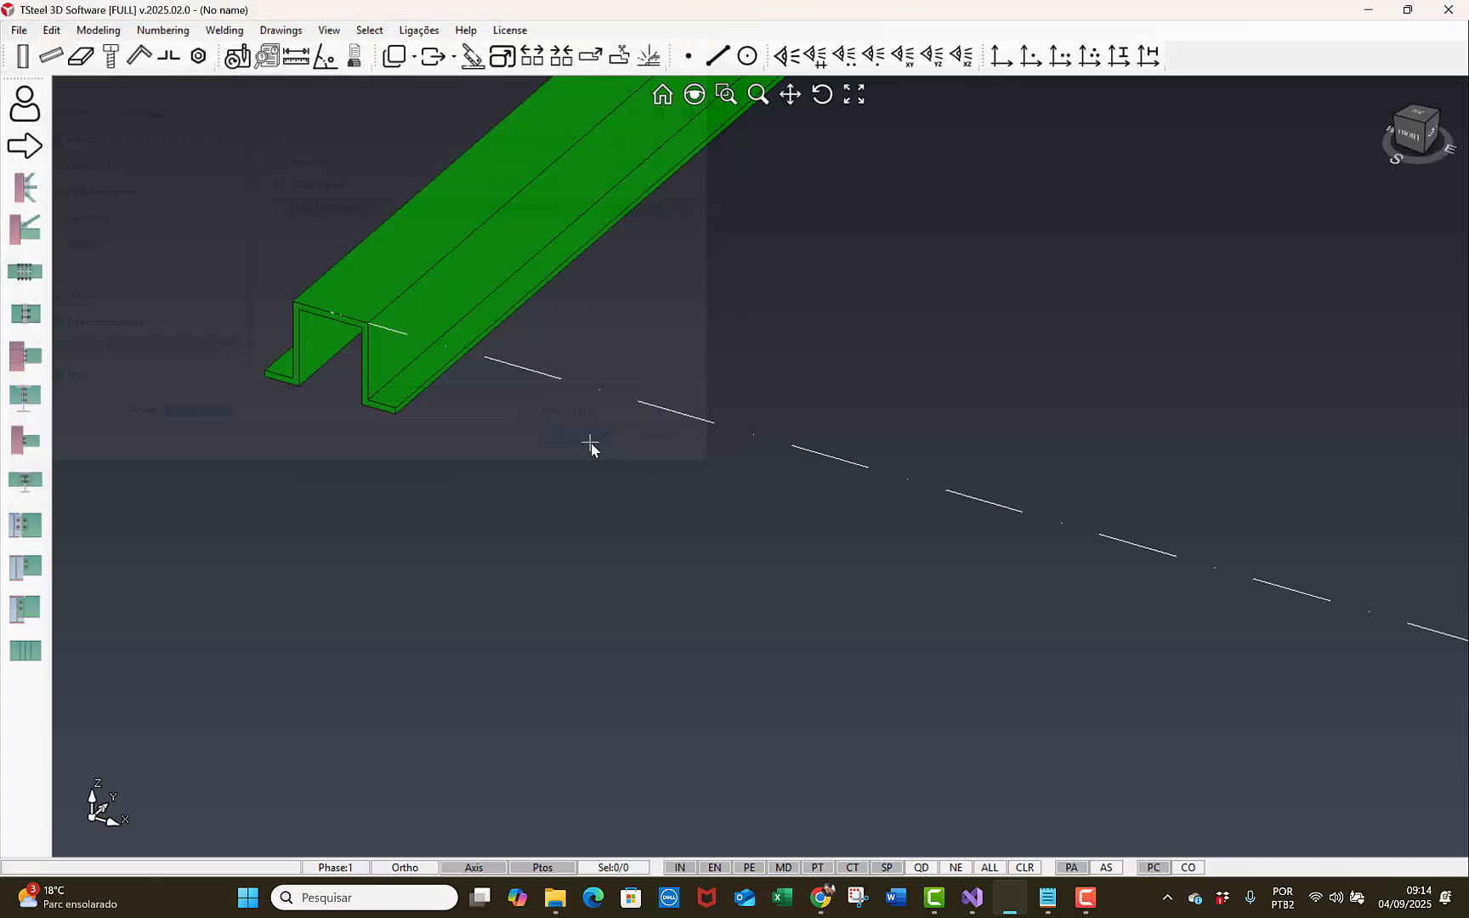
- Set the profile for new beams to TELHA0.45 from the TELHA family of user profiles in the catalog
scroll(357, 408, down, 2)
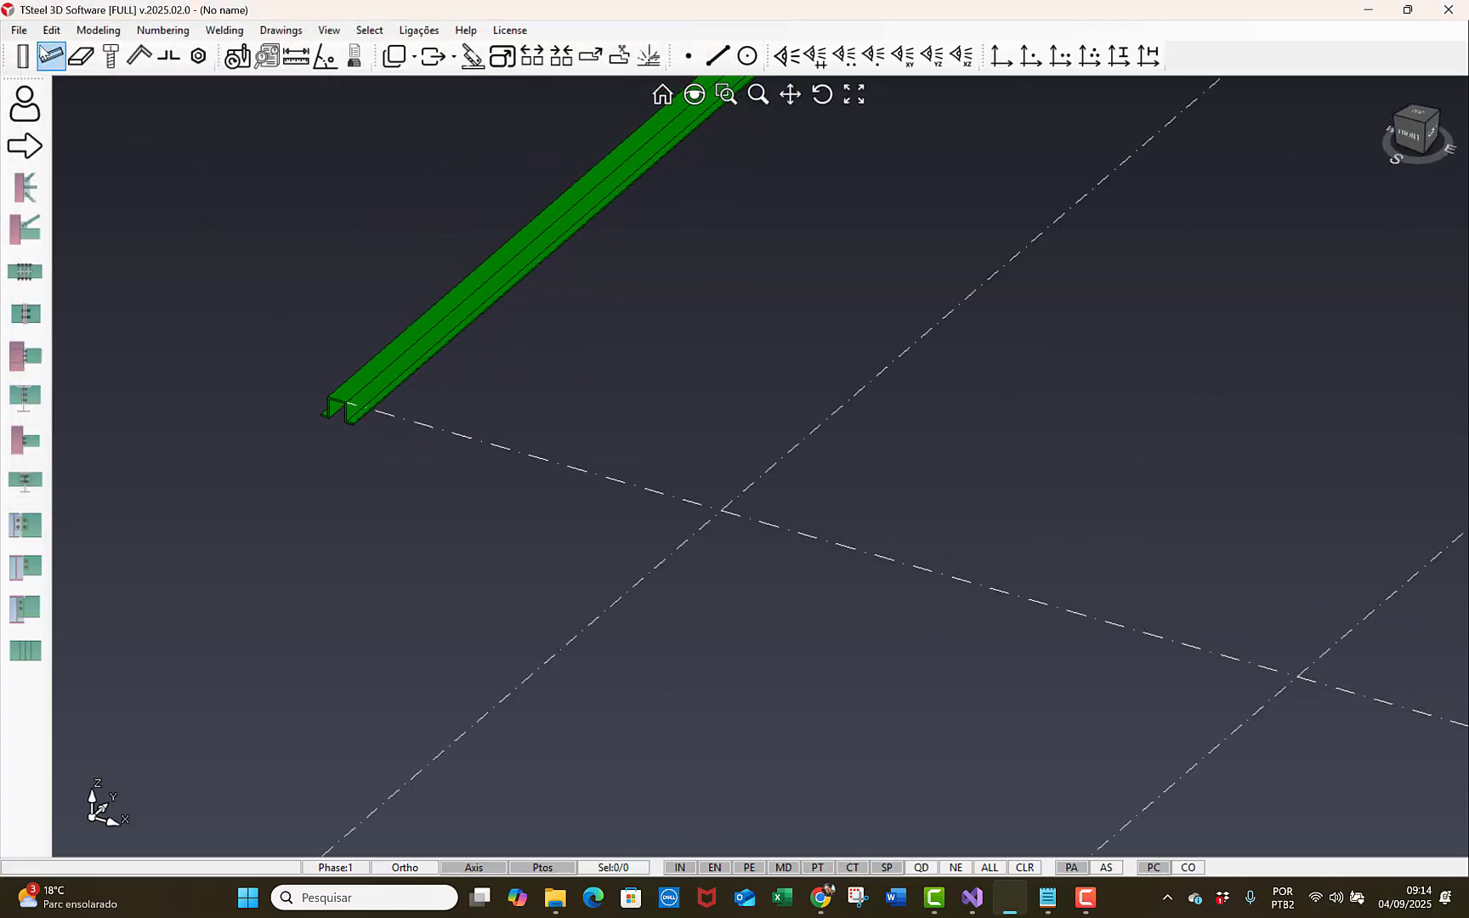
double_click(51, 56)
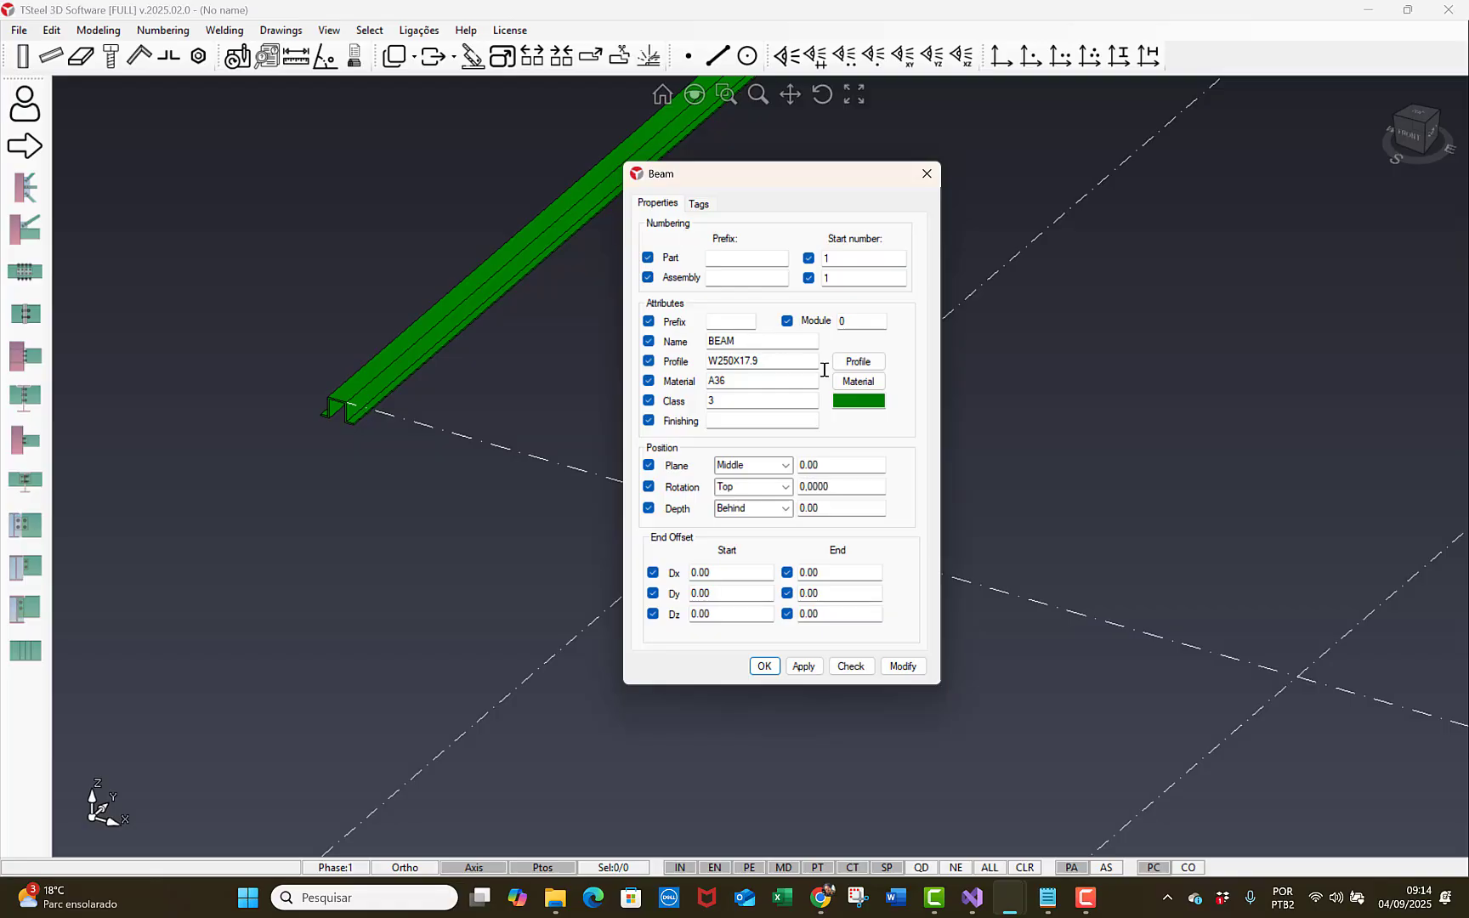
click(859, 361)
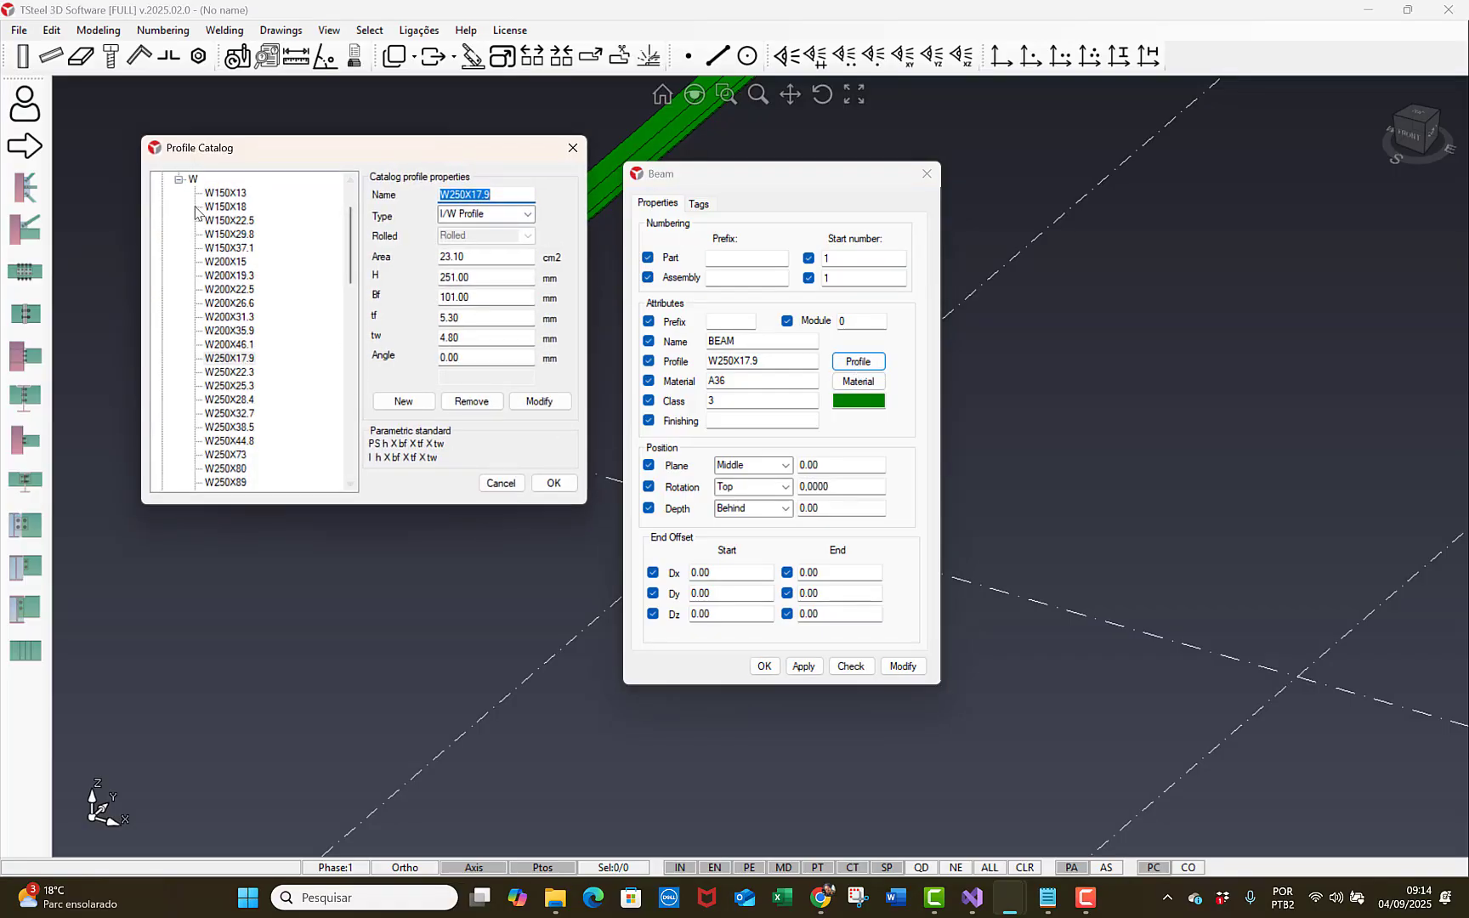
click(178, 179)
click(163, 483)
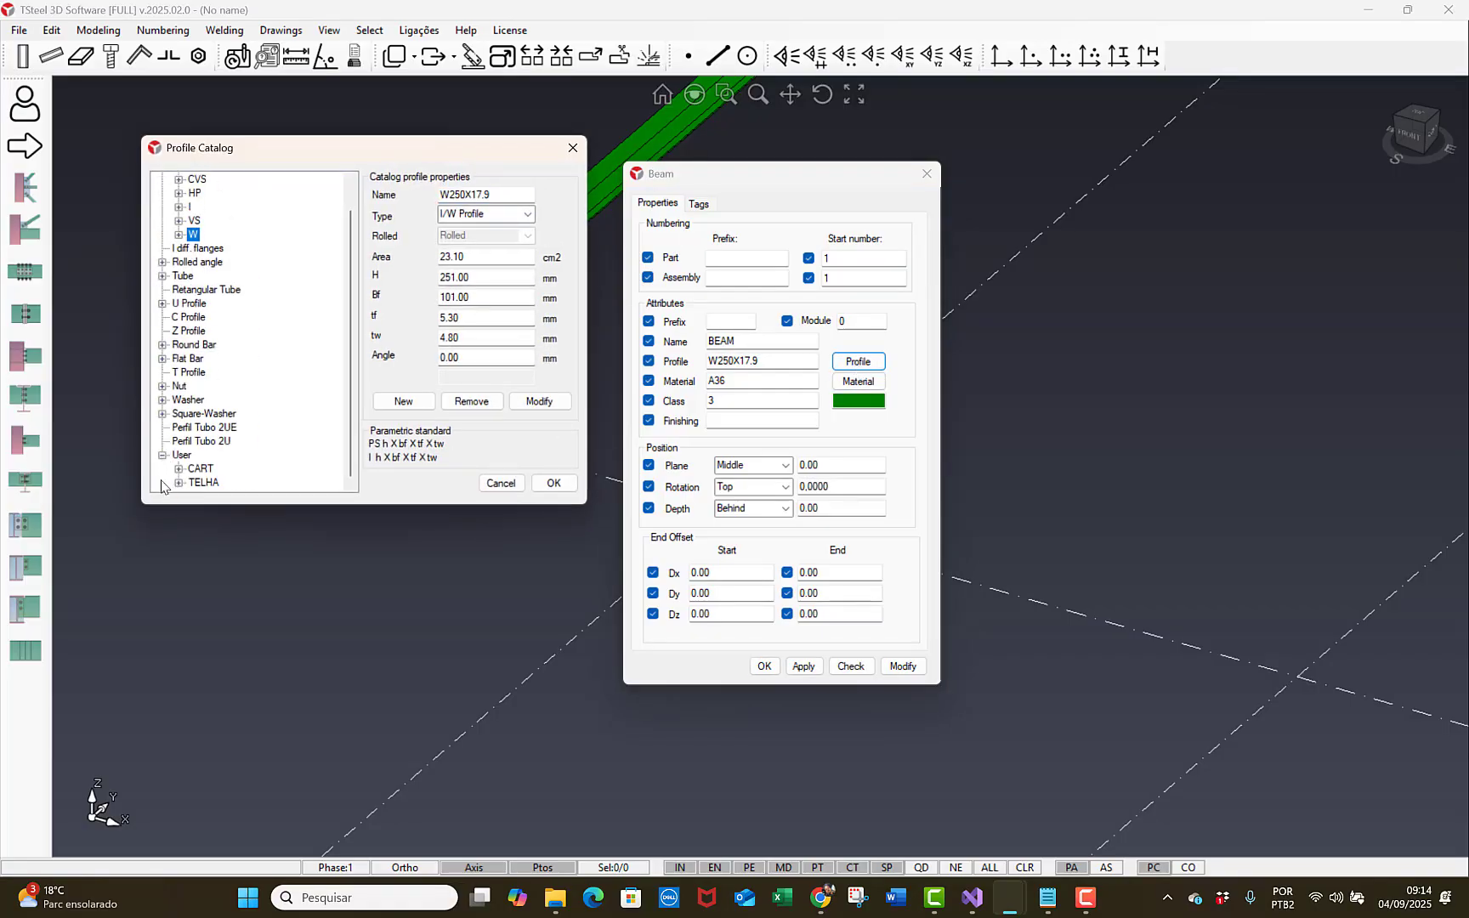
click(178, 482)
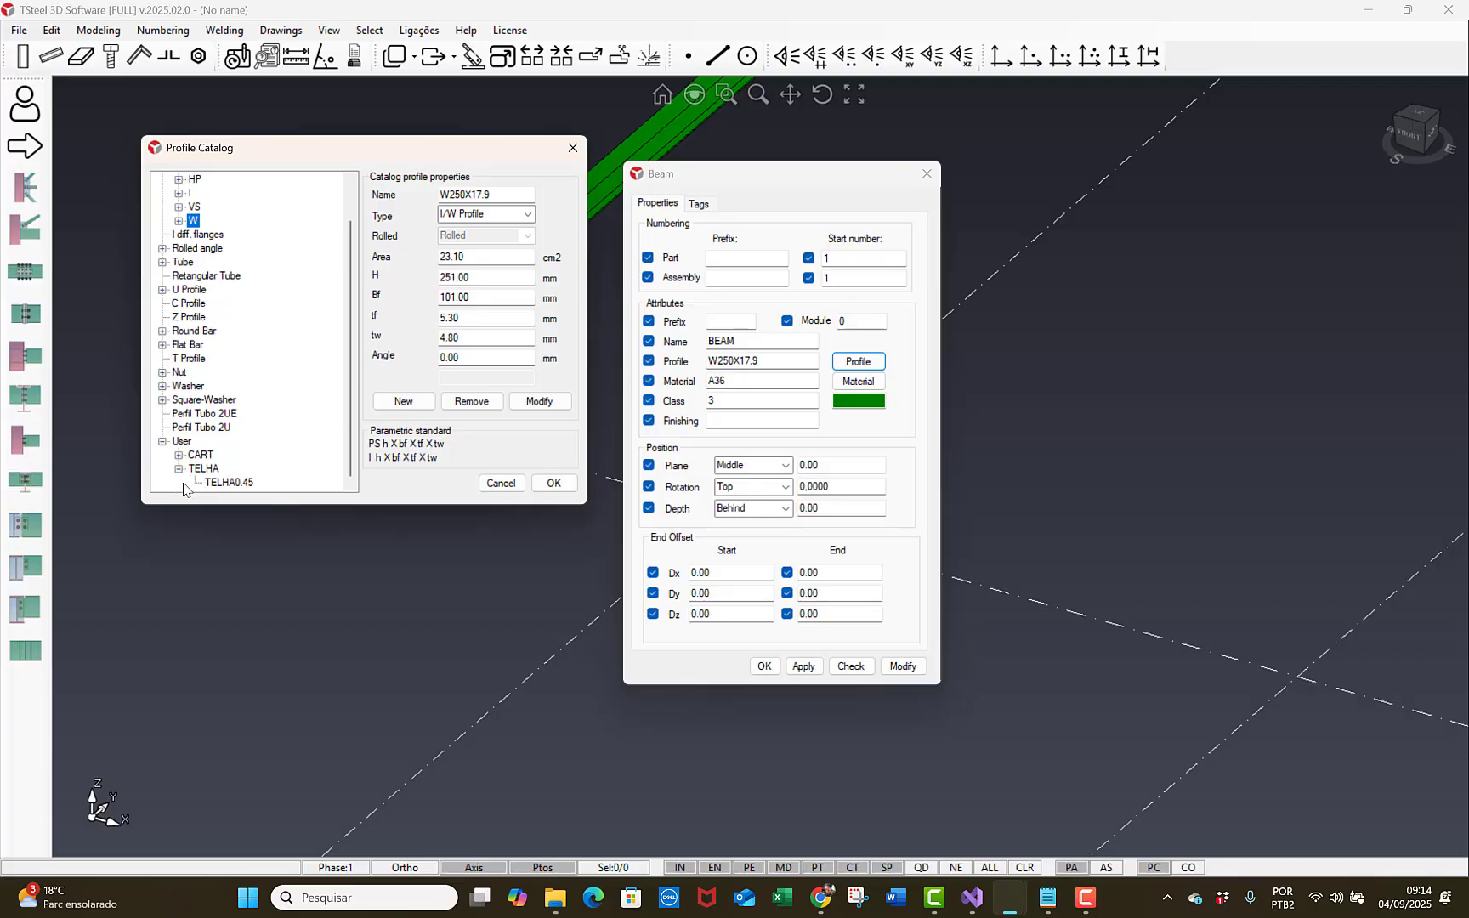
click(231, 483)
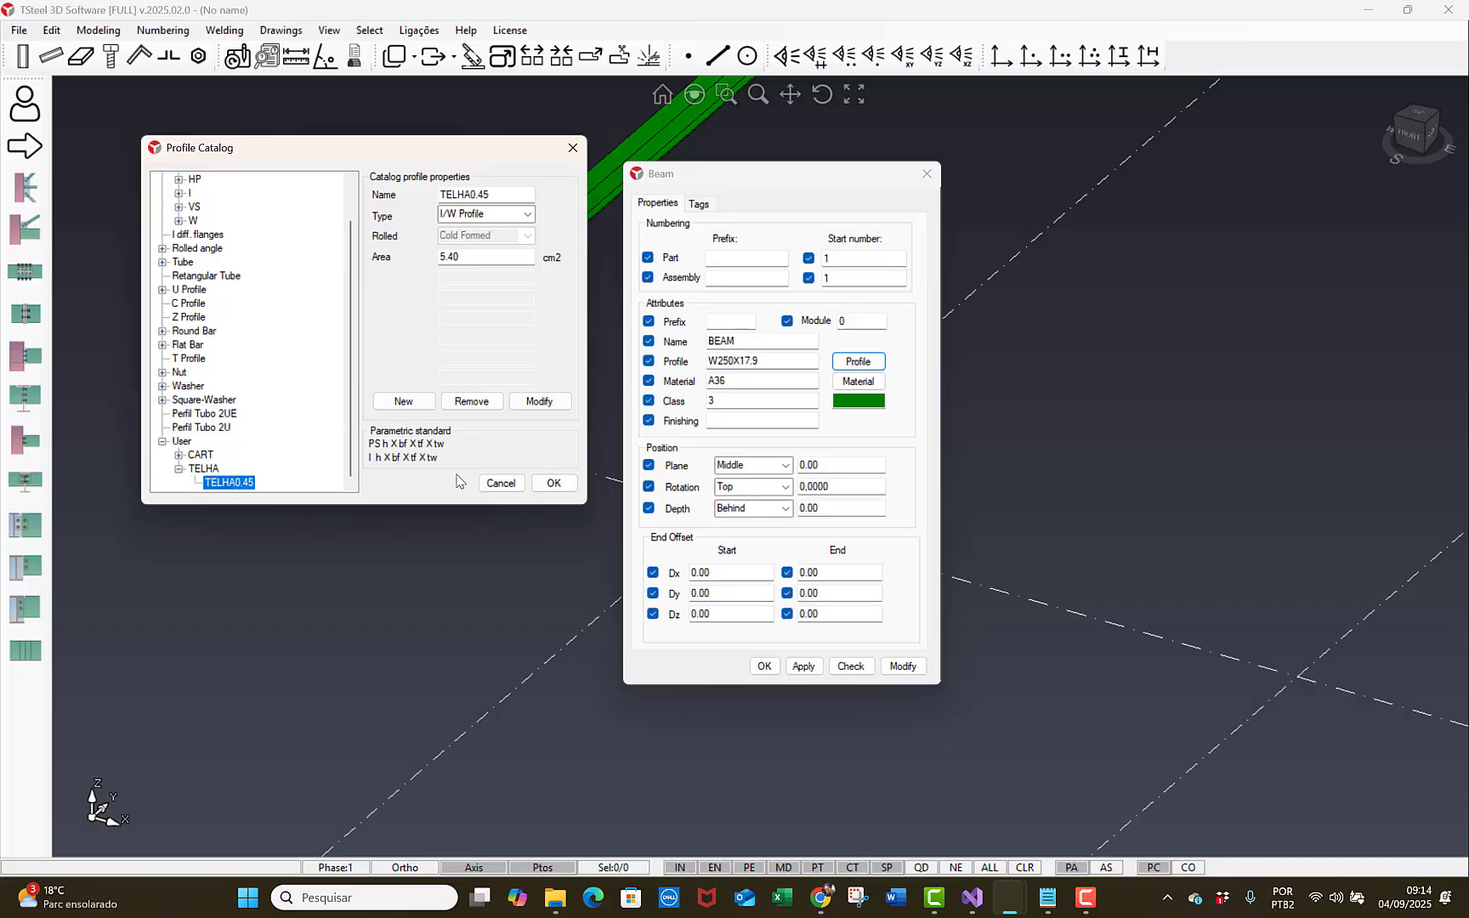
click(554, 483)
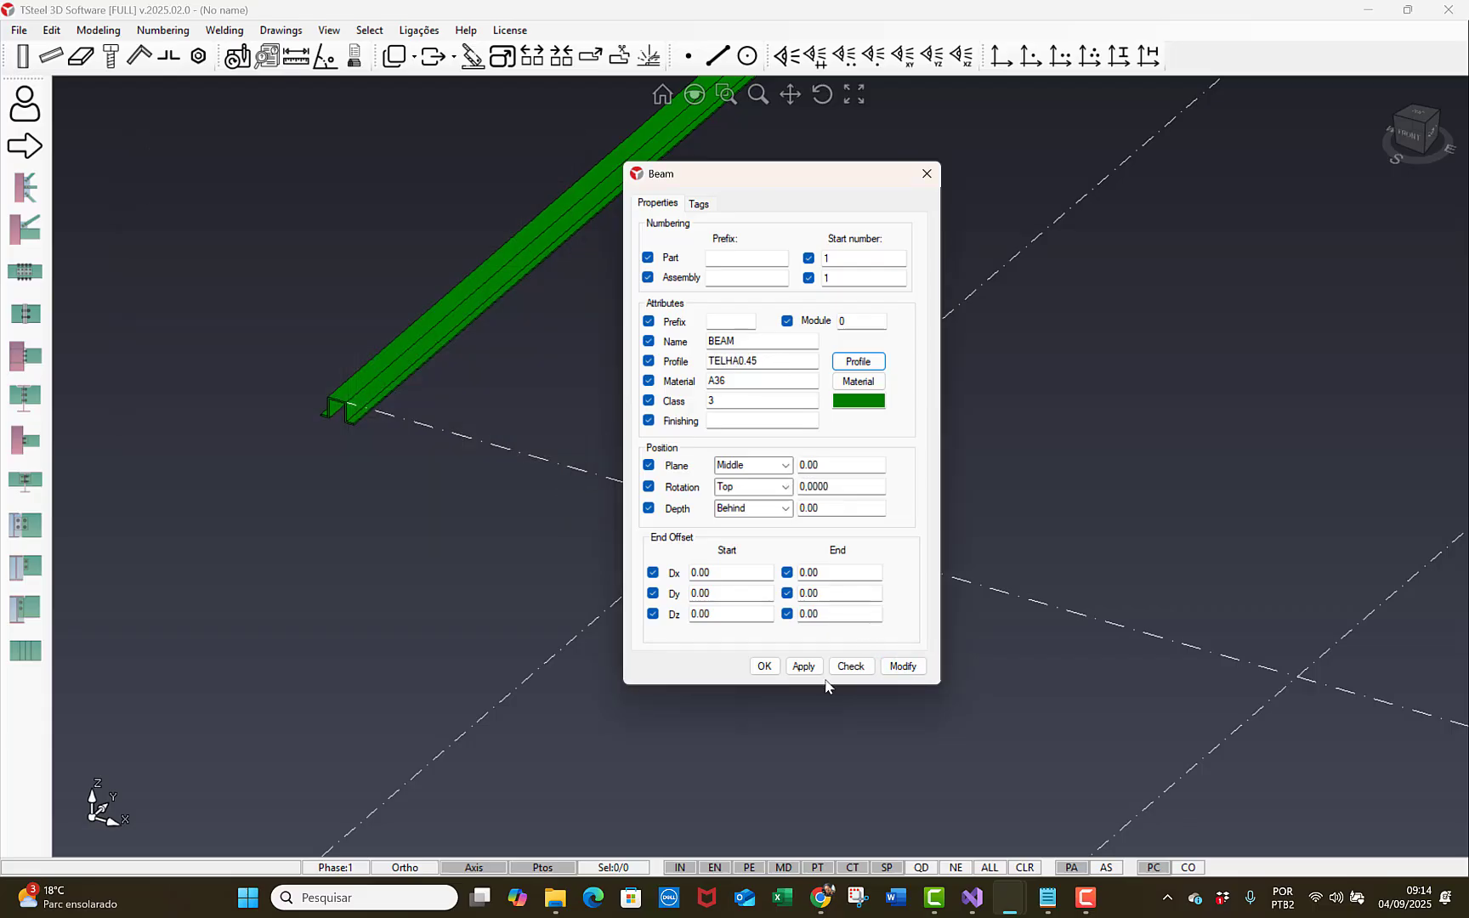
click(804, 666)
click(764, 666)
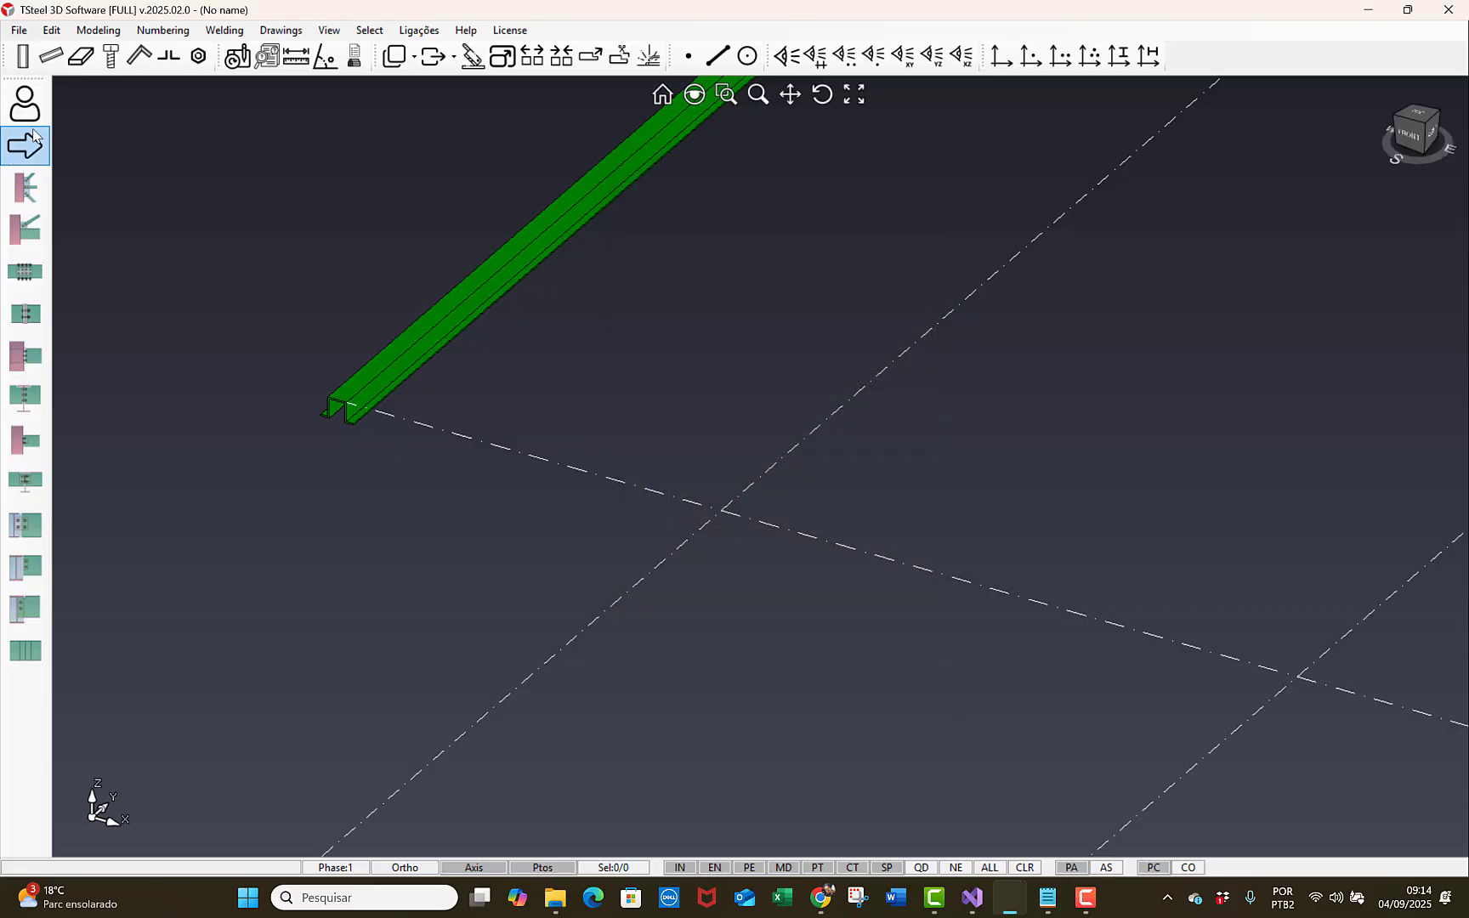
- Create a TELHA0.45 beam along axis A from its intersection with grid line 2 to its intersection with grid line 3
click(52, 58)
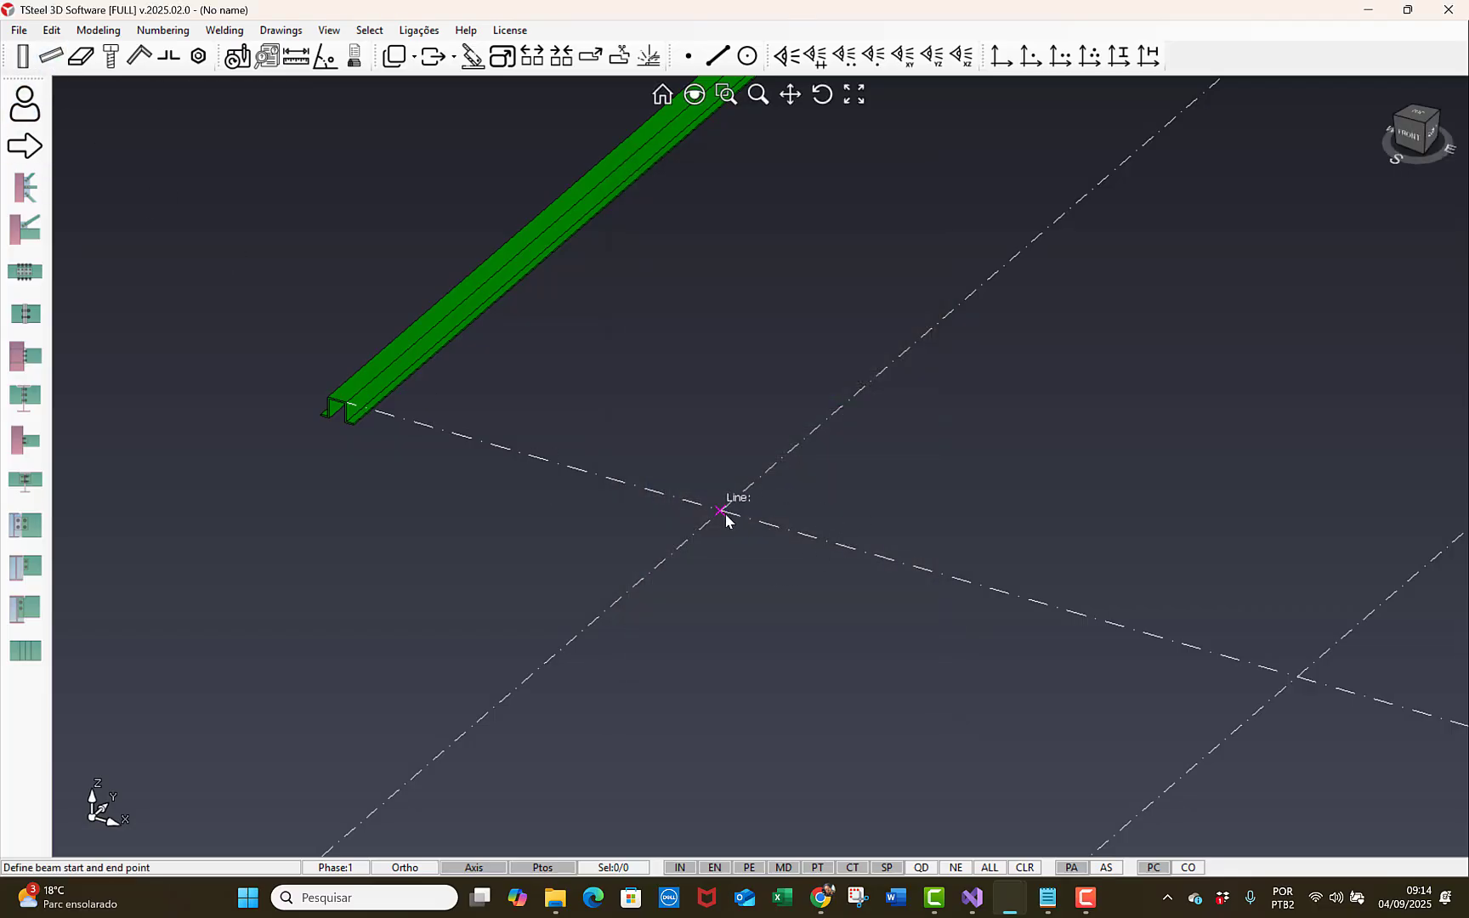
scroll(619, 670, down, 4)
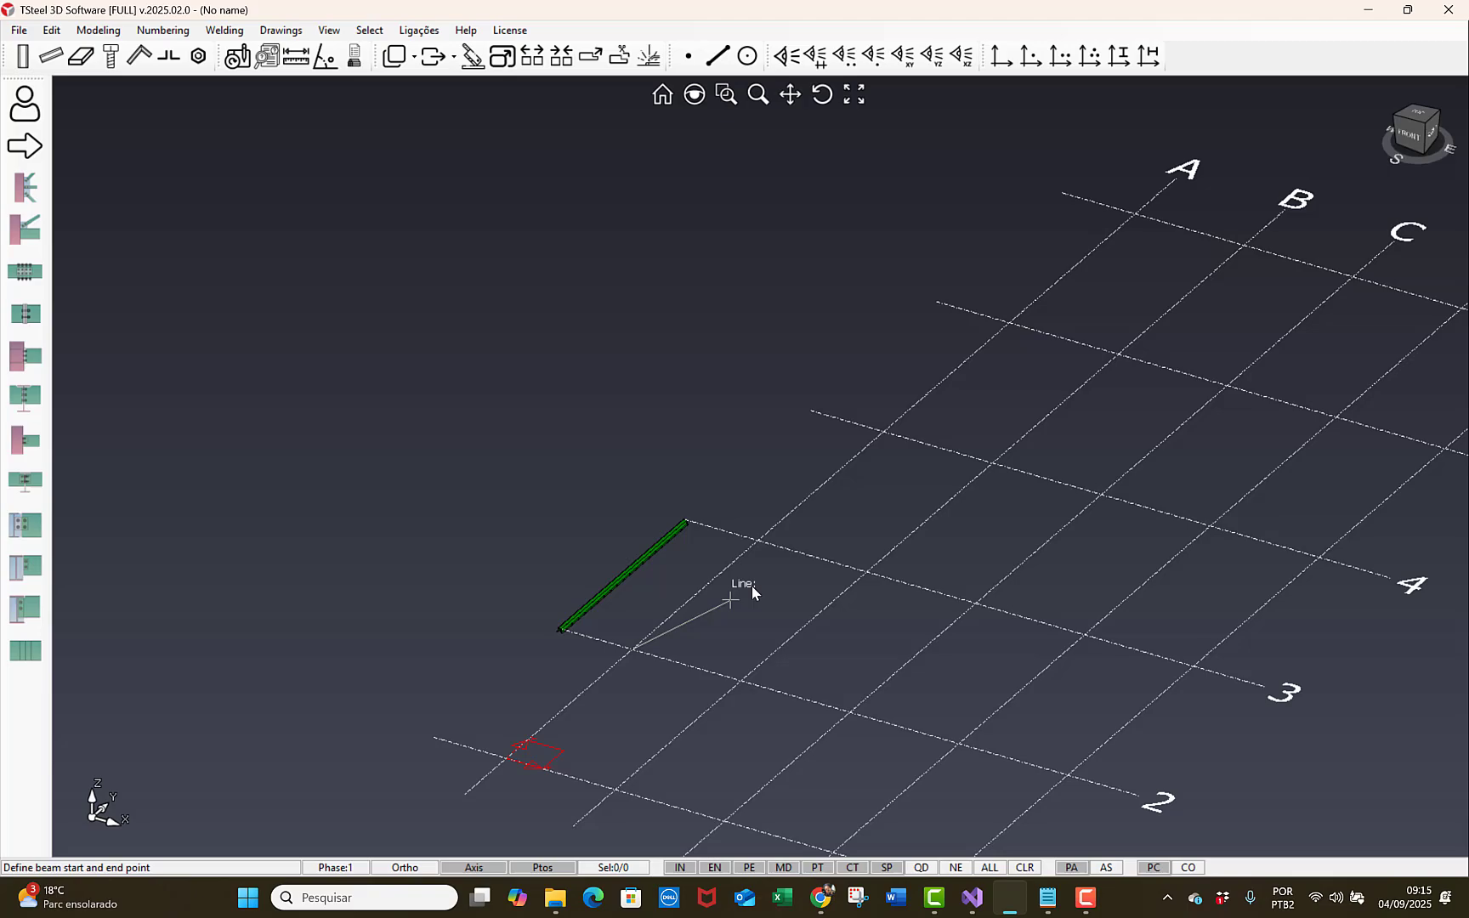
click(758, 544)
scroll(658, 589, up, 4)
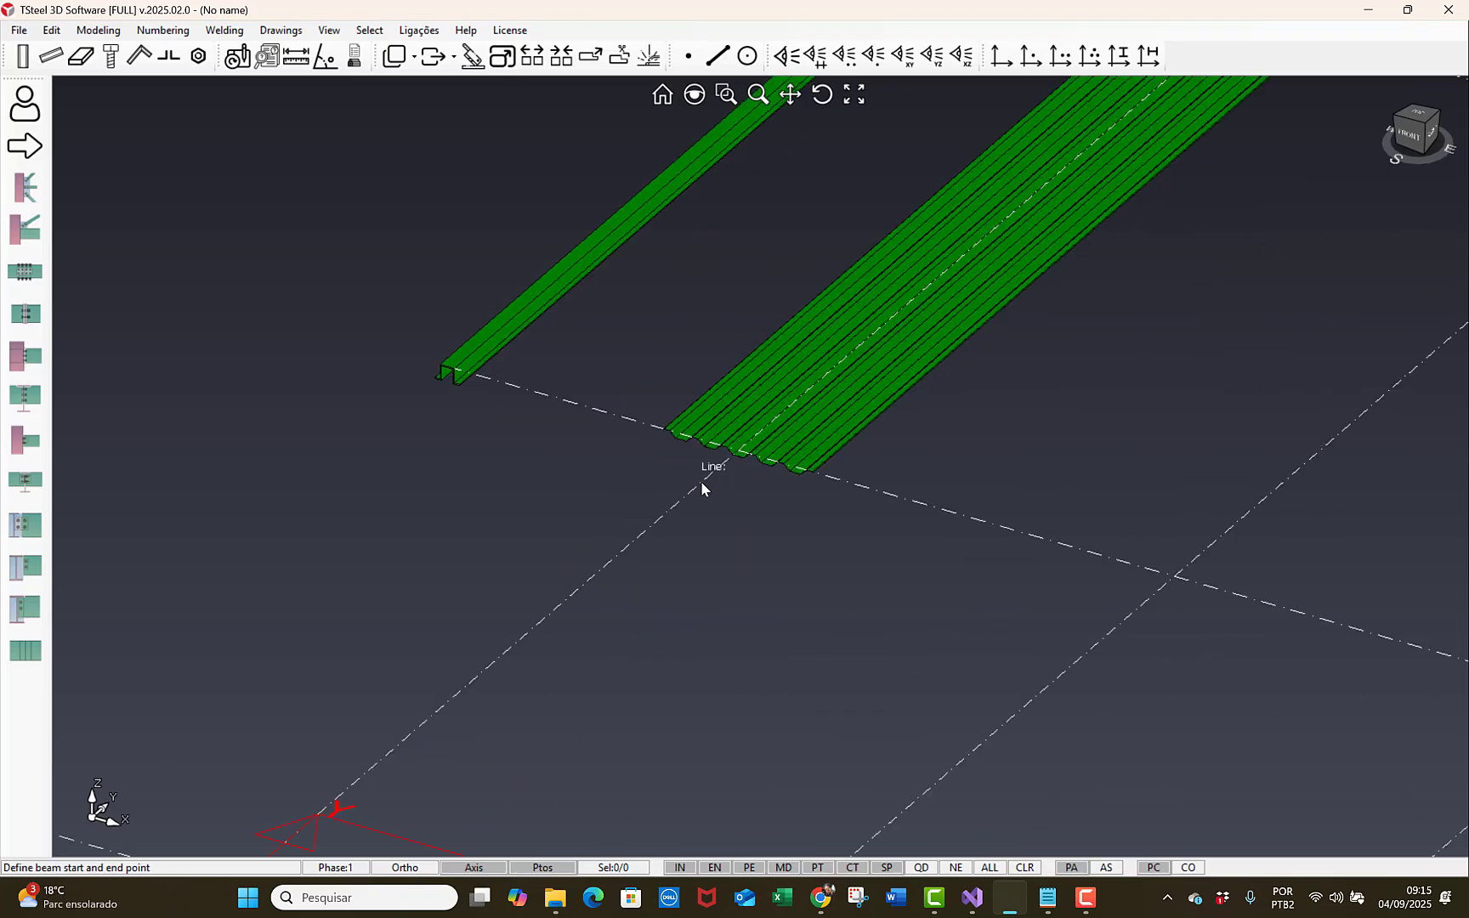
scroll(705, 481, up, 3)
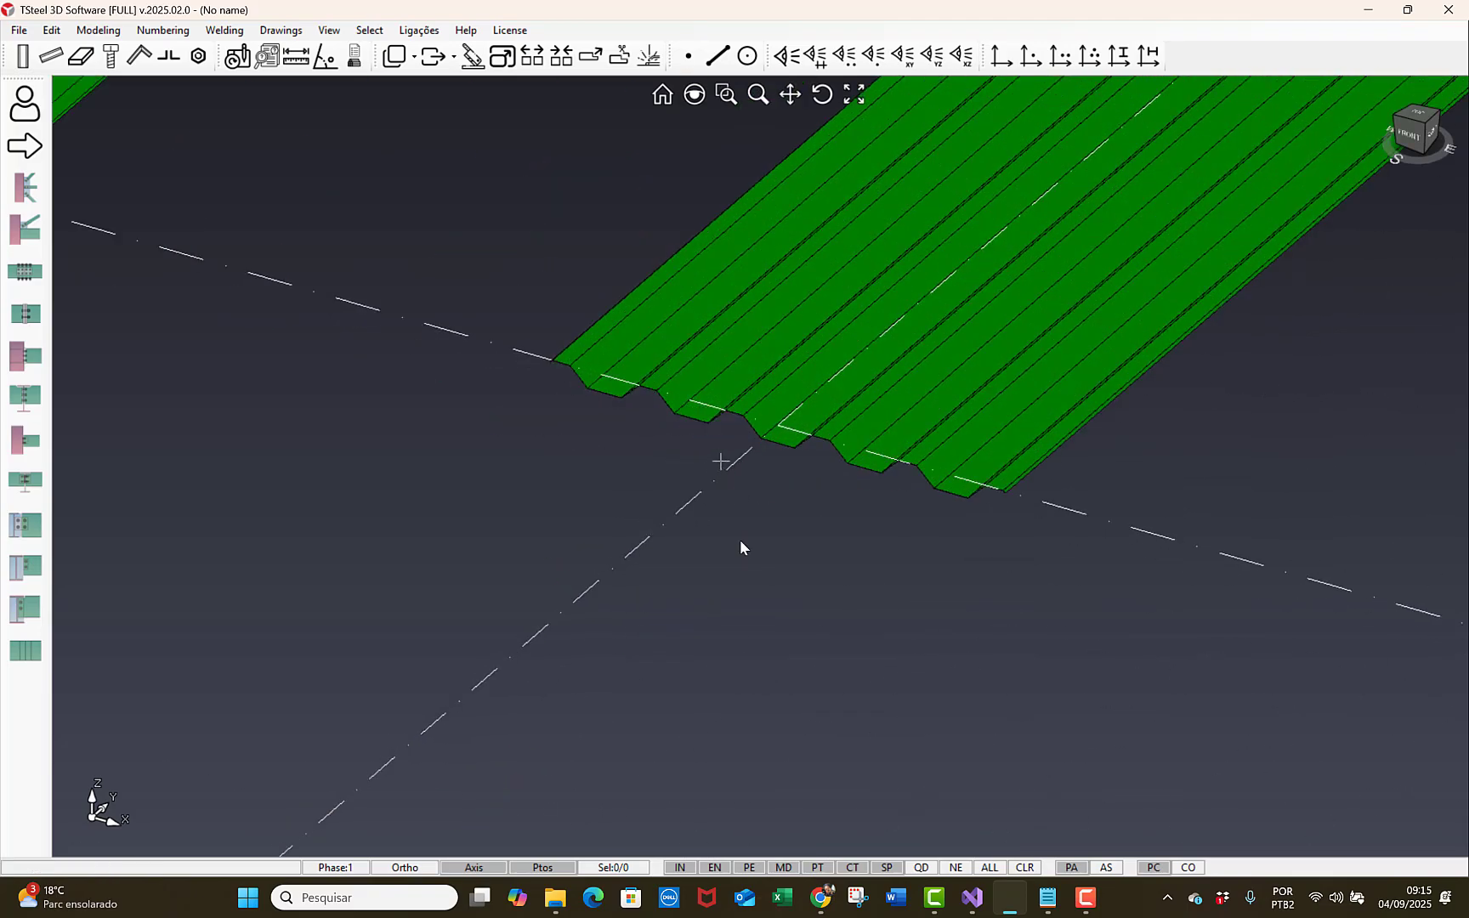
- Set the TELHA0.45 beam's depth position to Front and its plane position to Right, apply the modification and close its properties
click(832, 427)
double_click(831, 432)
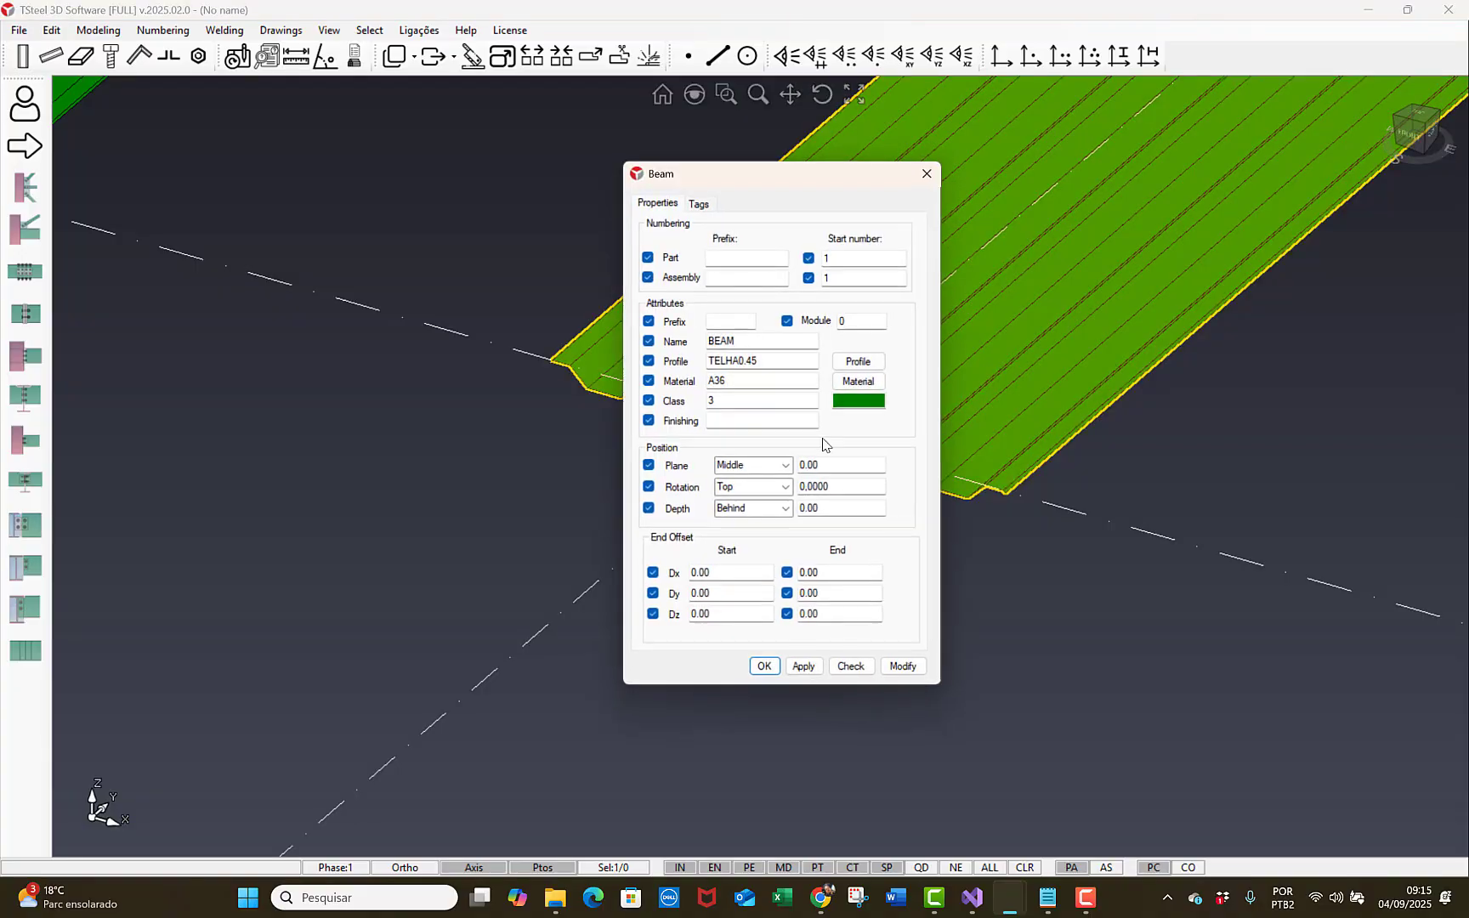
drag(835, 176, 378, 164)
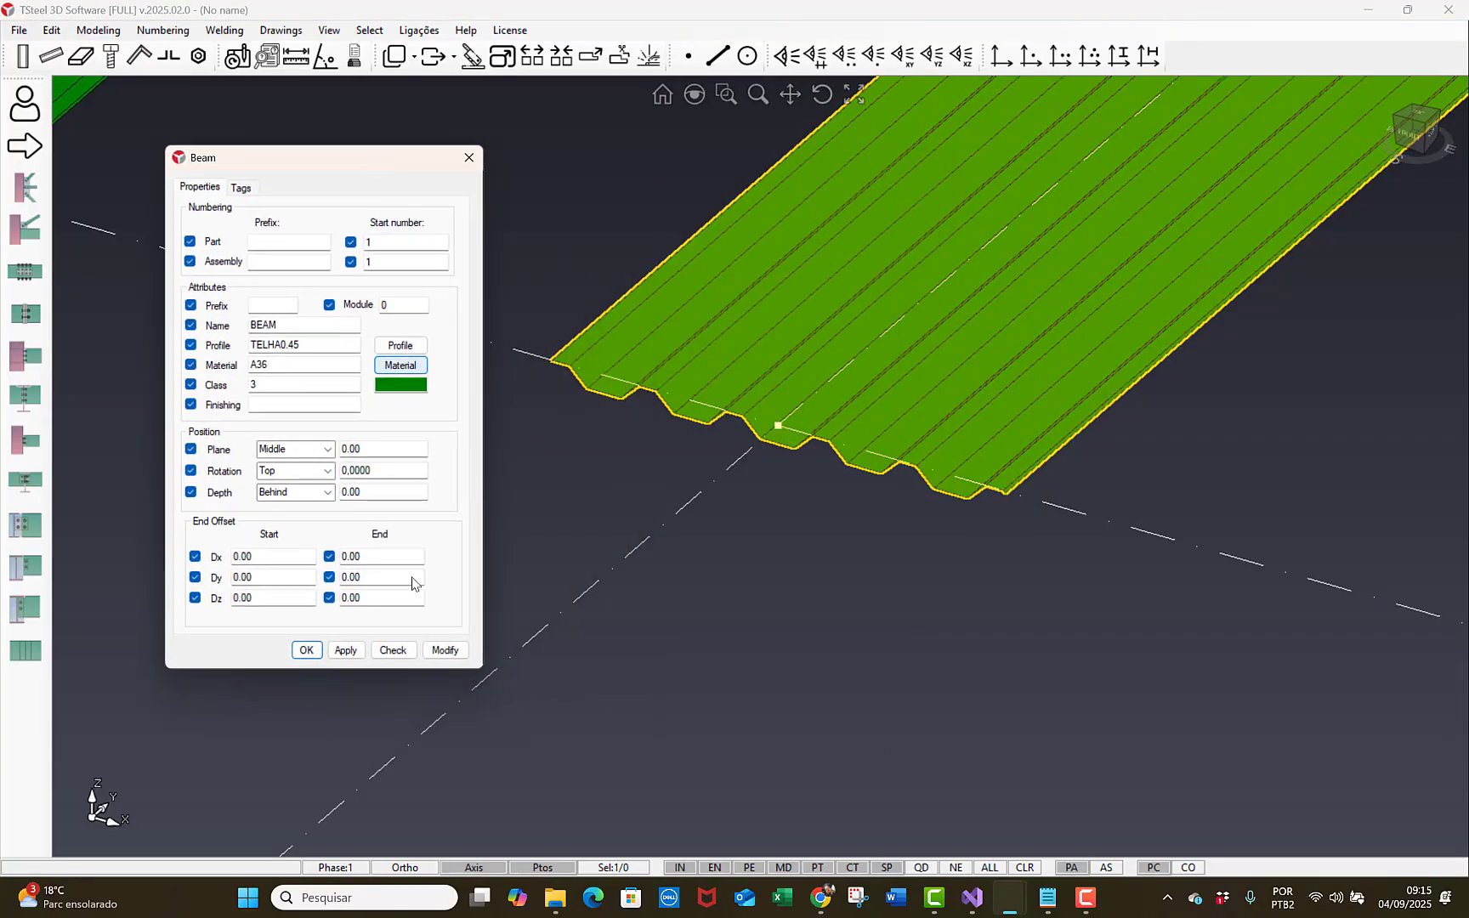
click(328, 493)
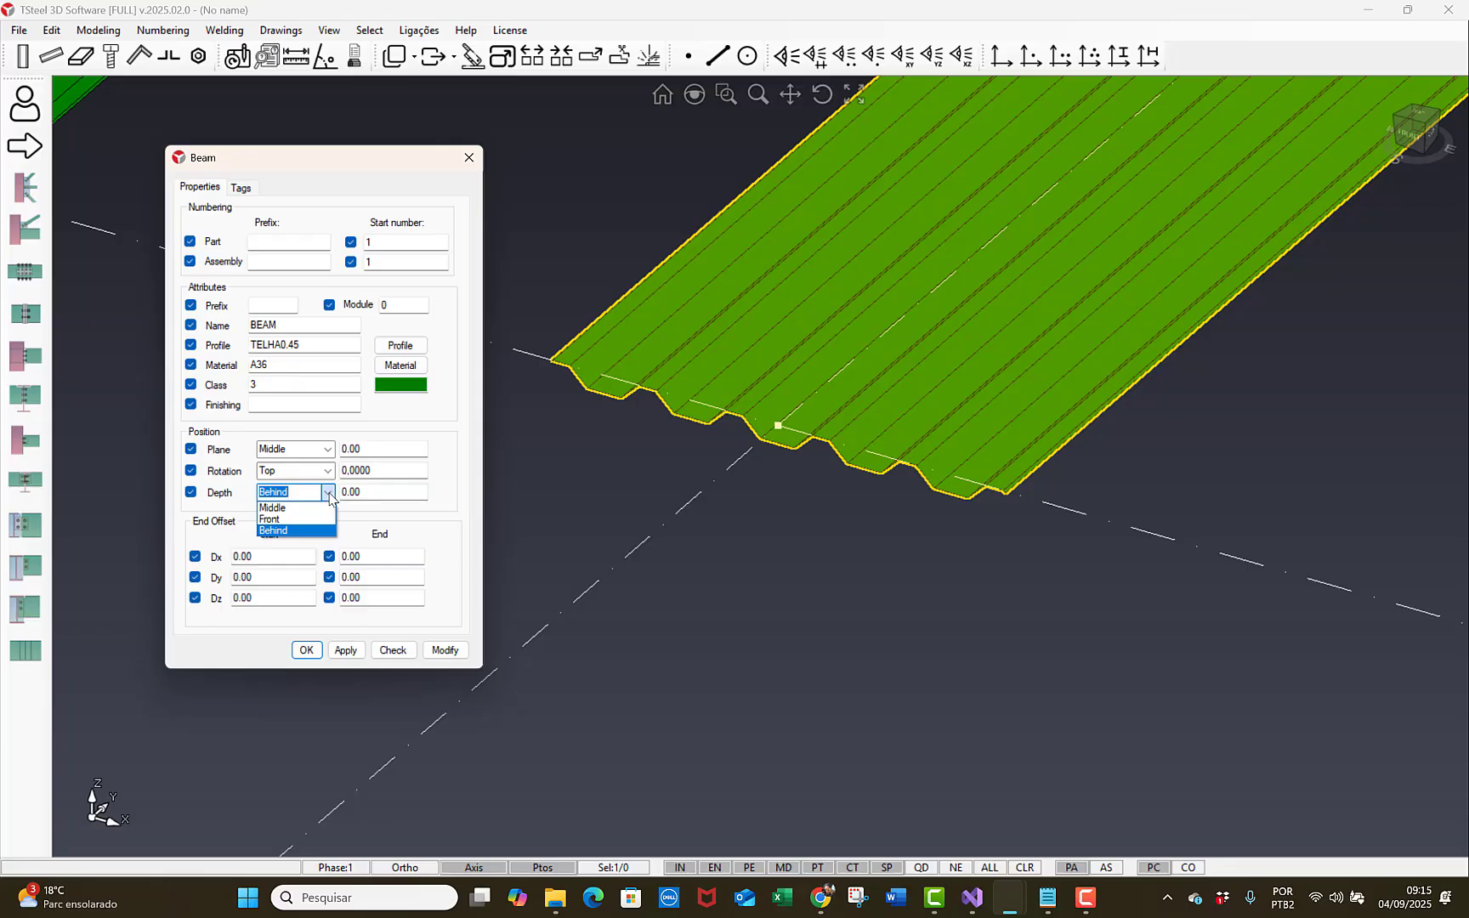
click(311, 519)
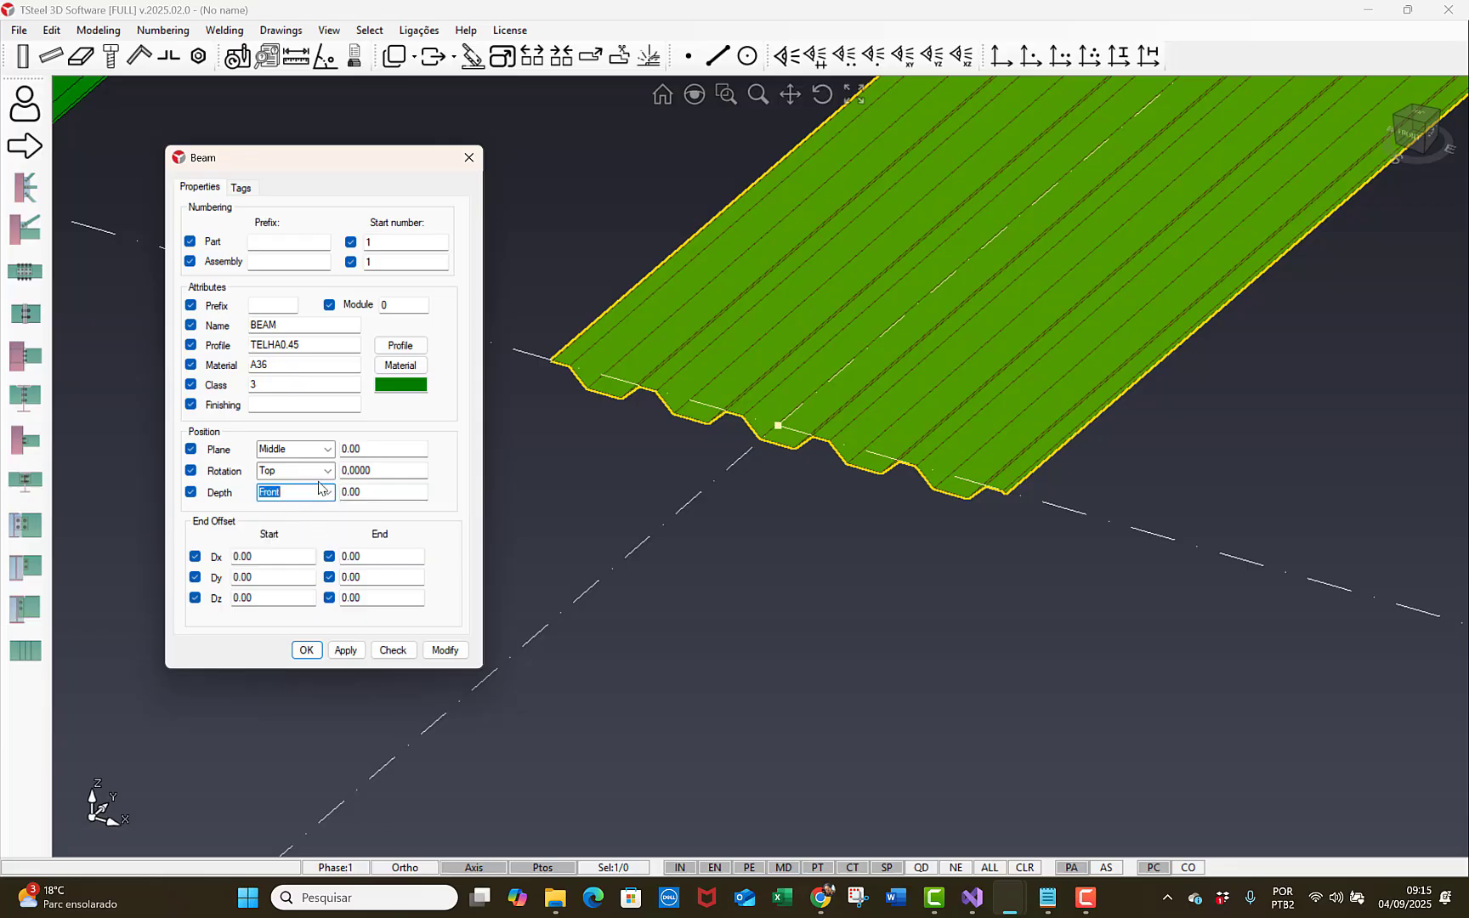
click(329, 454)
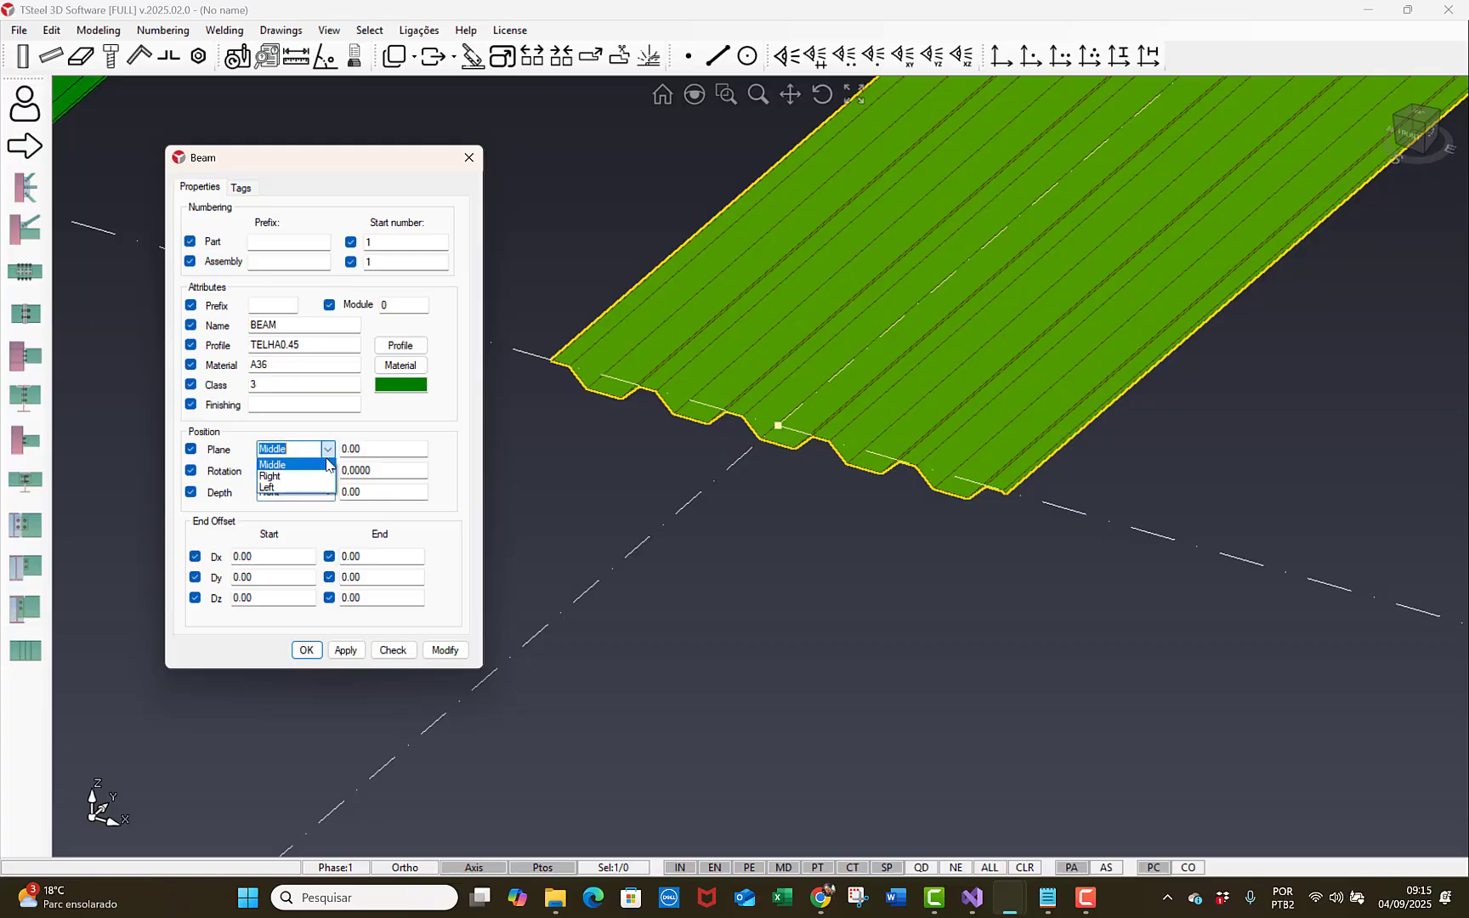
click(323, 481)
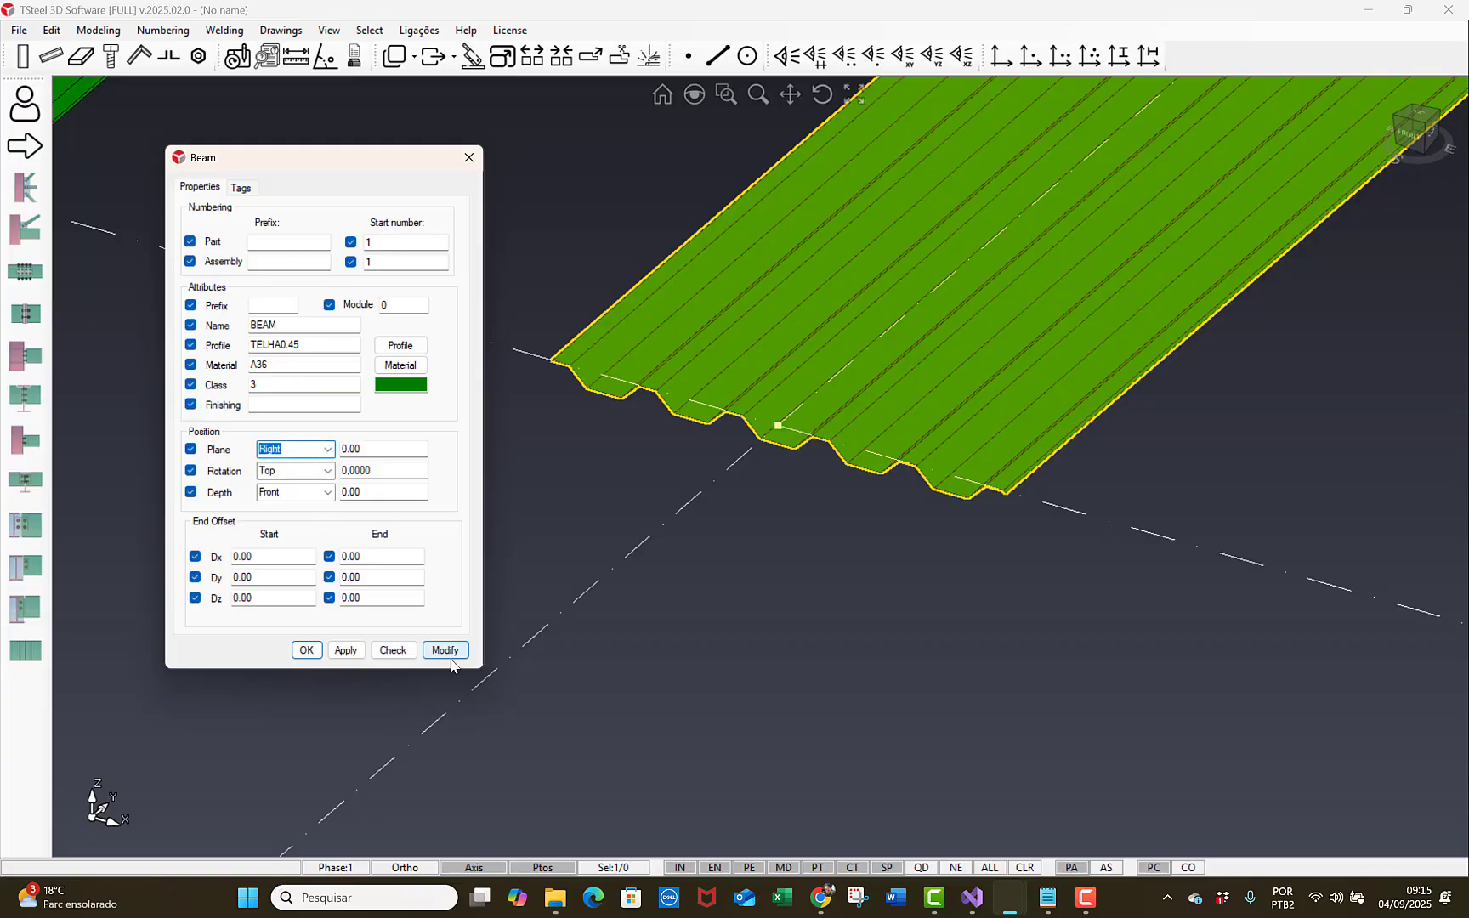
click(453, 651)
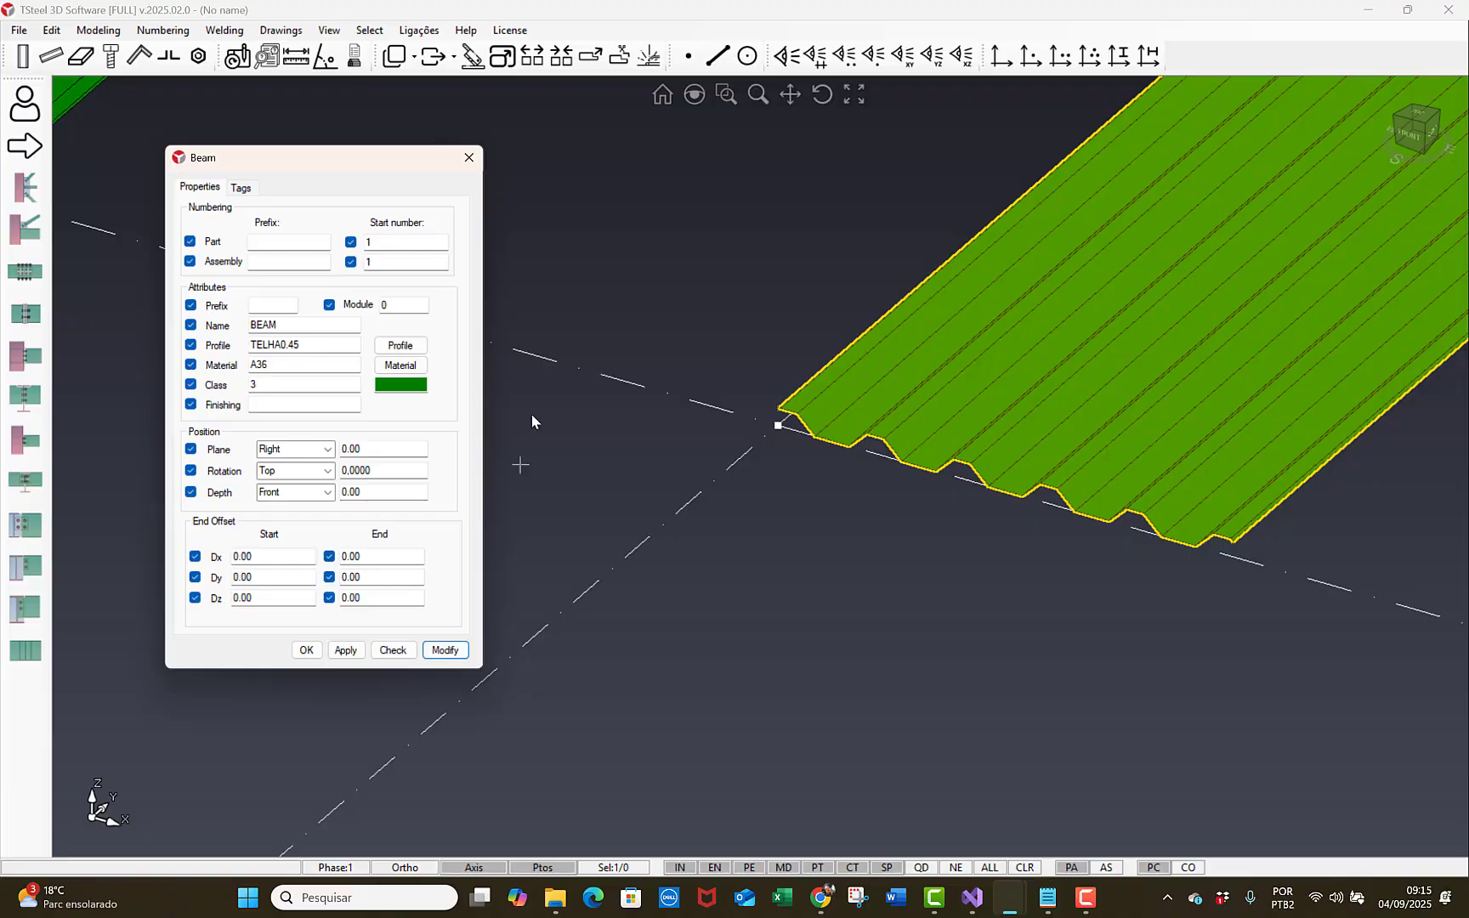
click(468, 157)
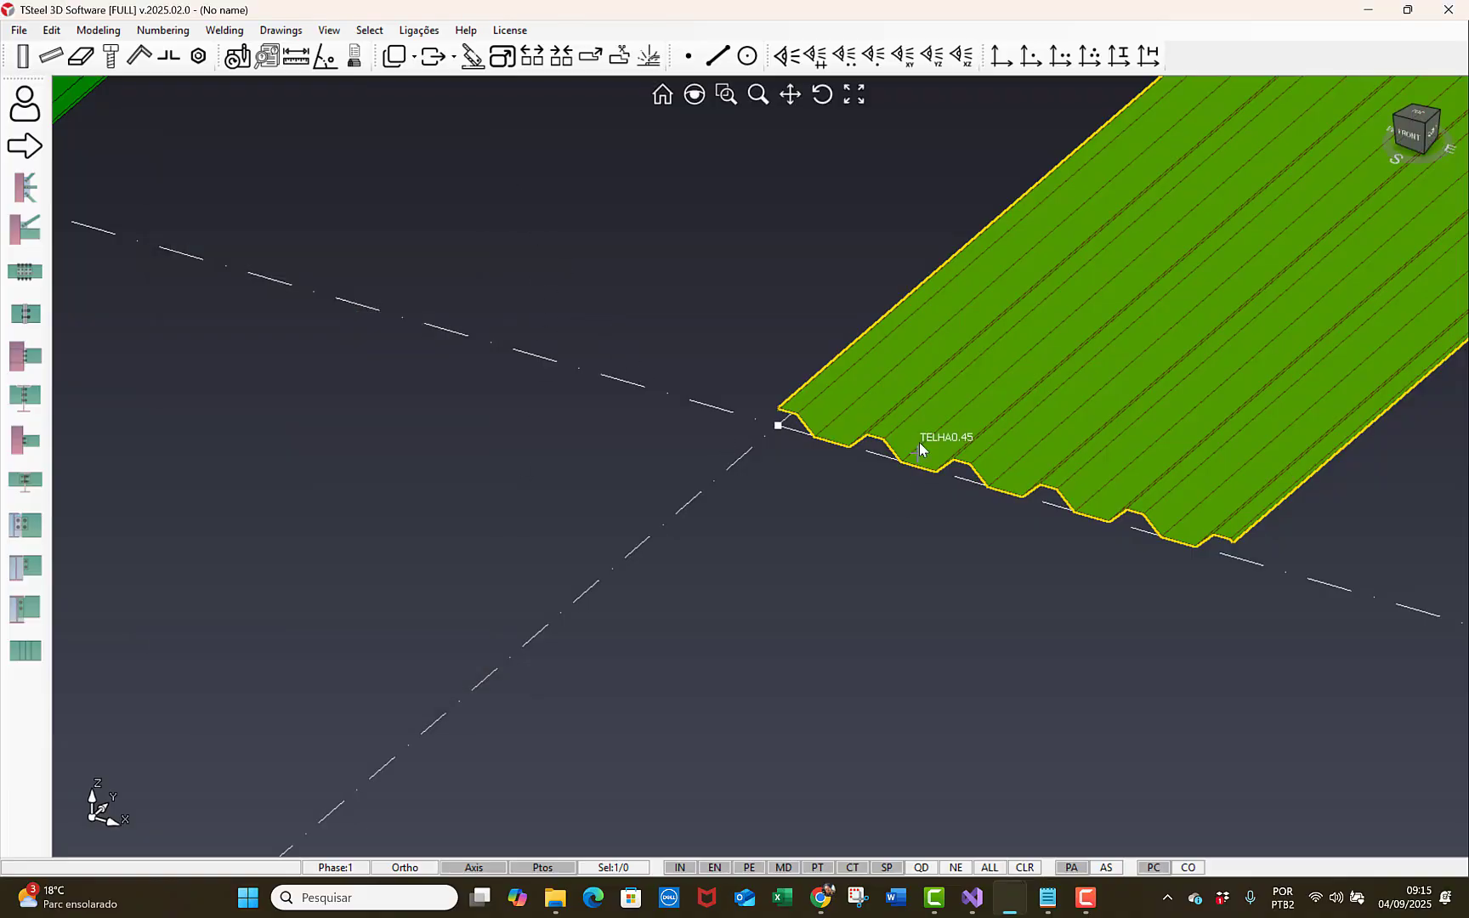
- Make 10 linear copies of the TELHA0.45 sheet with a Dx spacing of 980
click(416, 59)
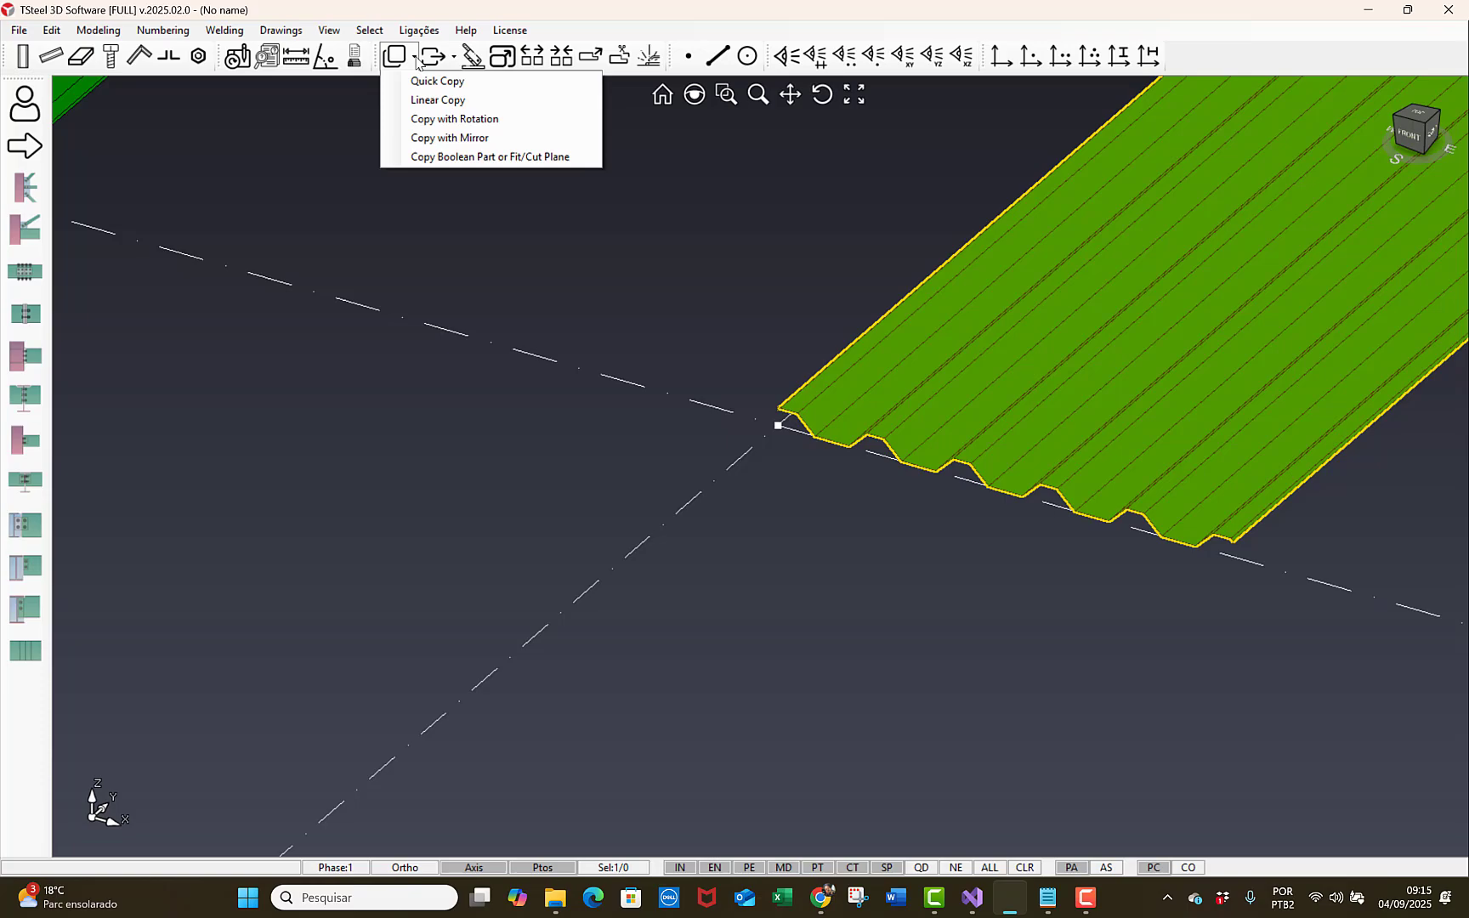
click(421, 100)
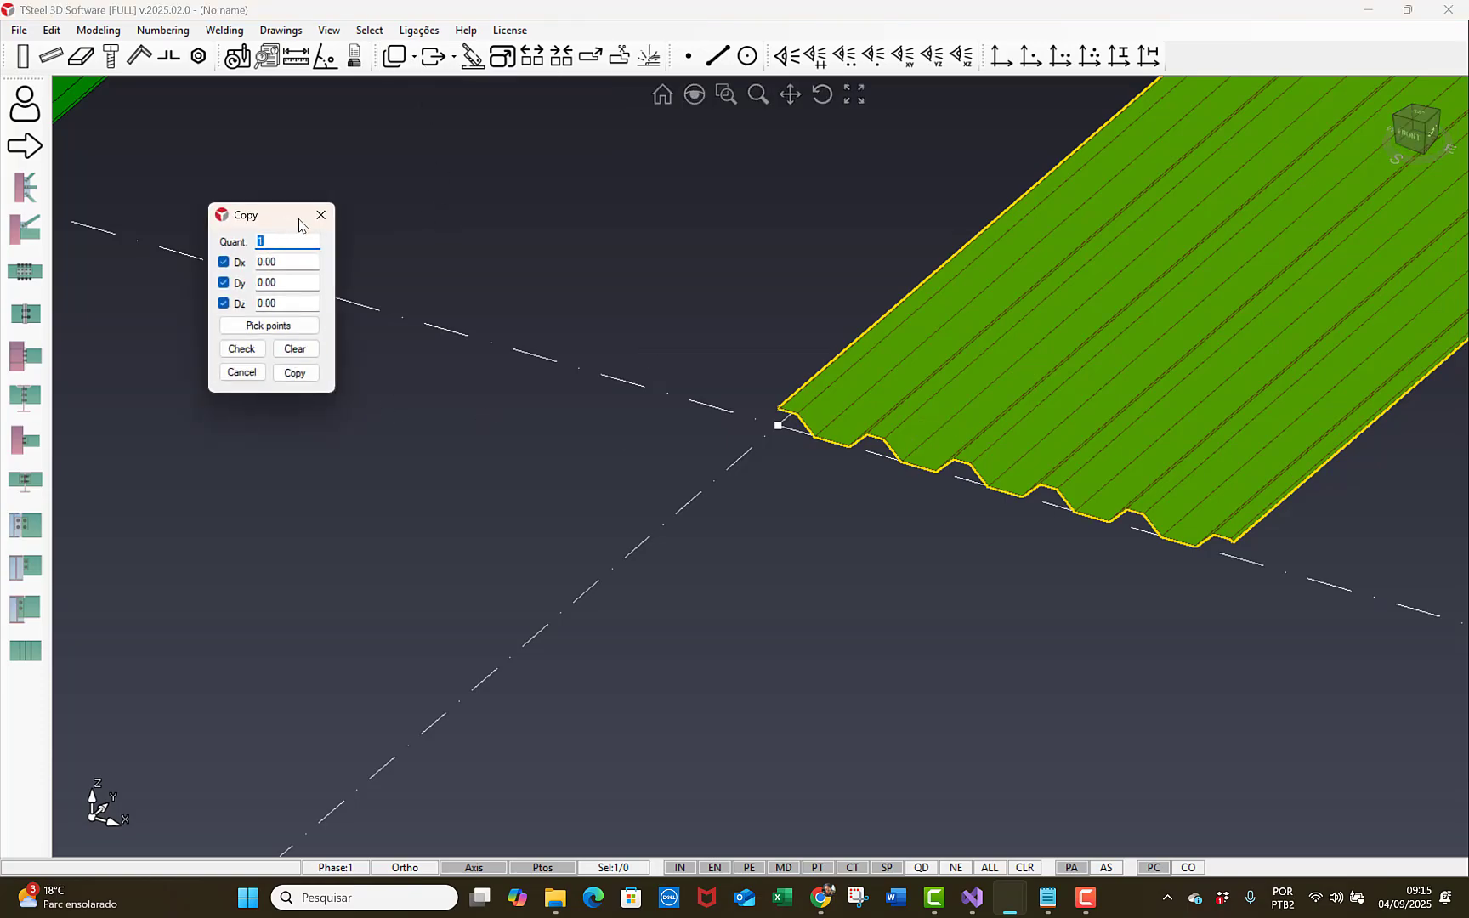
text(10)
double_click(282, 262)
text(980)
click(298, 375)
click(643, 324)
scroll(403, 443, down, 3)
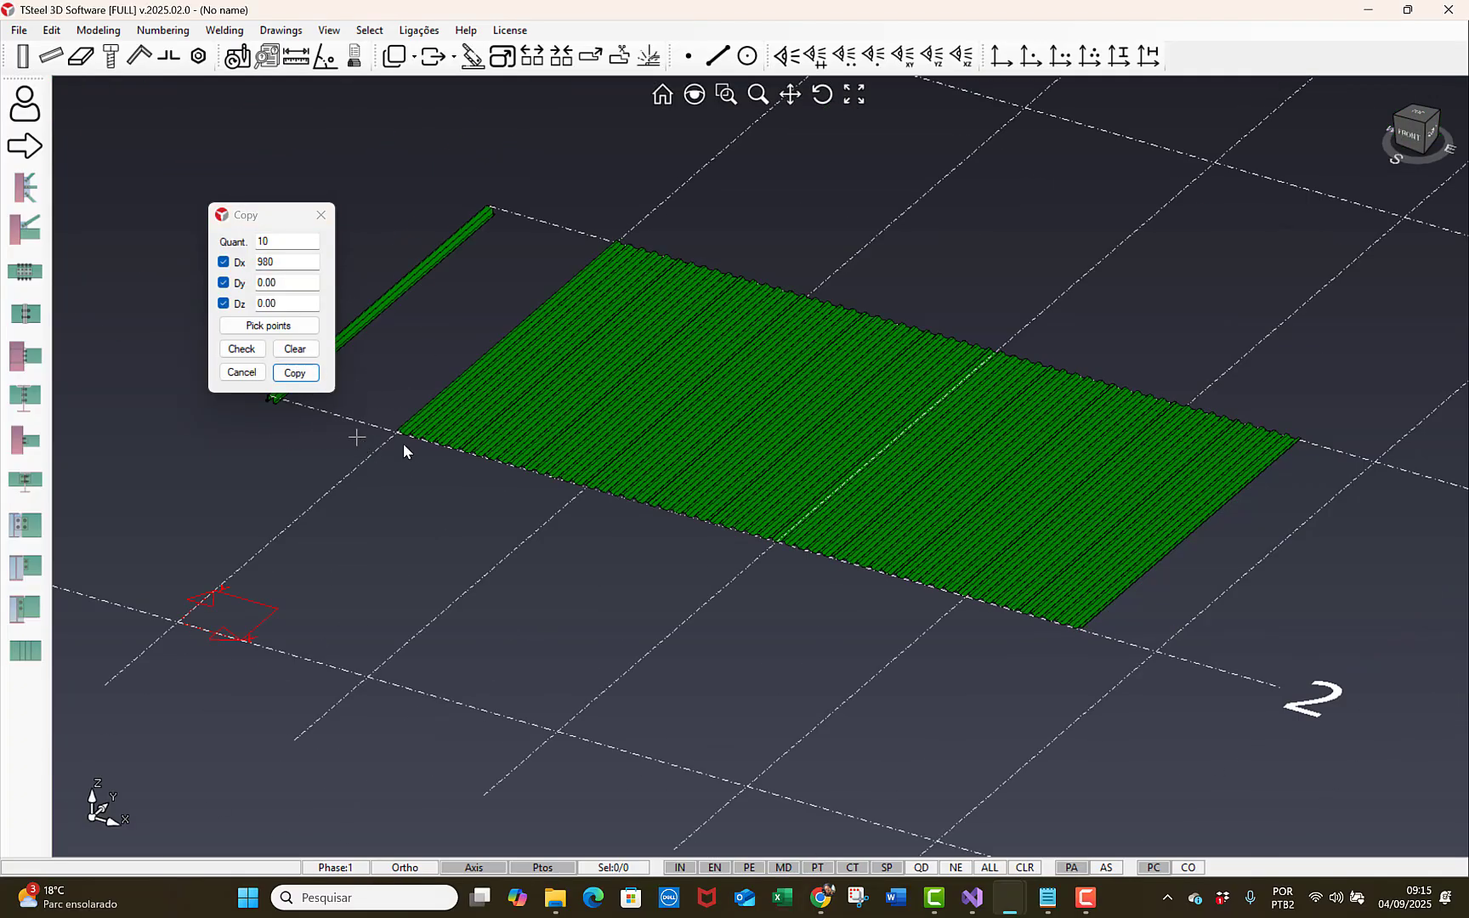
- Examine how the copied roof sheets overlap along their near edges, selecting individual sheets, then close the copy settings
scroll(400, 436, up, 3)
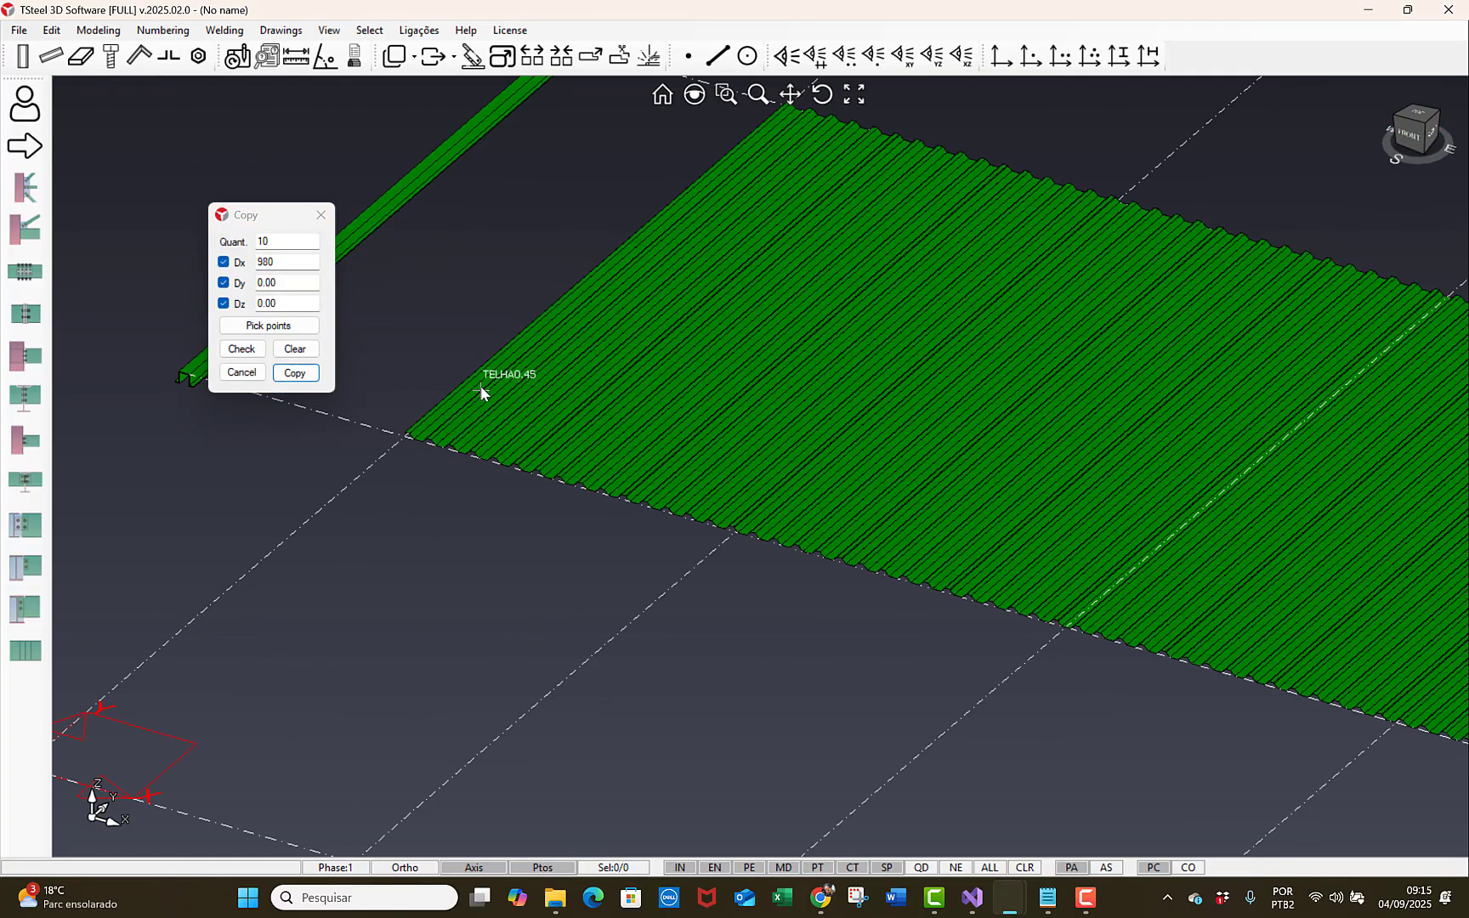
click(528, 398)
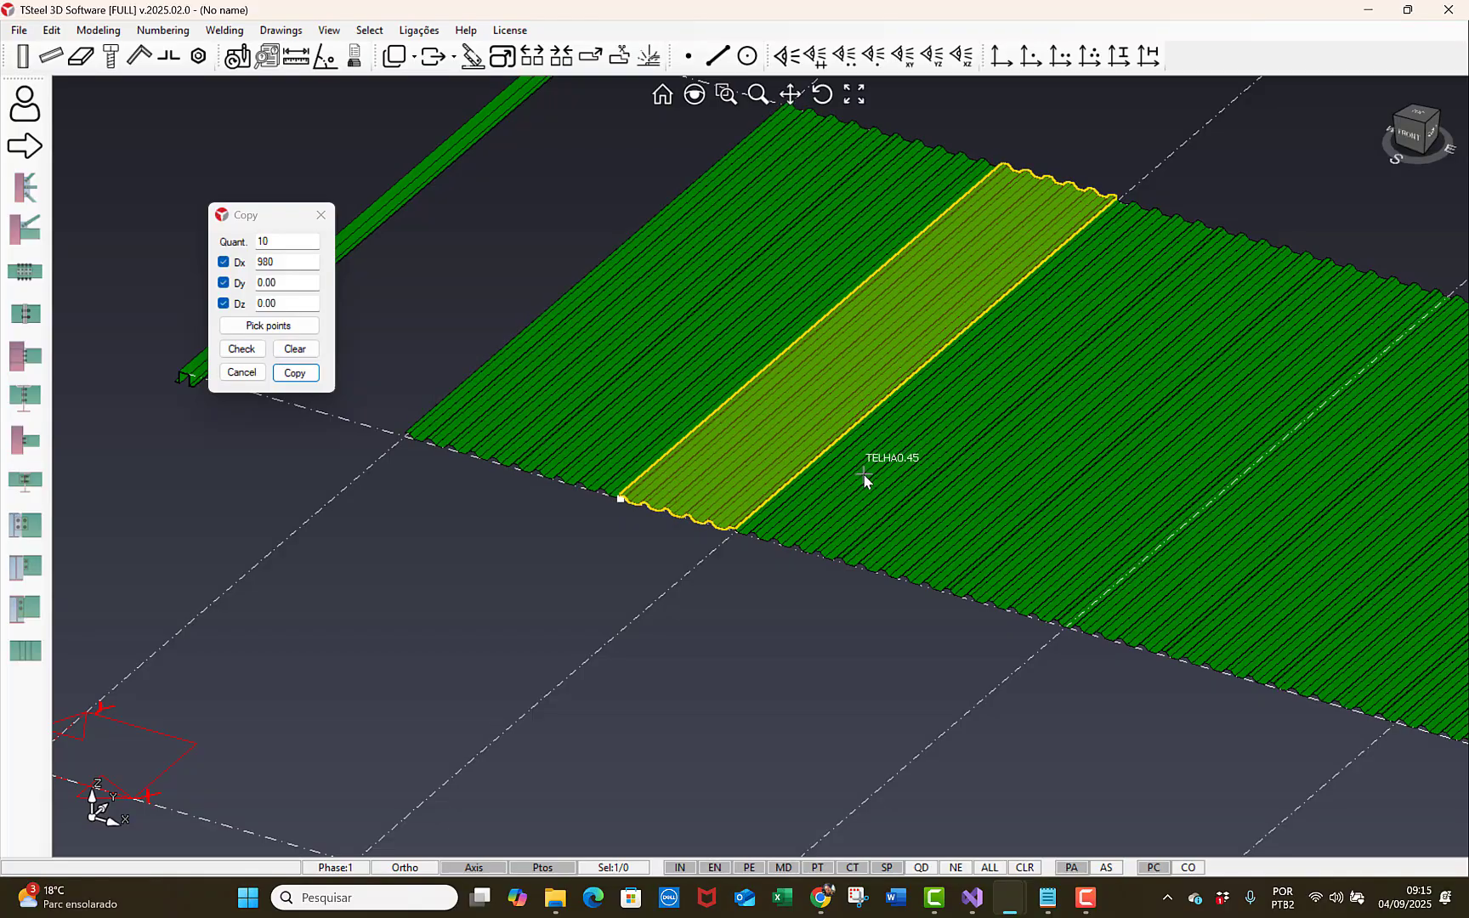
scroll(410, 437, up, 3)
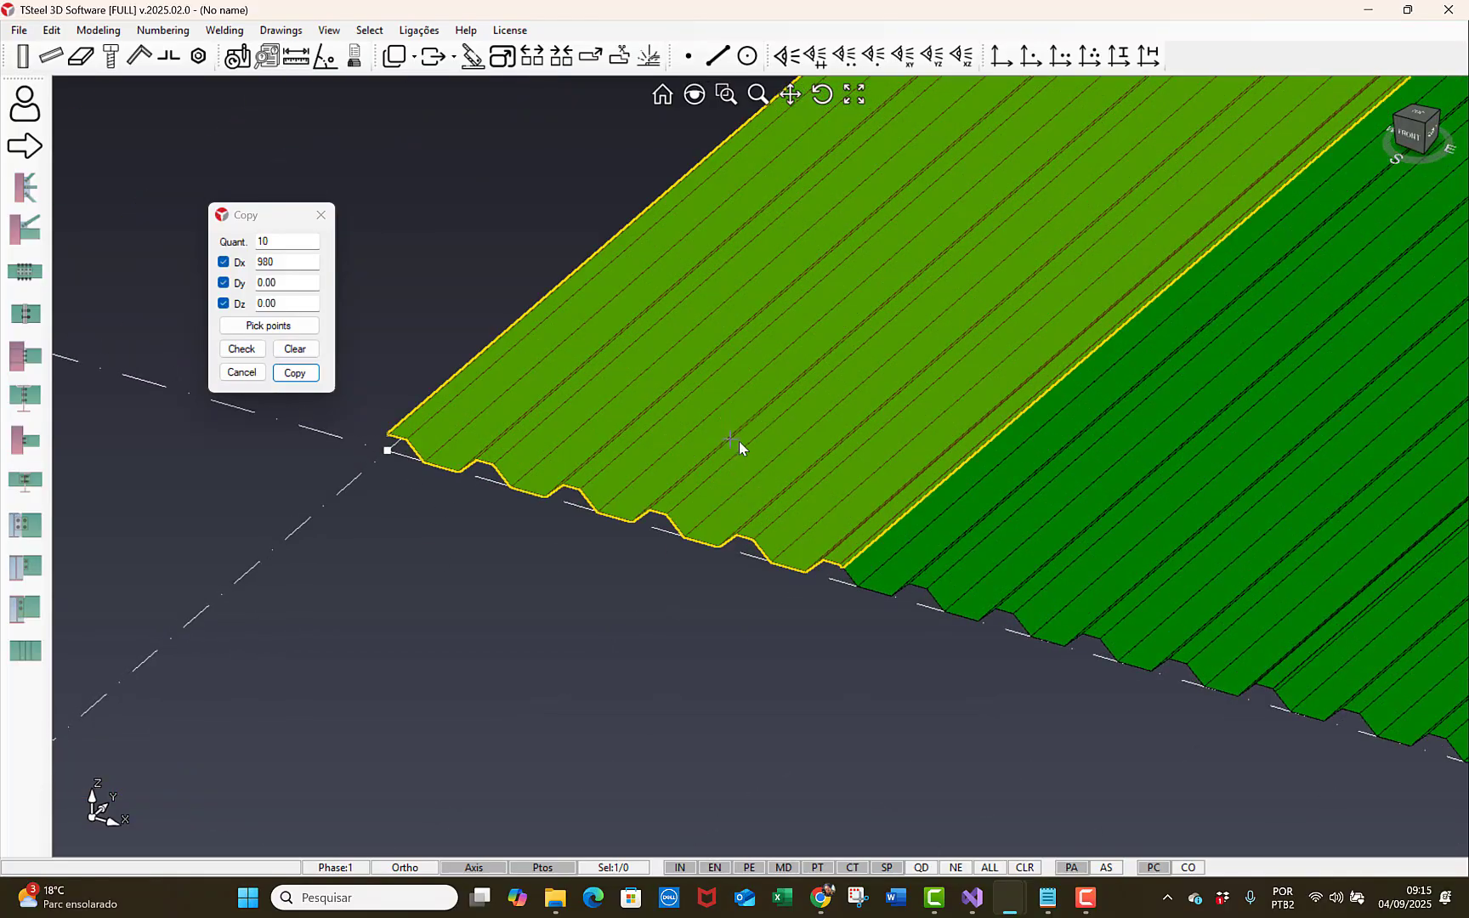
scroll(804, 578, up, 1)
scroll(803, 589, up, 2)
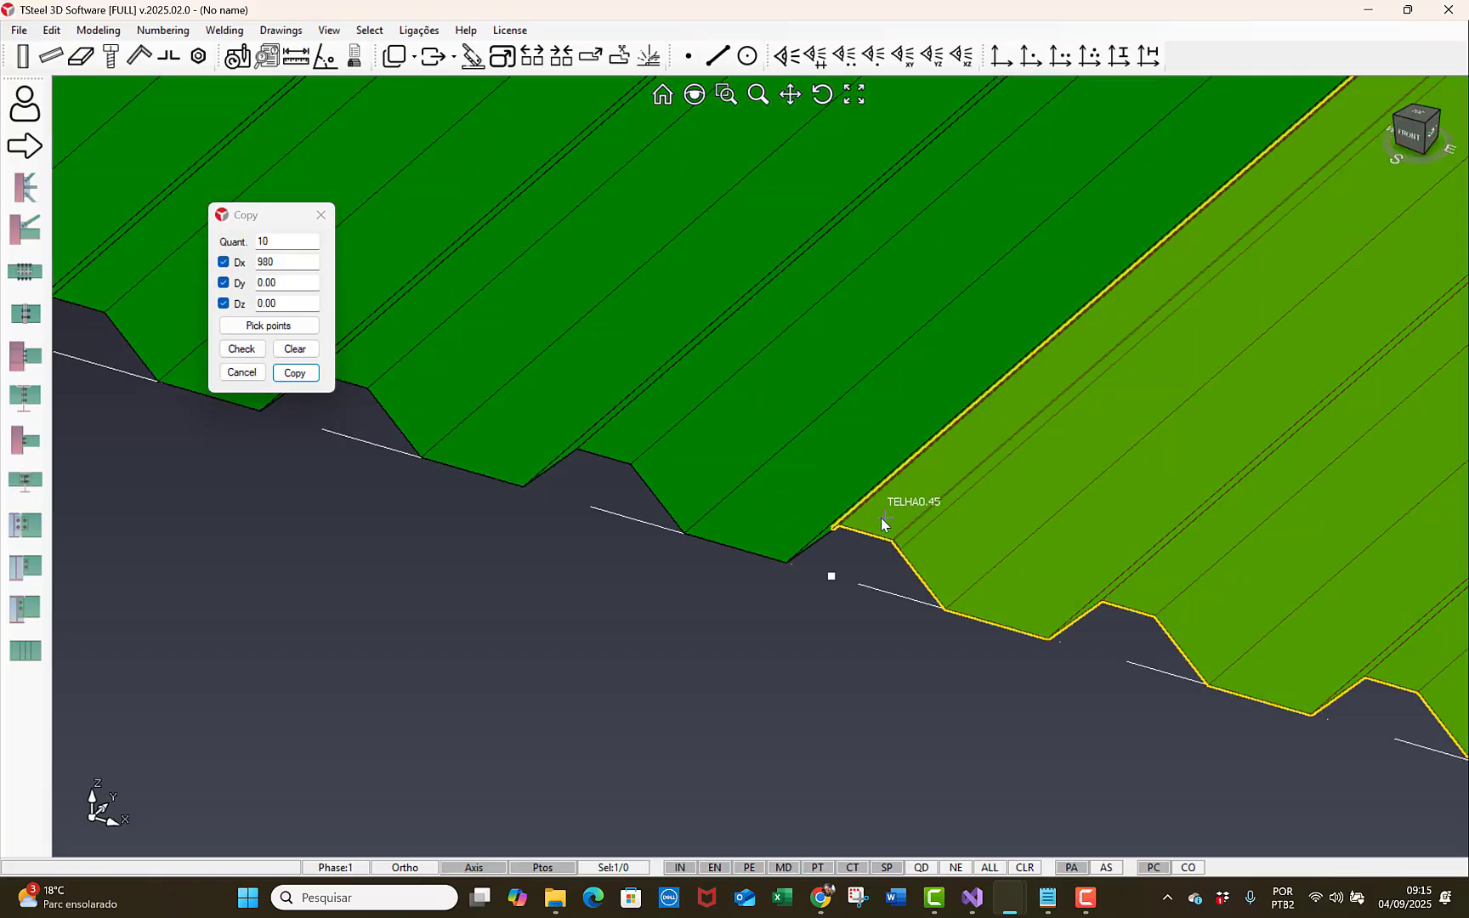
scroll(847, 579, down, 6)
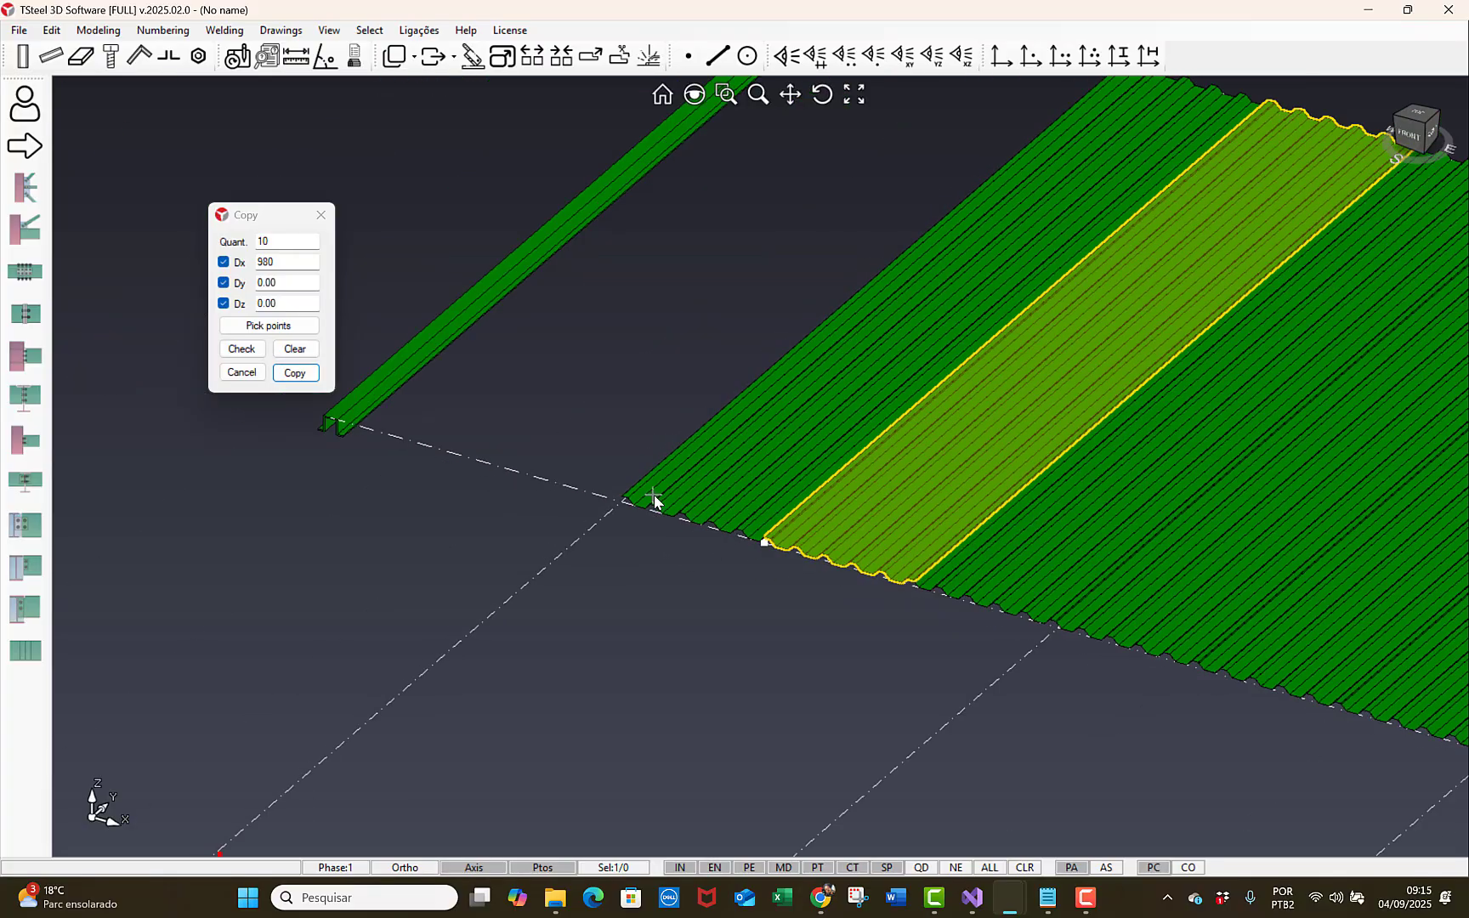
scroll(626, 502, down, 2)
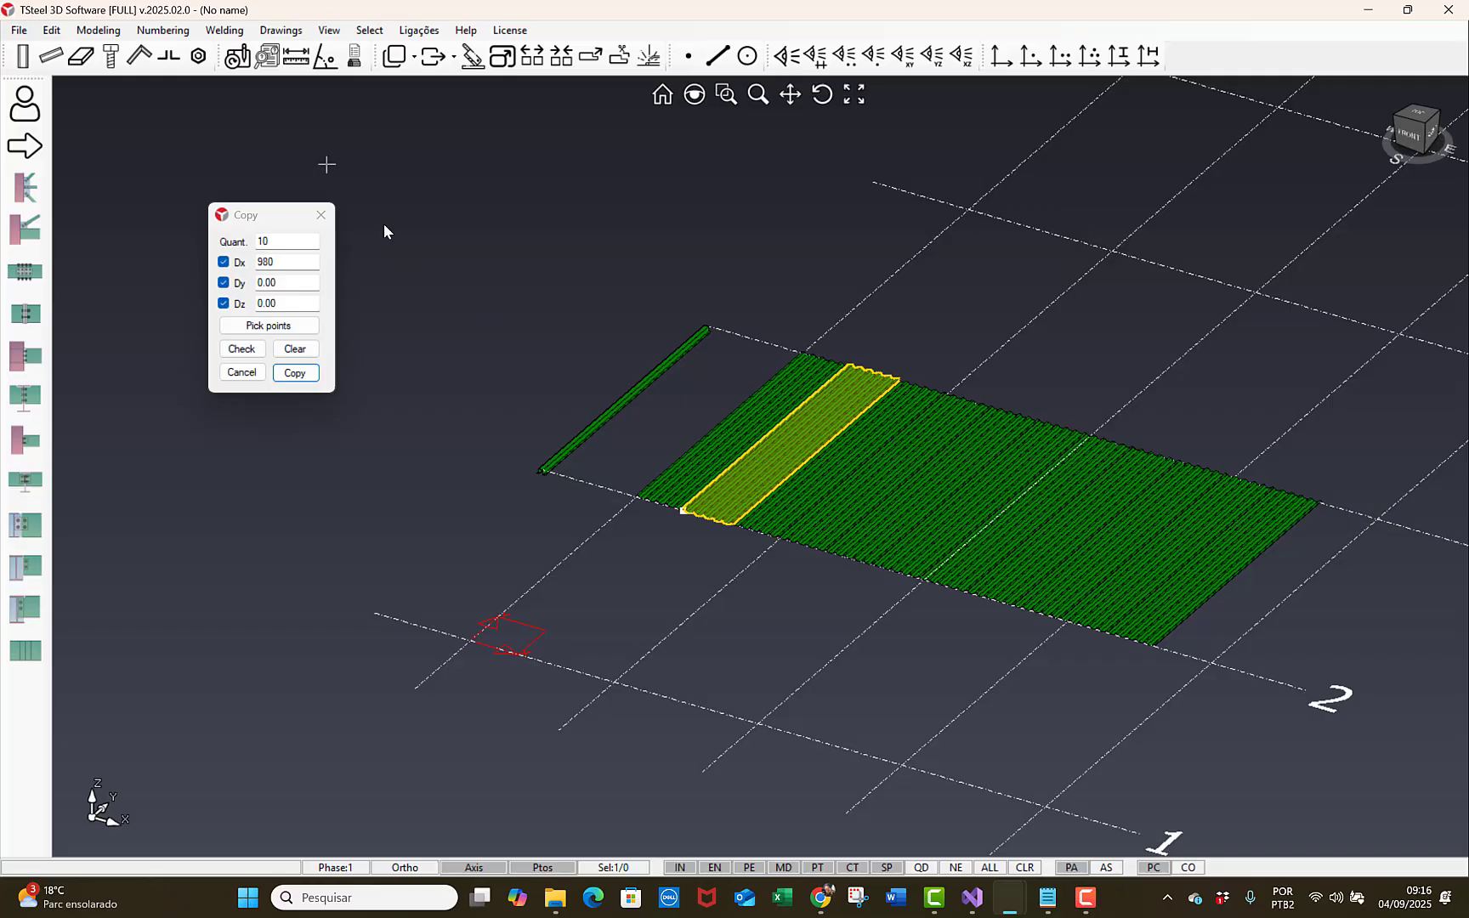
click(321, 214)
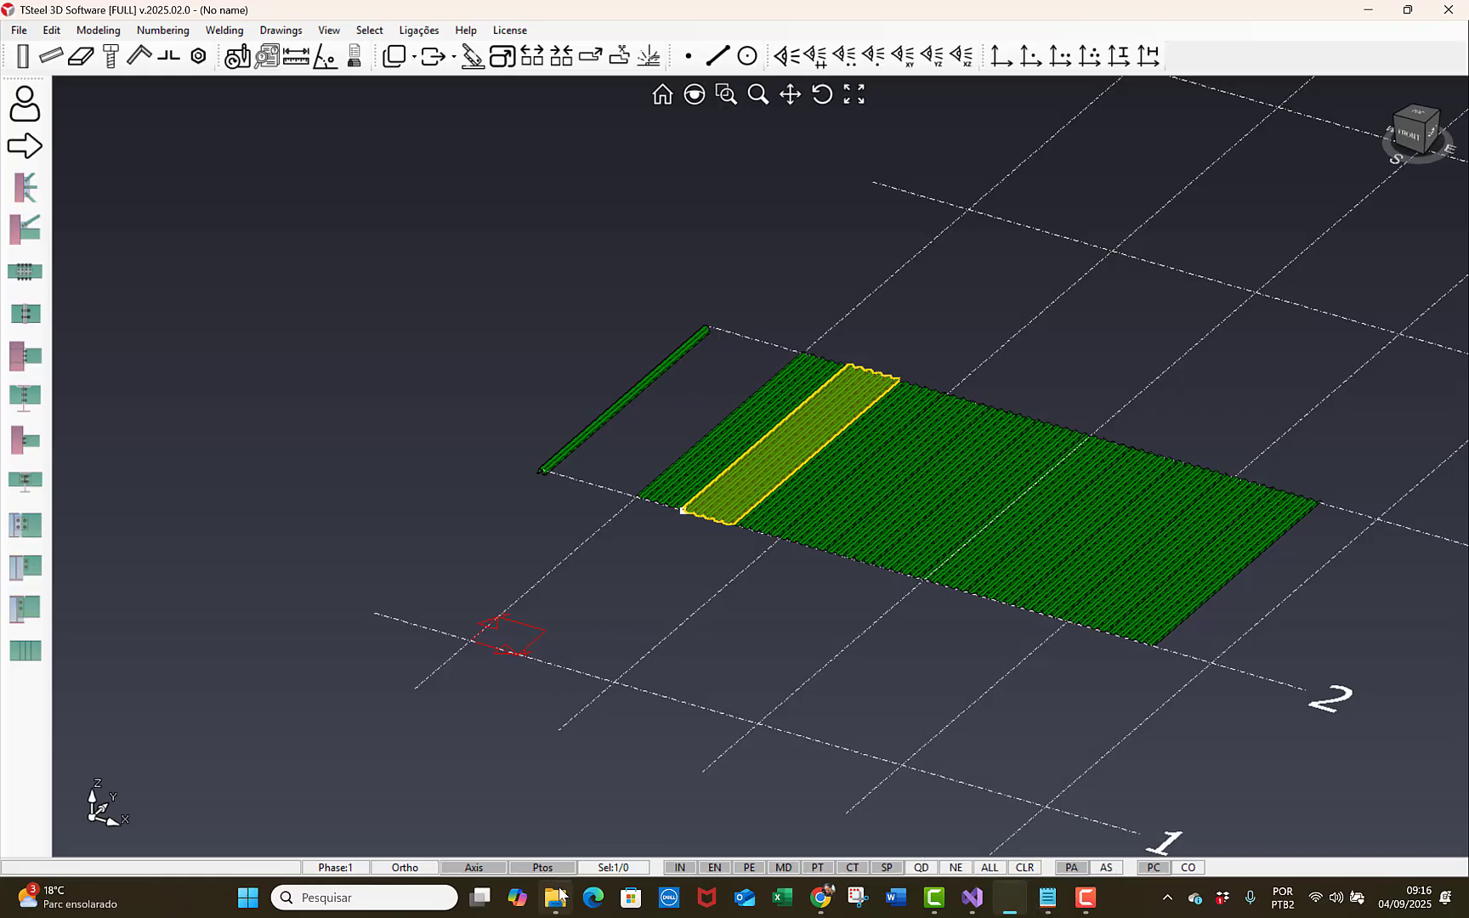
- Open IDUPLO.prof from the Profiles folder in Notepad, review its parameters and contour definitions, then return to TSteel 3D
click(558, 791)
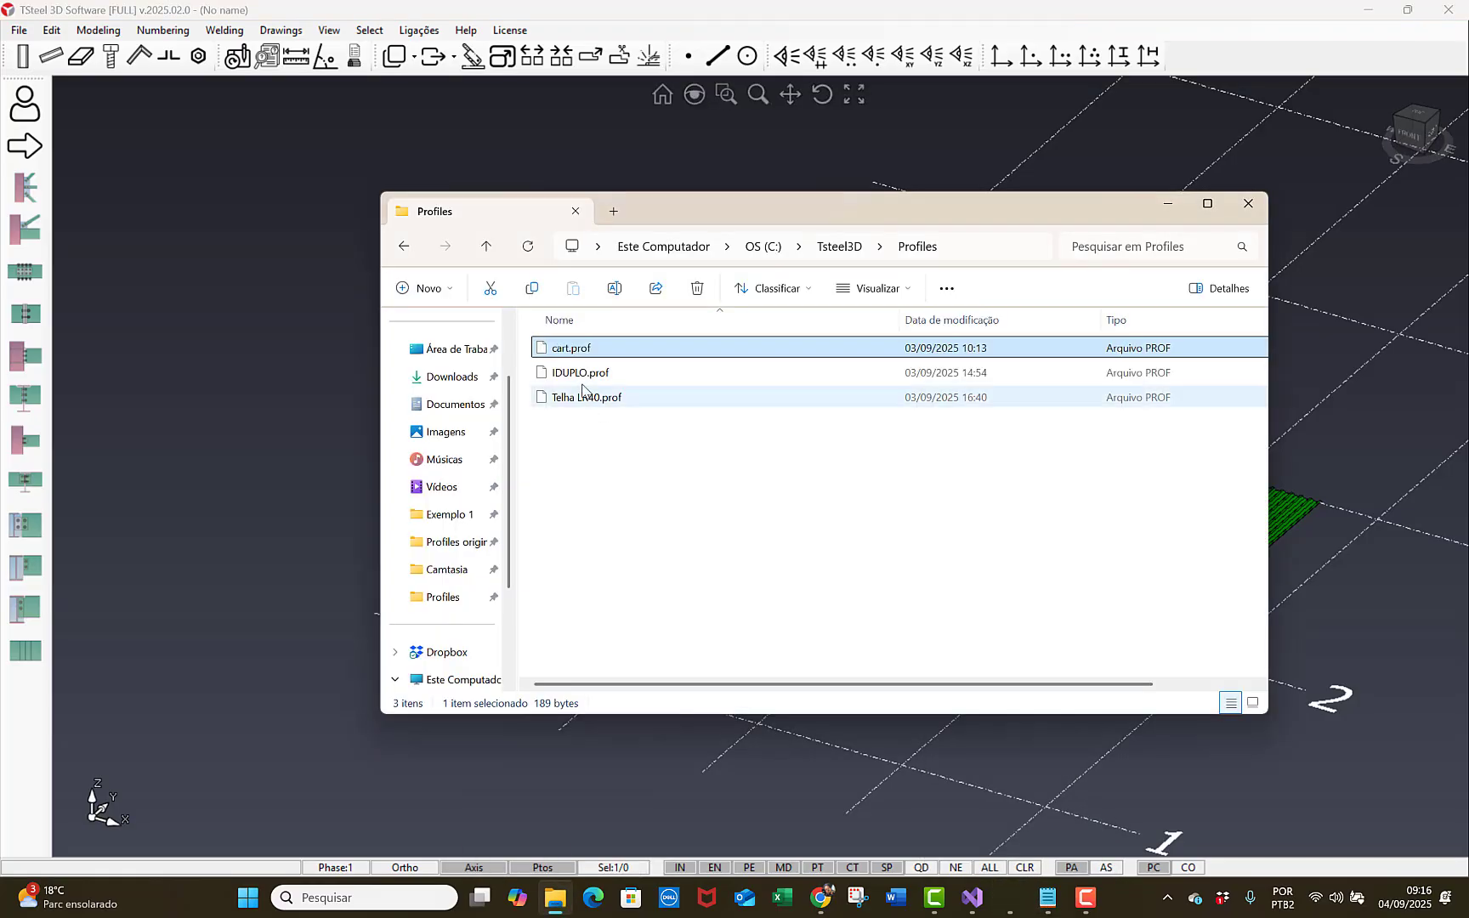
click(582, 379)
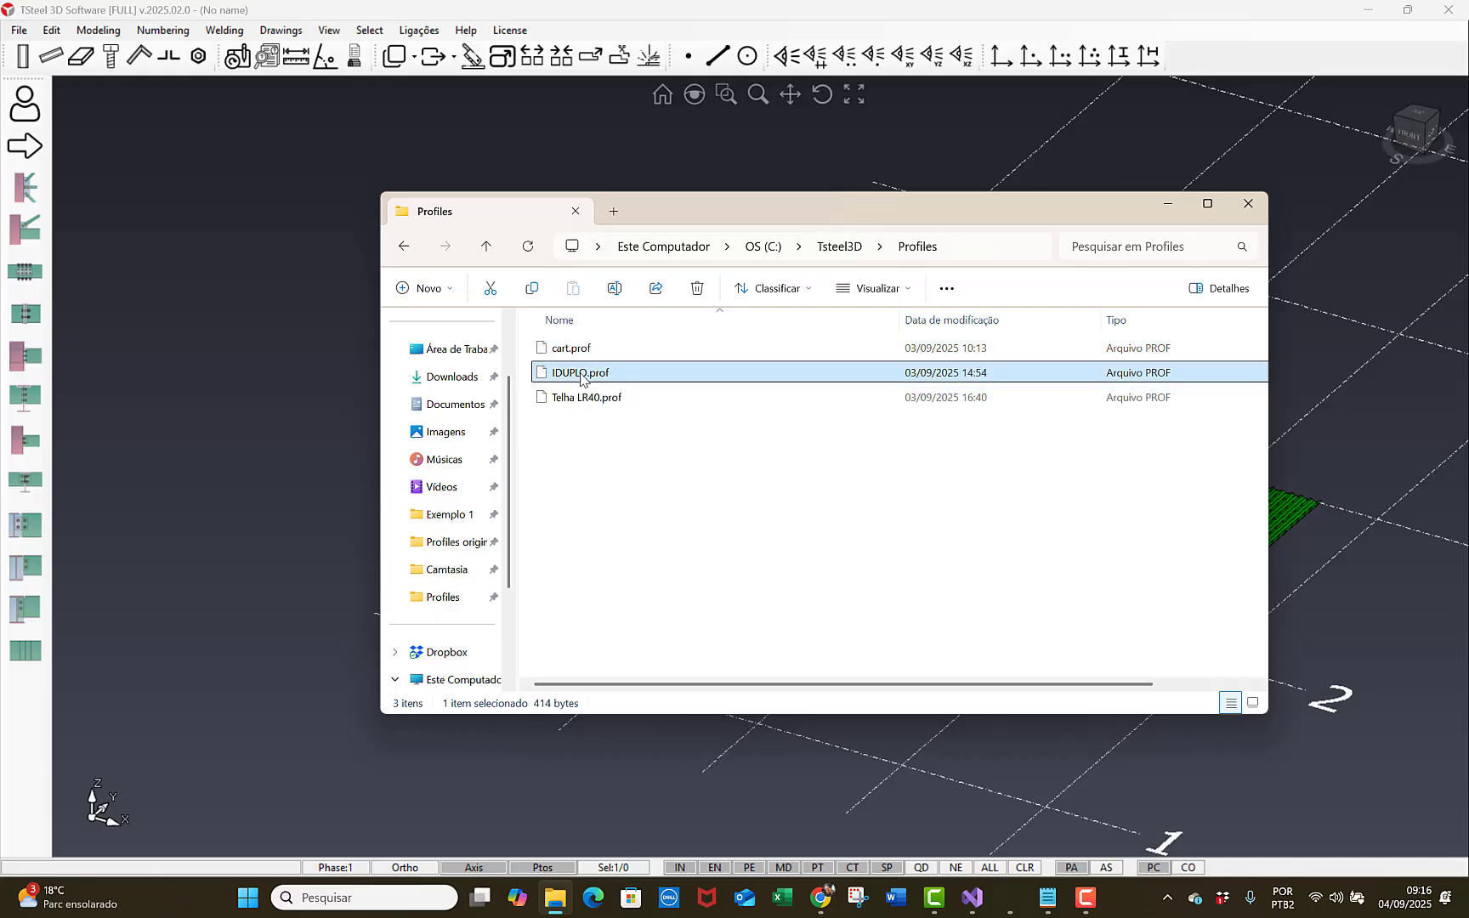
double_click(582, 375)
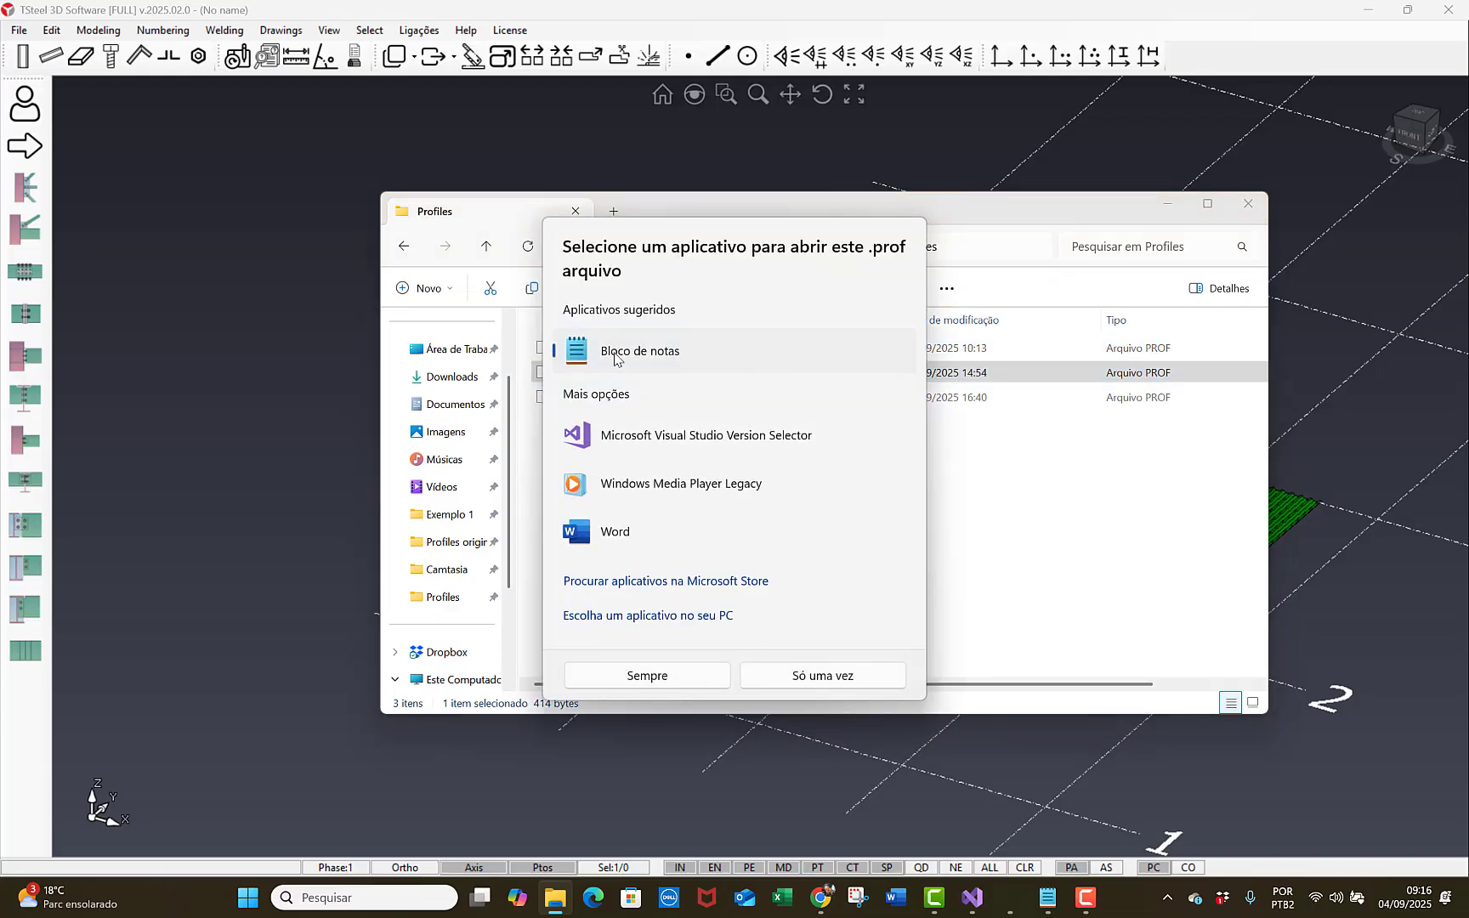
click(820, 678)
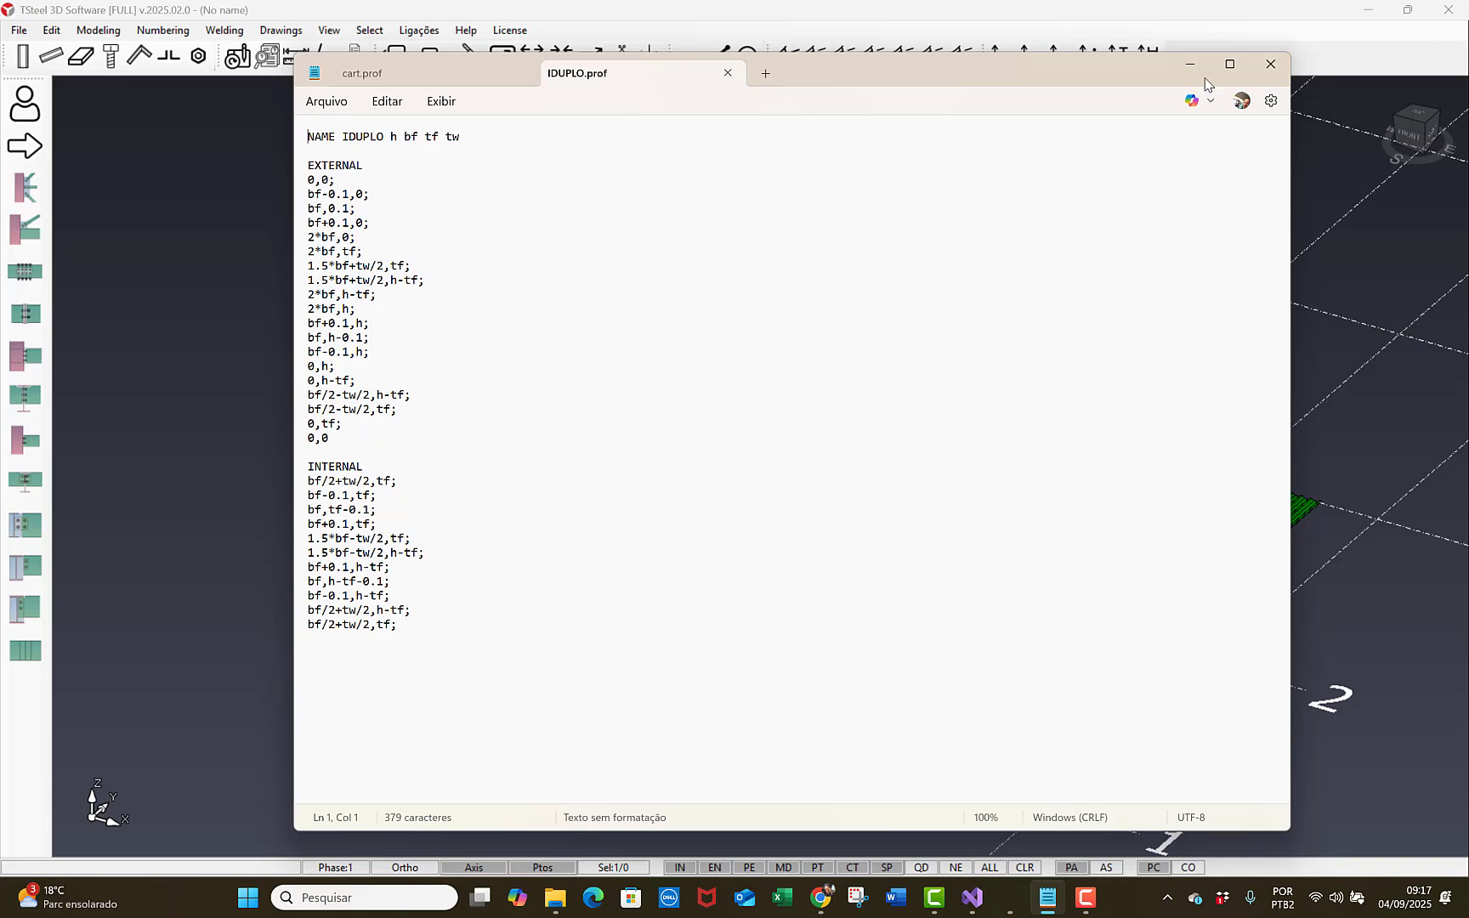
click(313, 17)
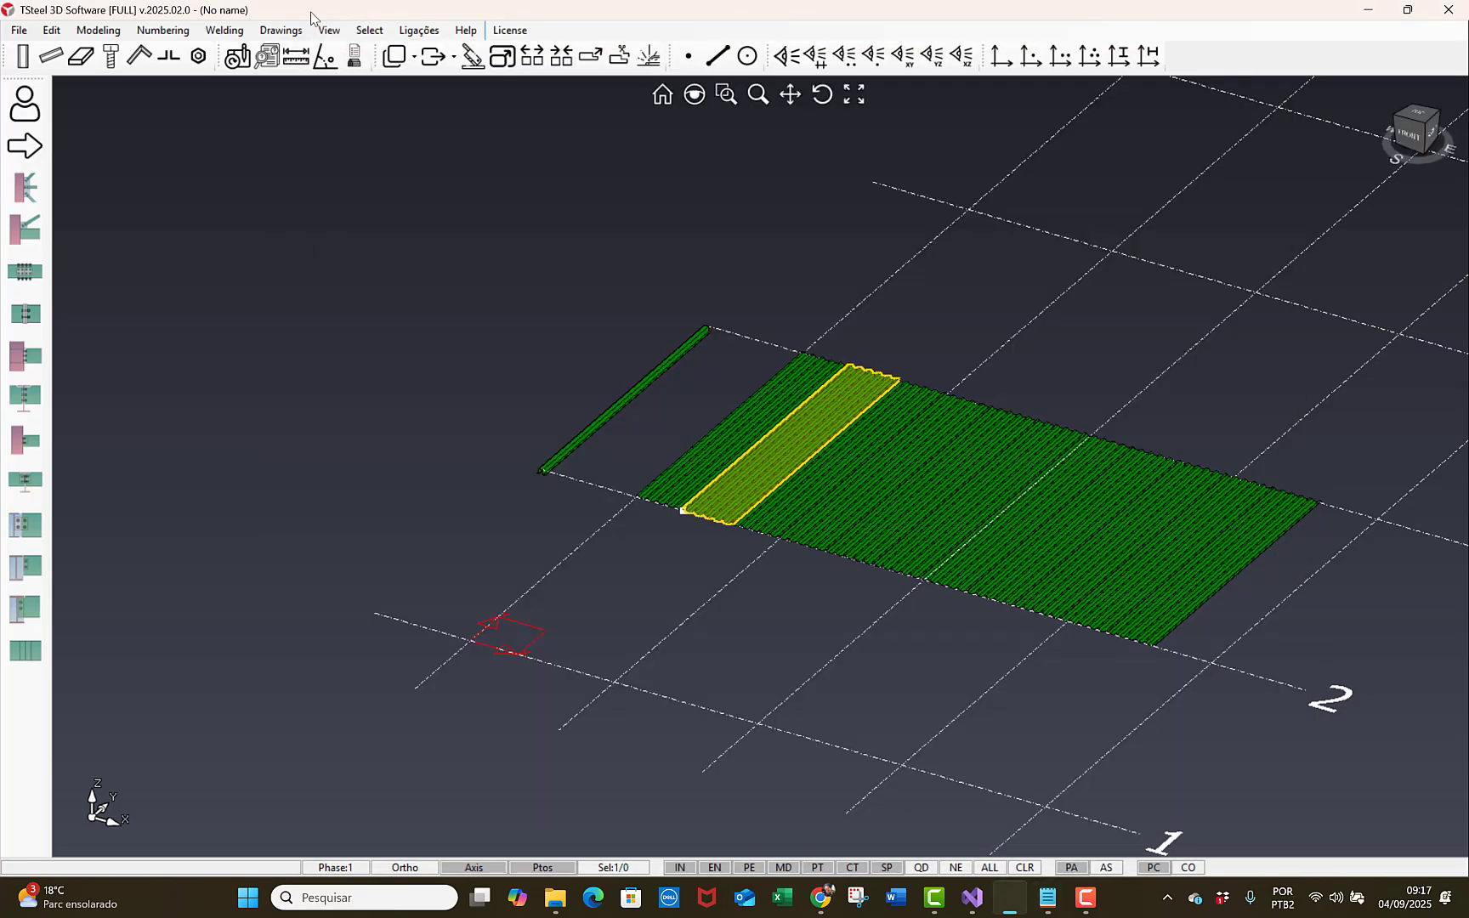
- Load the user profile file IDUPLO.prof from C:\Tsteel3D\Profiles
click(100, 32)
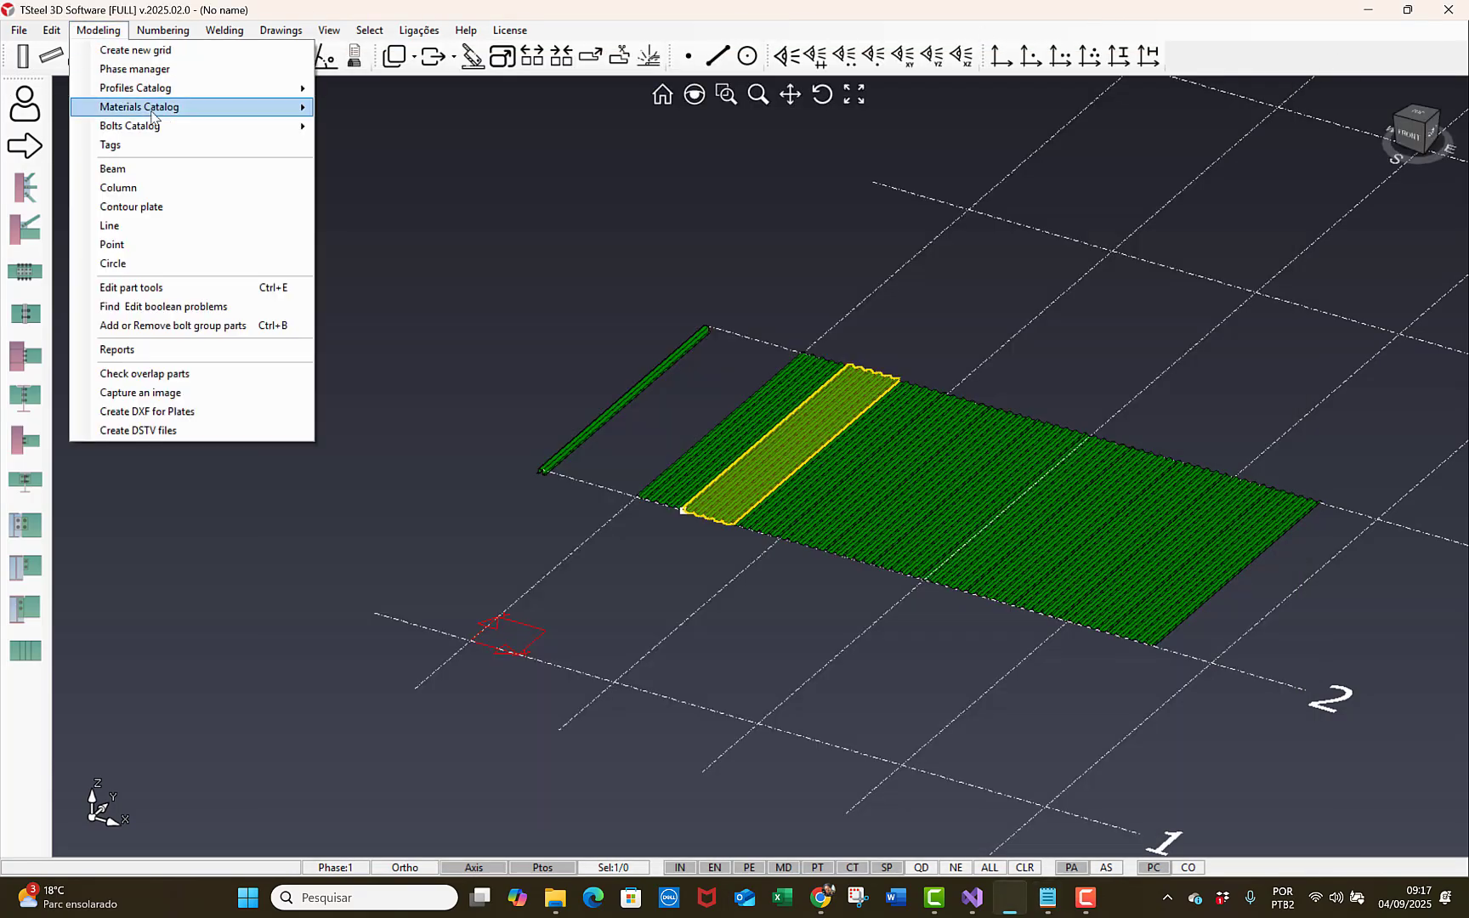
mouse_move(200, 90)
click(348, 151)
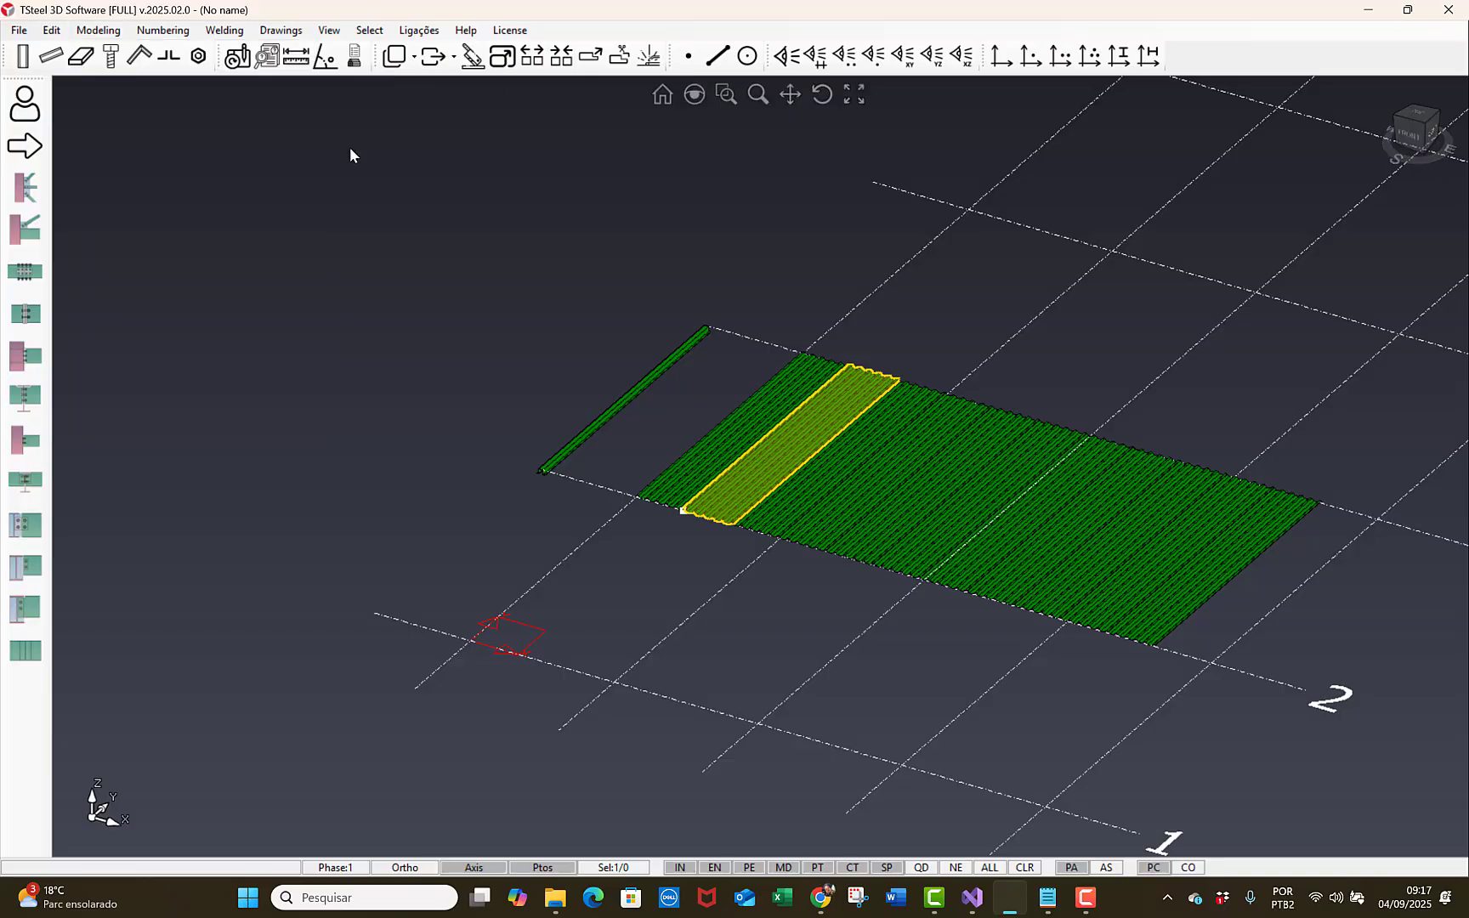
click(333, 184)
double_click(333, 184)
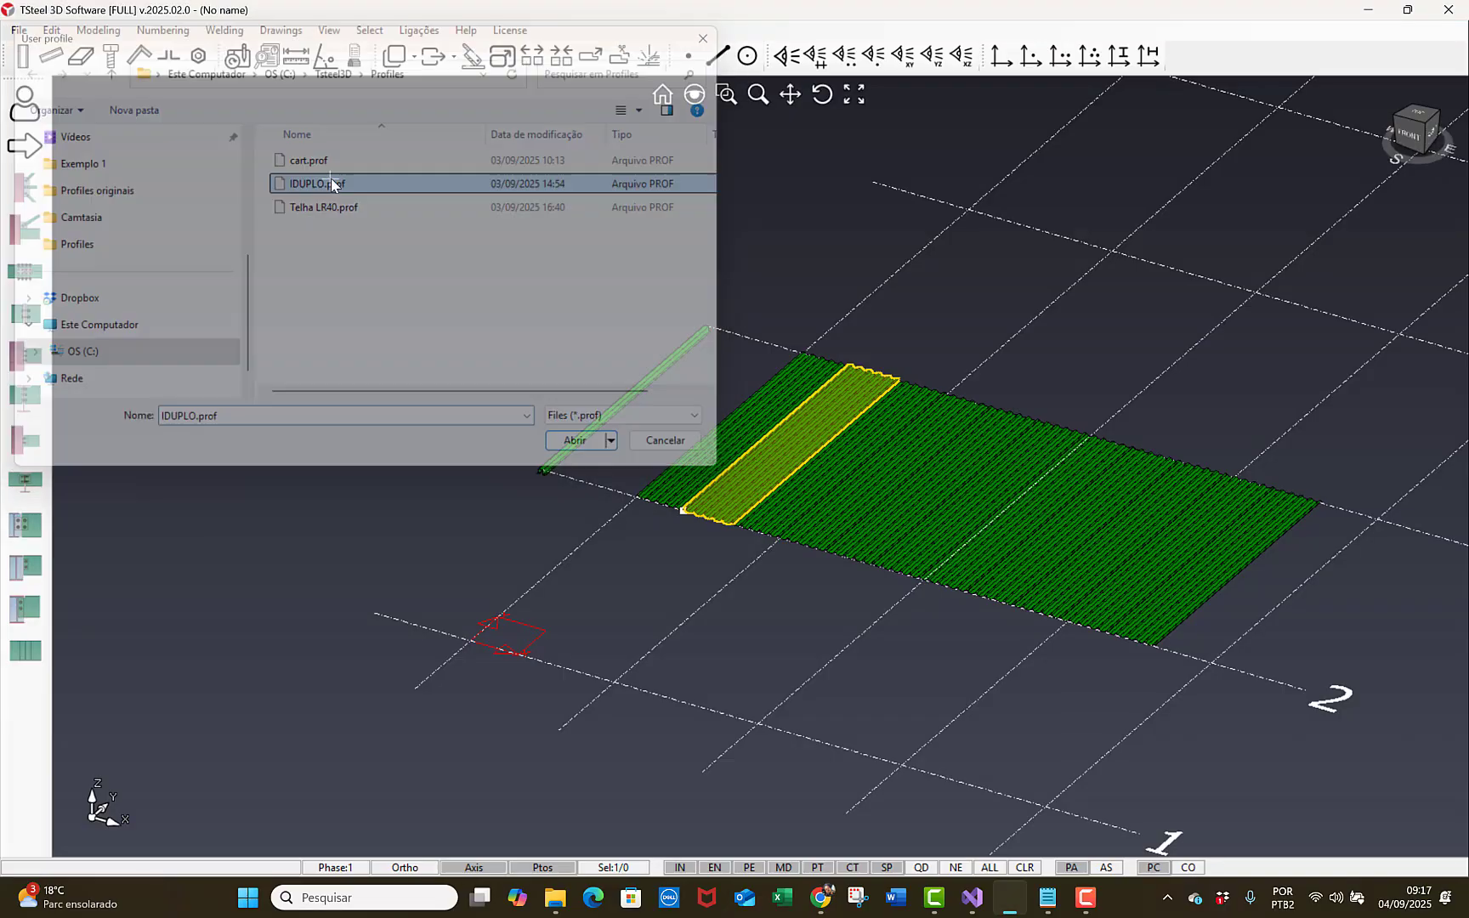
- Set the profile for new beams to IDUPLO200X100X10X6 and accept the beam properties
double_click(51, 56)
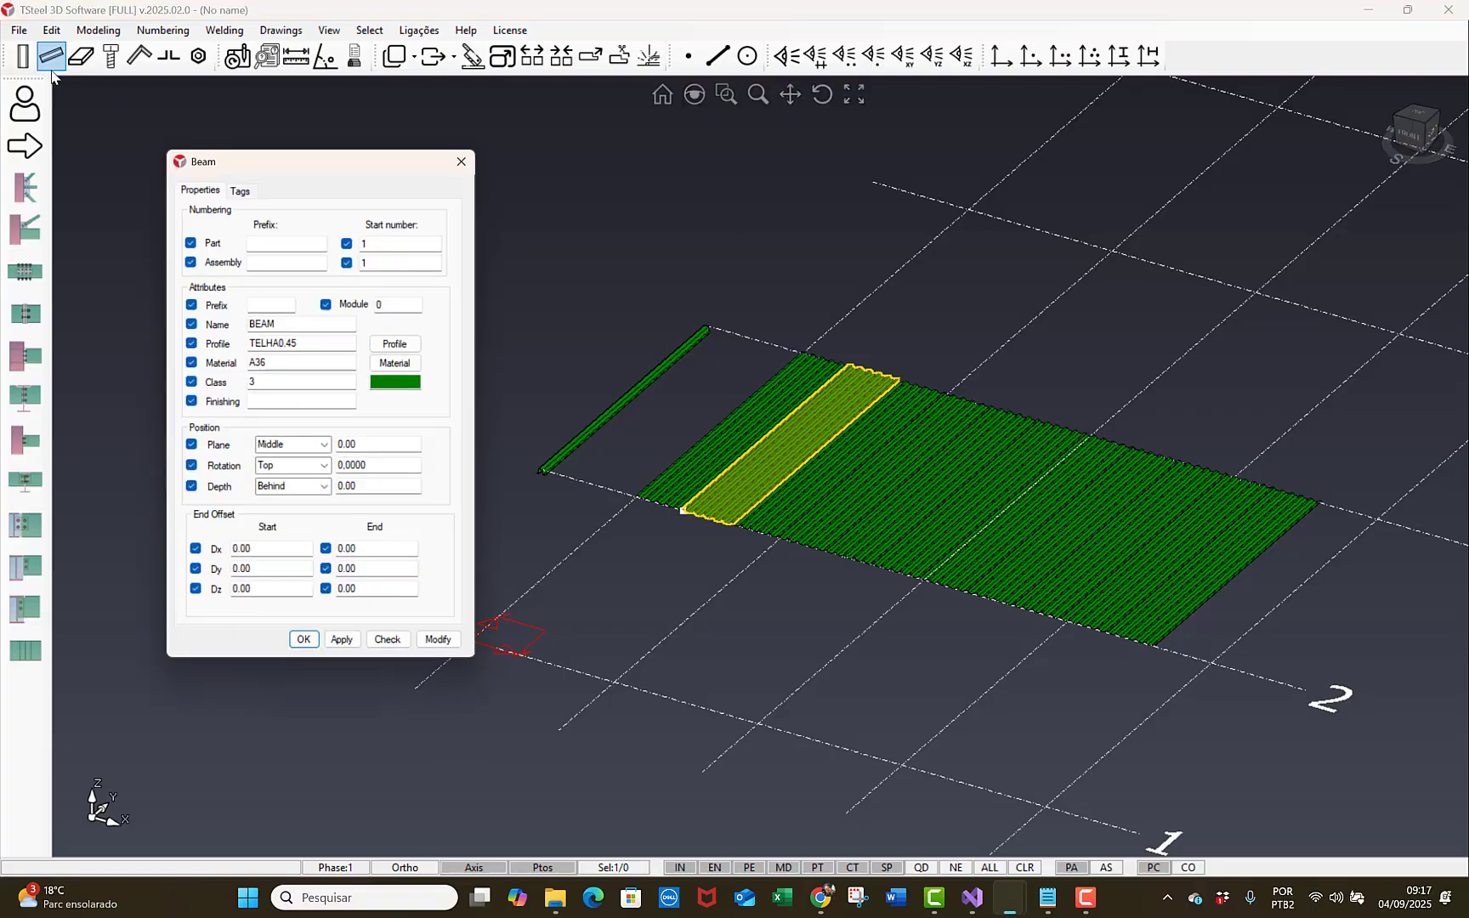
double_click(347, 346)
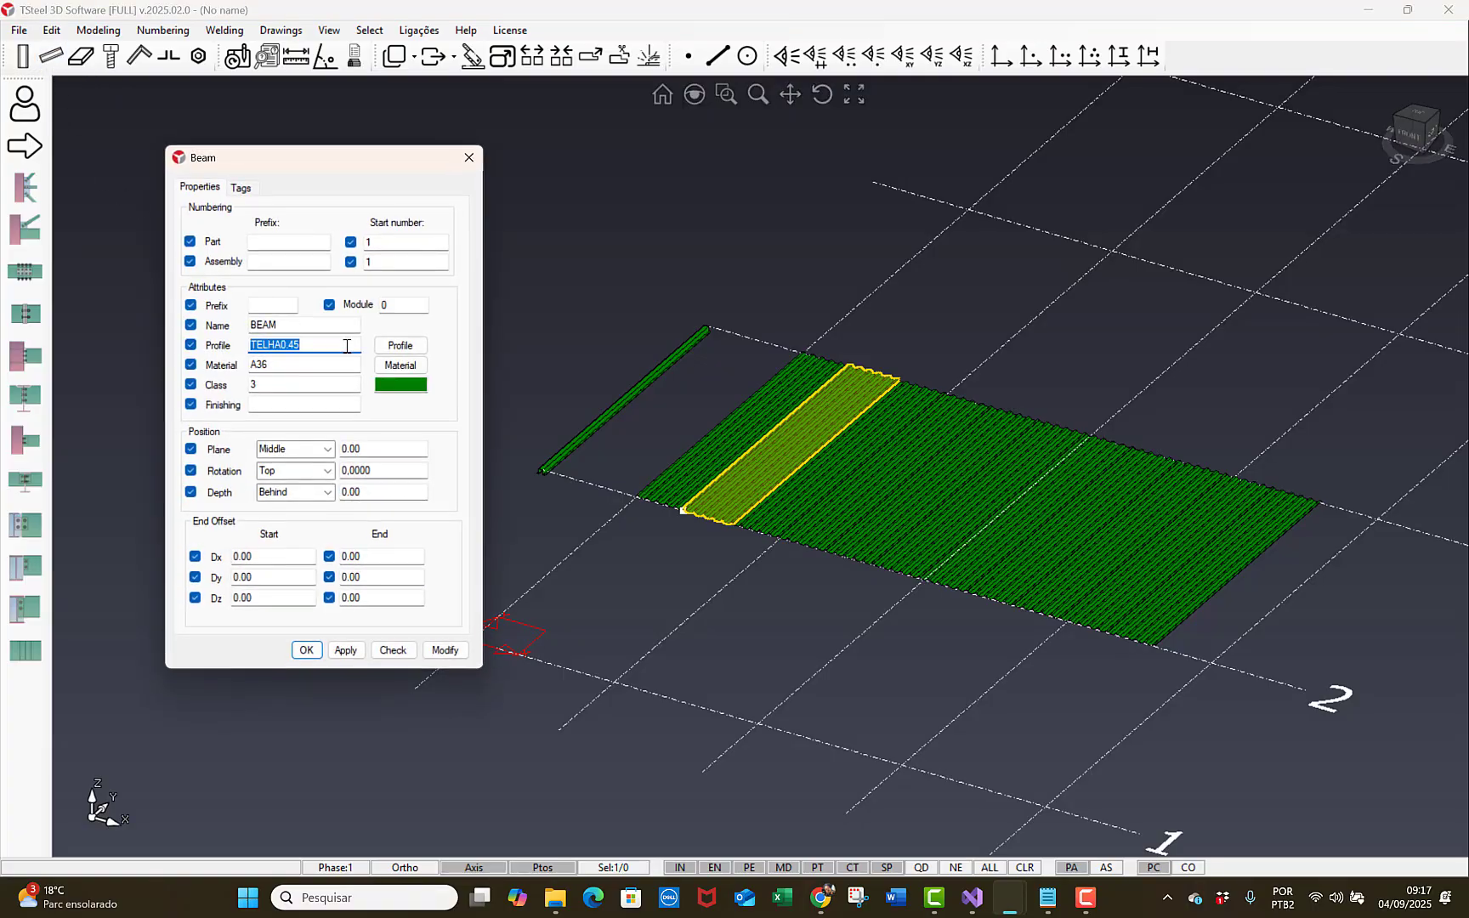
text(IDU)
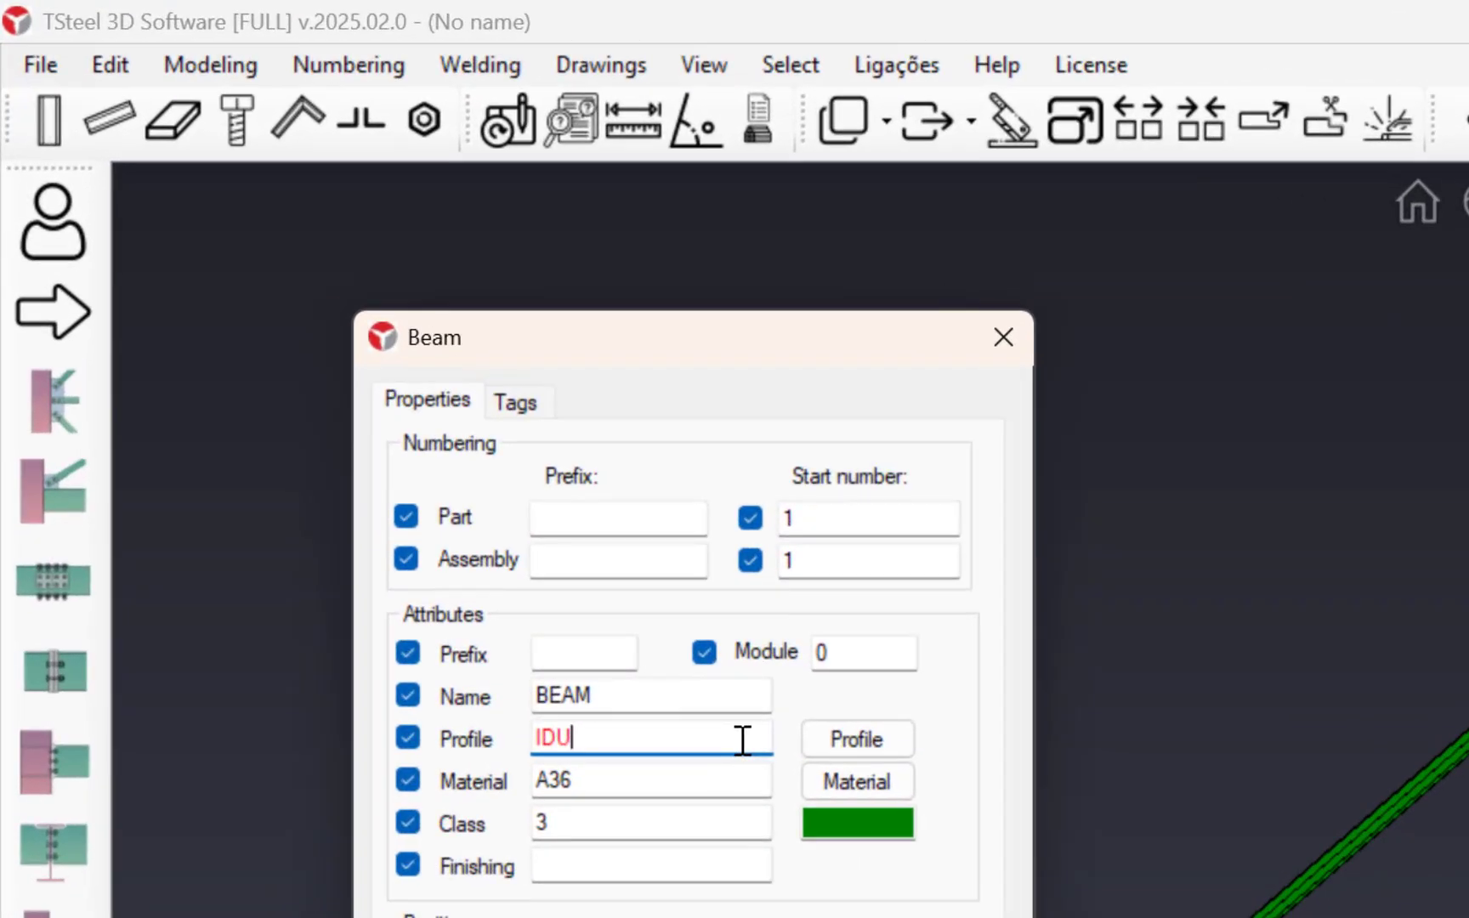
text(PL)
key(BackSpace)
text(PLO200)
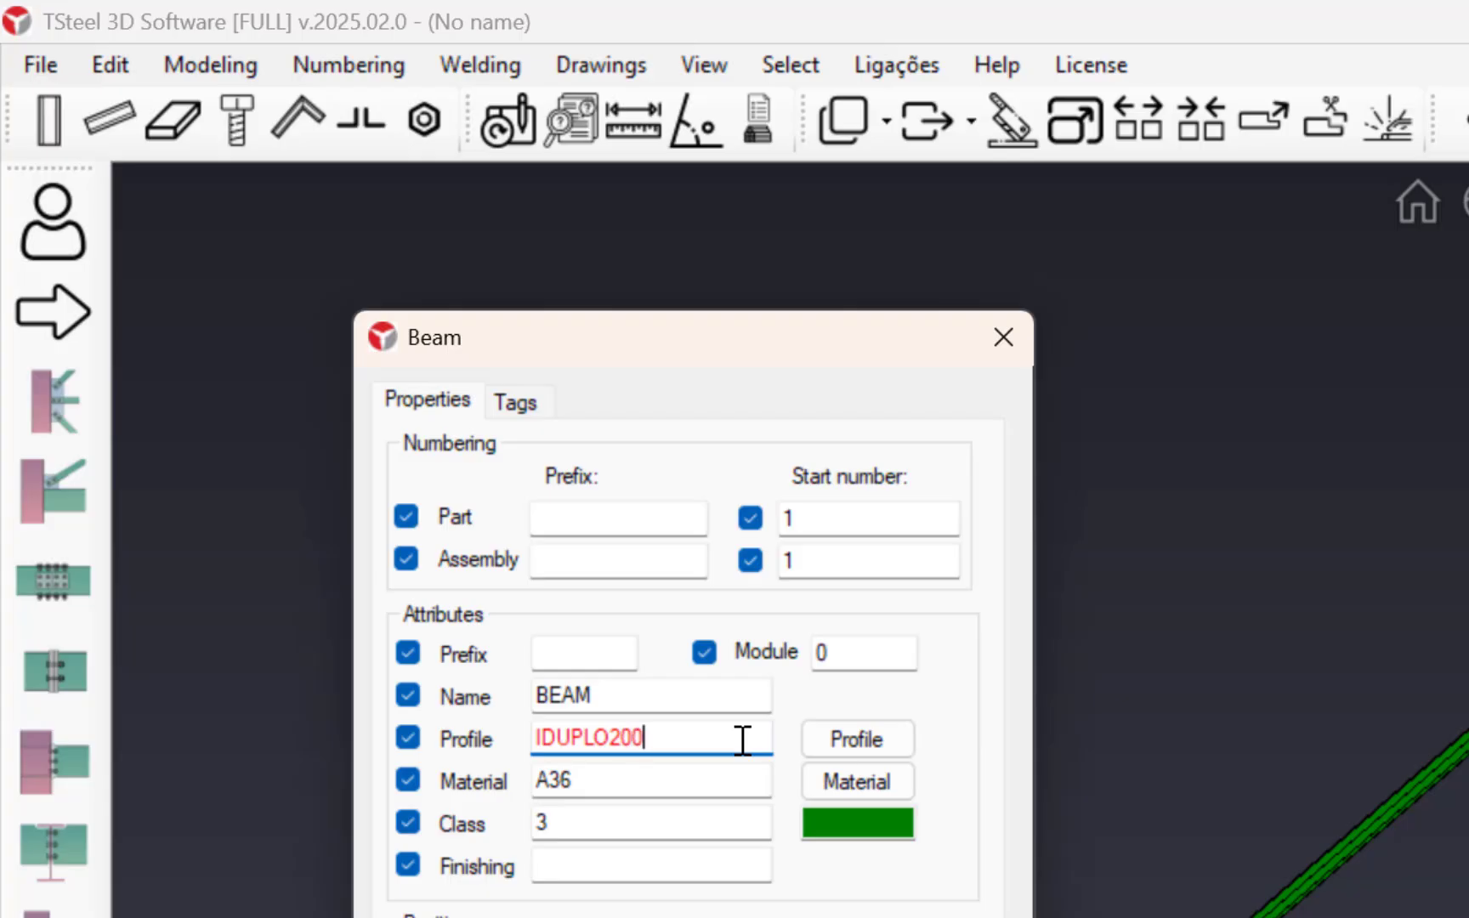
text(X100X10X)
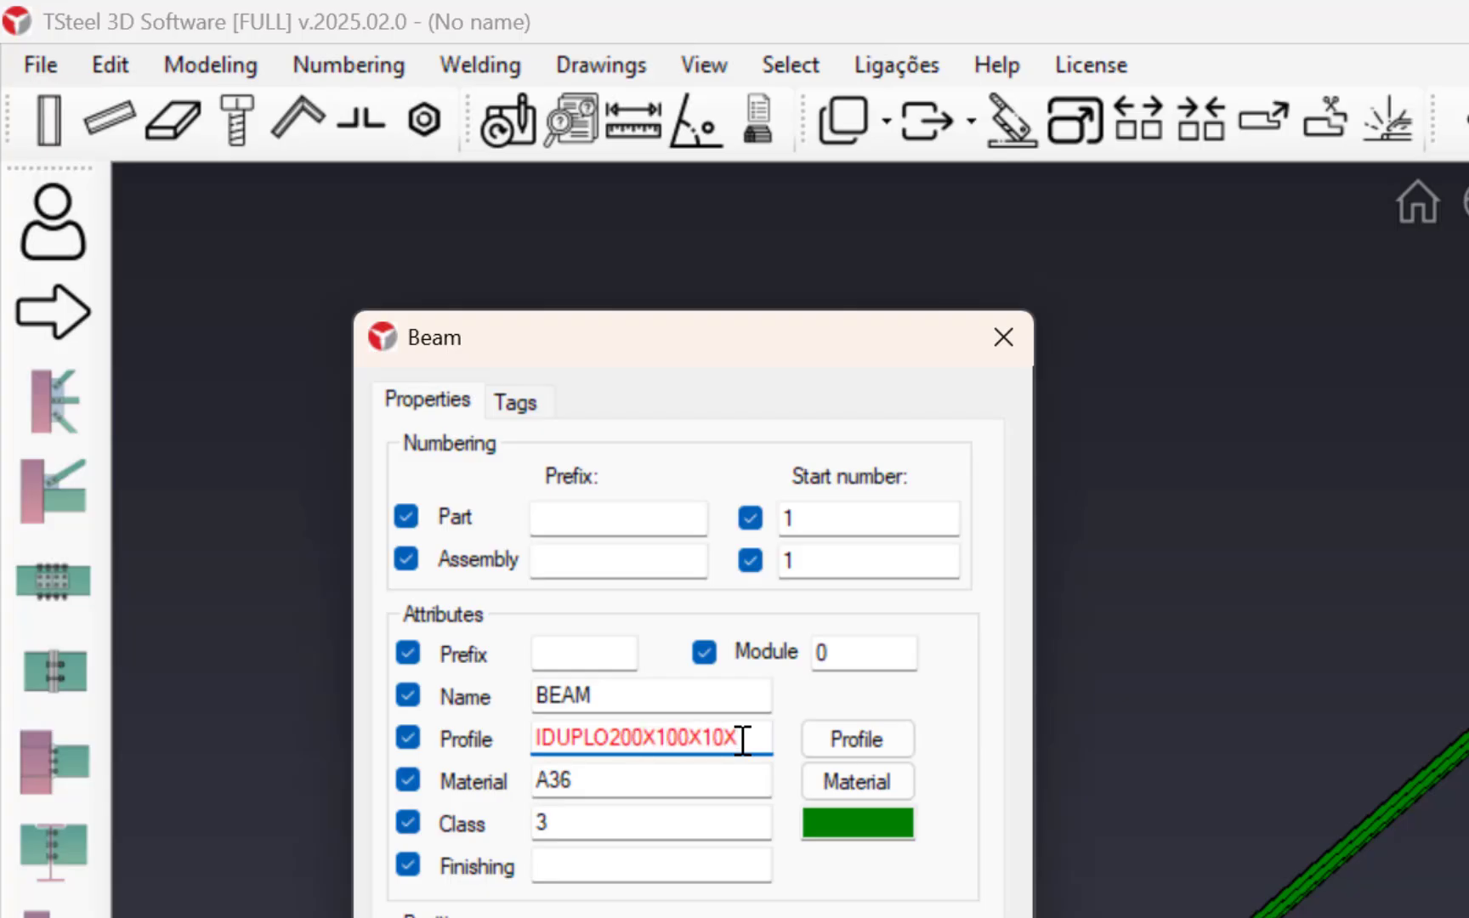
text(6)
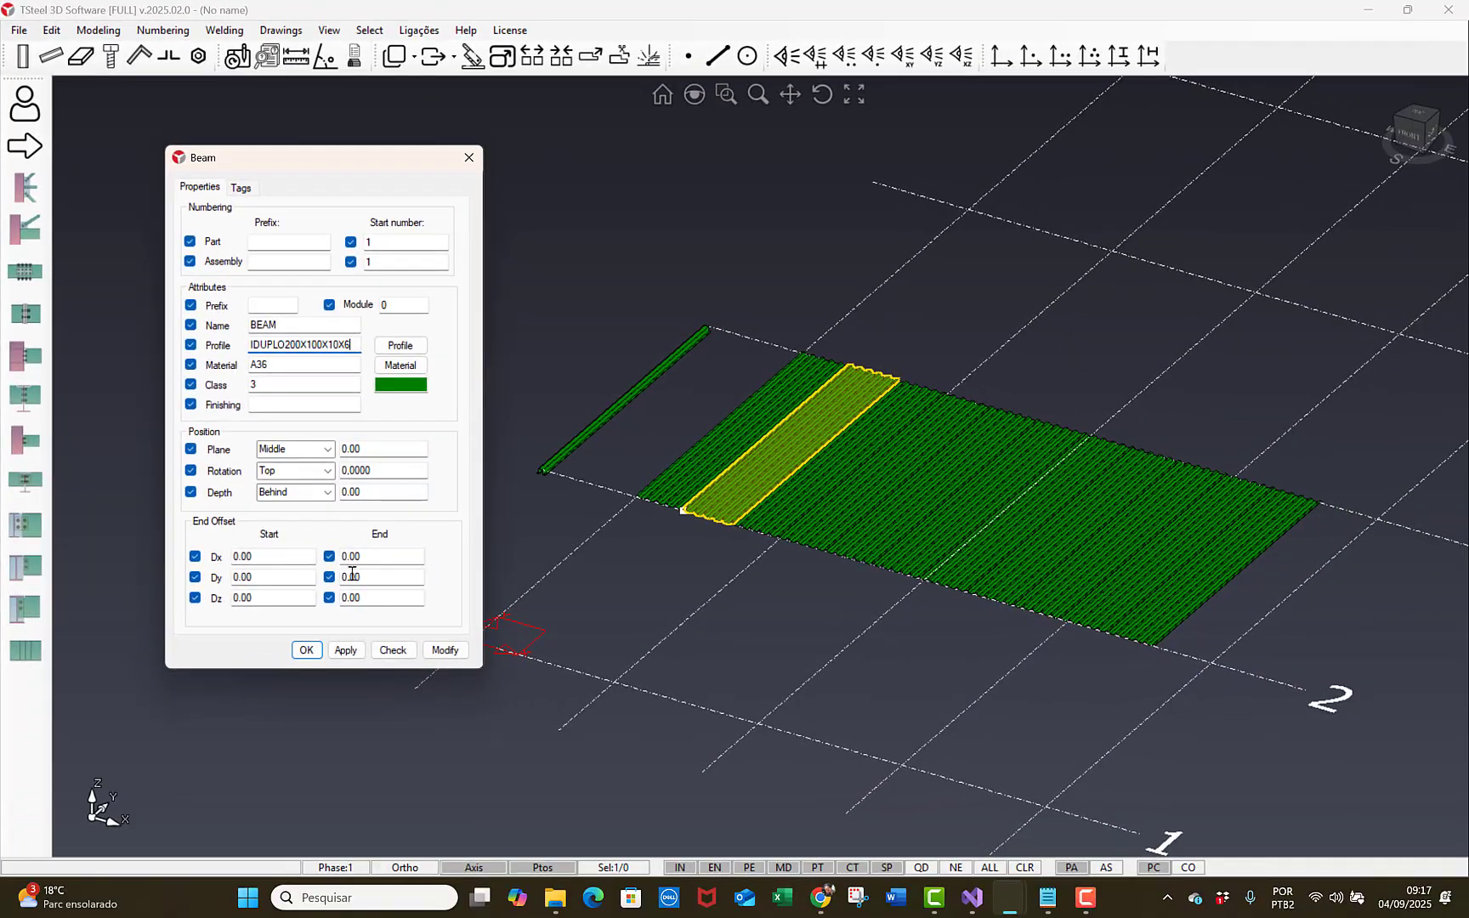
click(308, 650)
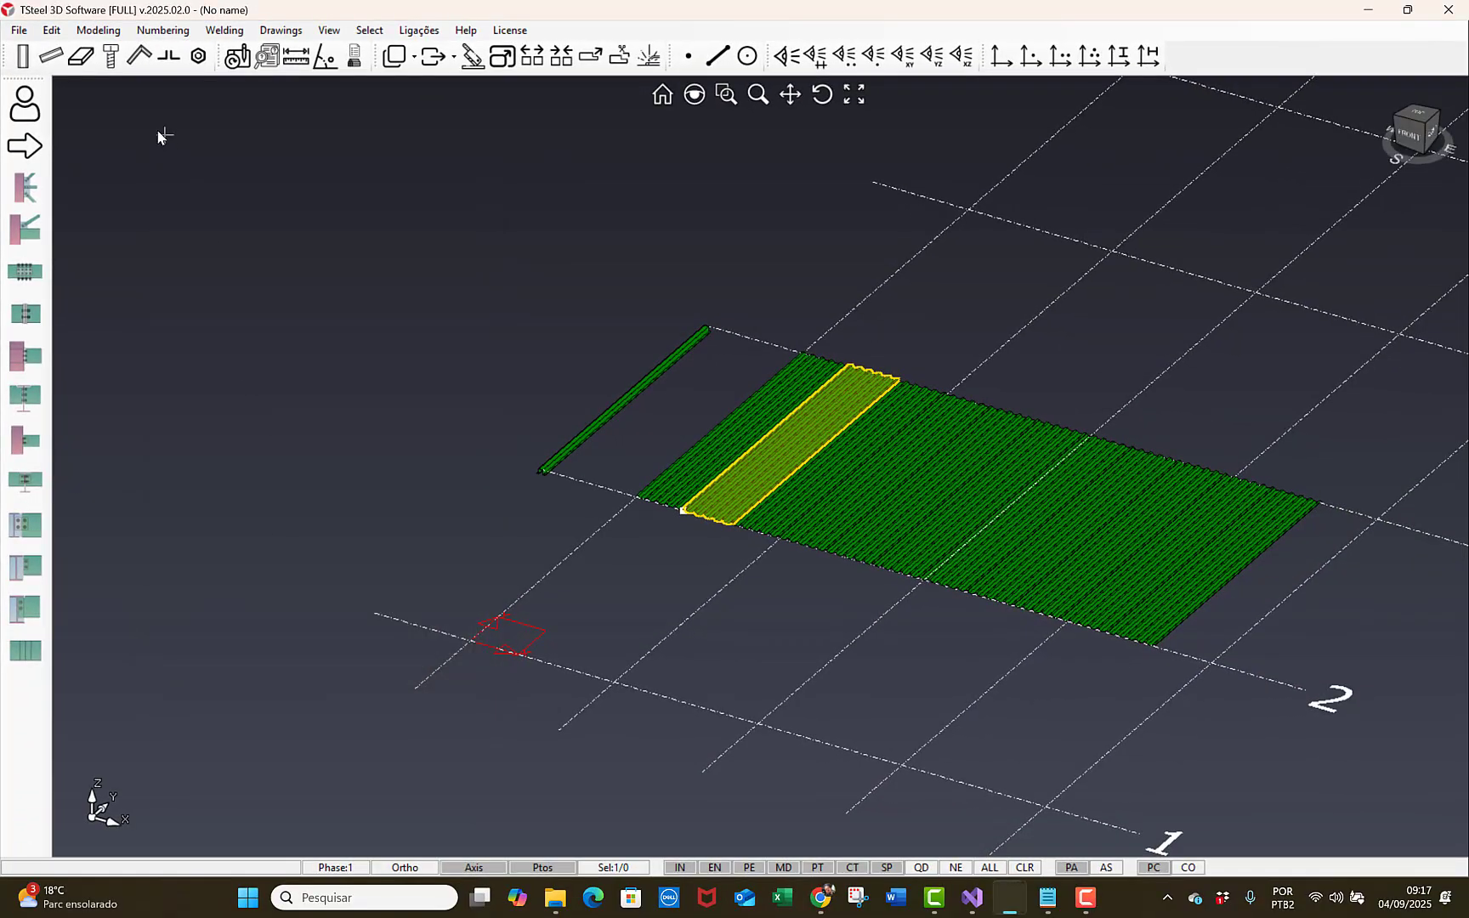
- Create an IDUPLO200X100X10X6 beam from the labelled end of grid line 4 to the labelled end of grid line 5
click(52, 58)
scroll(355, 300, down, 3)
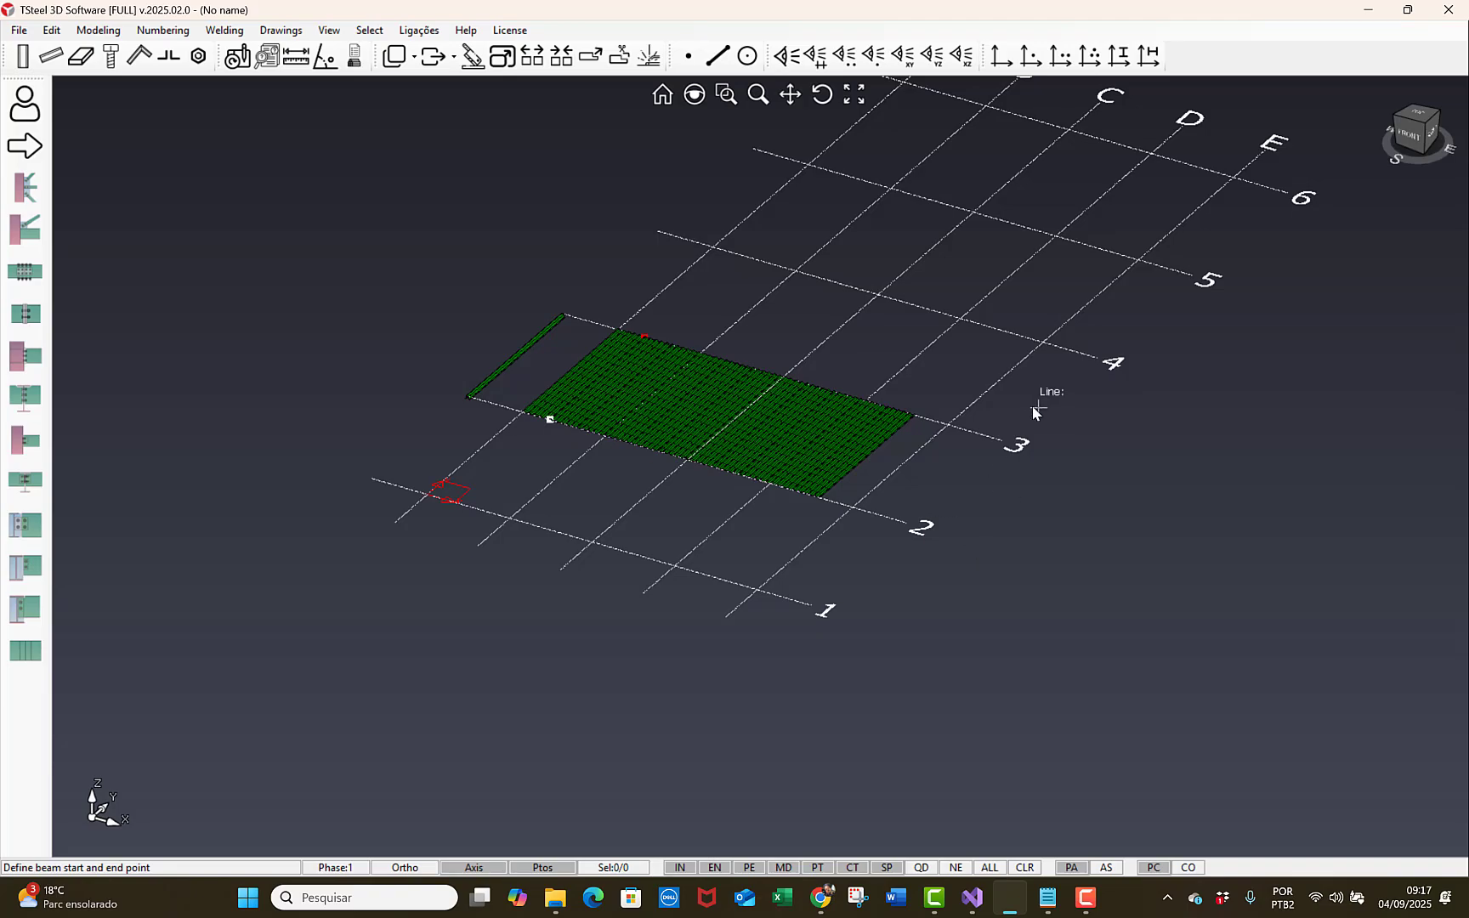
click(1095, 359)
click(1191, 273)
scroll(1097, 364, up, 2)
scroll(1097, 361, up, 4)
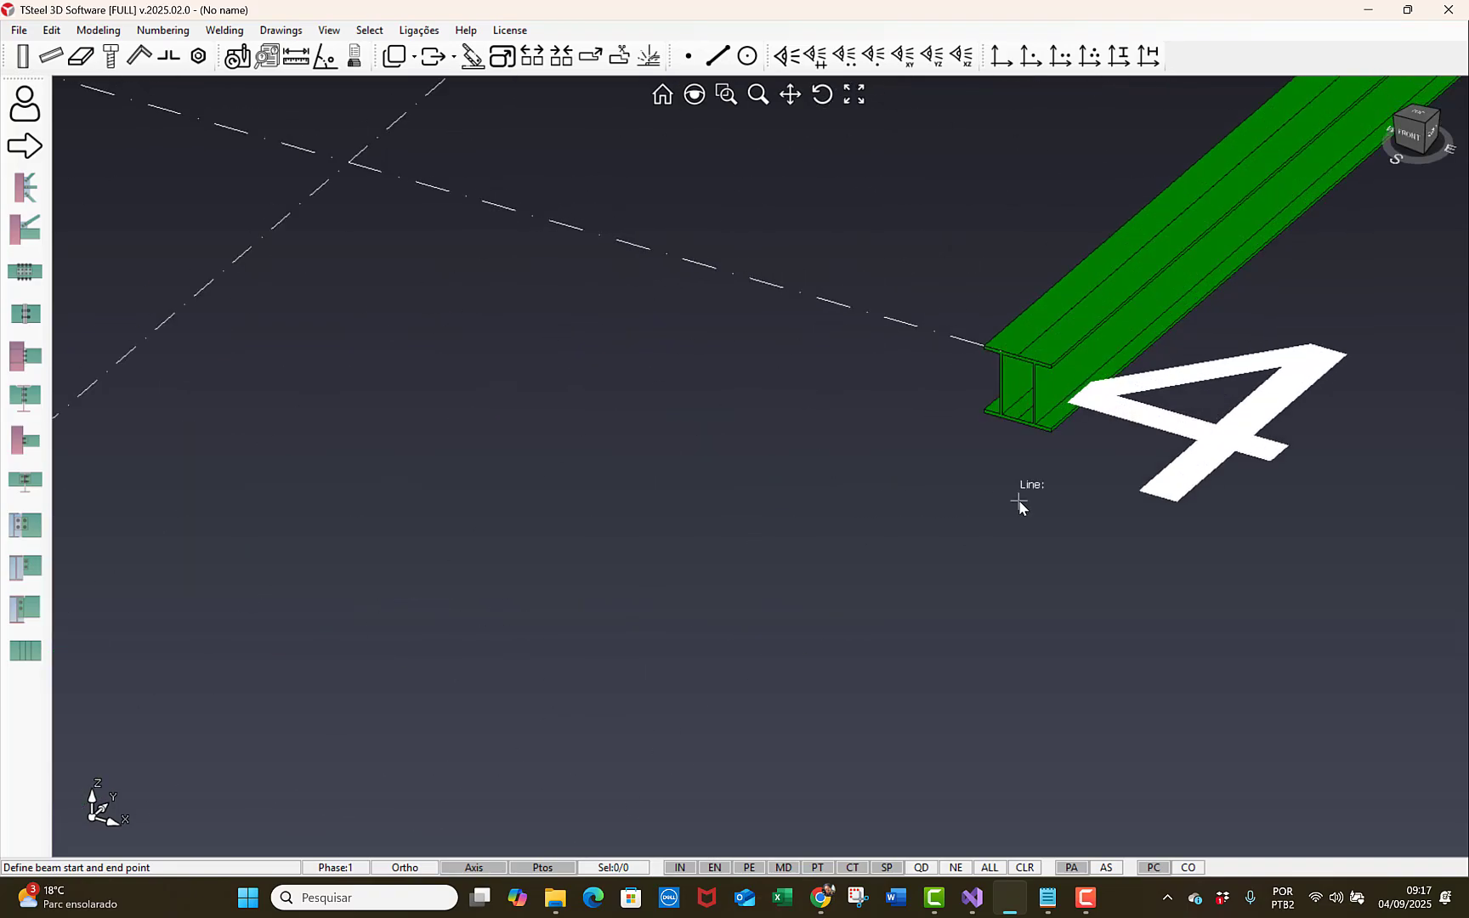
- Examine the double-web cross-section at the end of the IDUPLO200X100X10X6 beam near grid label 4
scroll(1046, 408, up, 2)
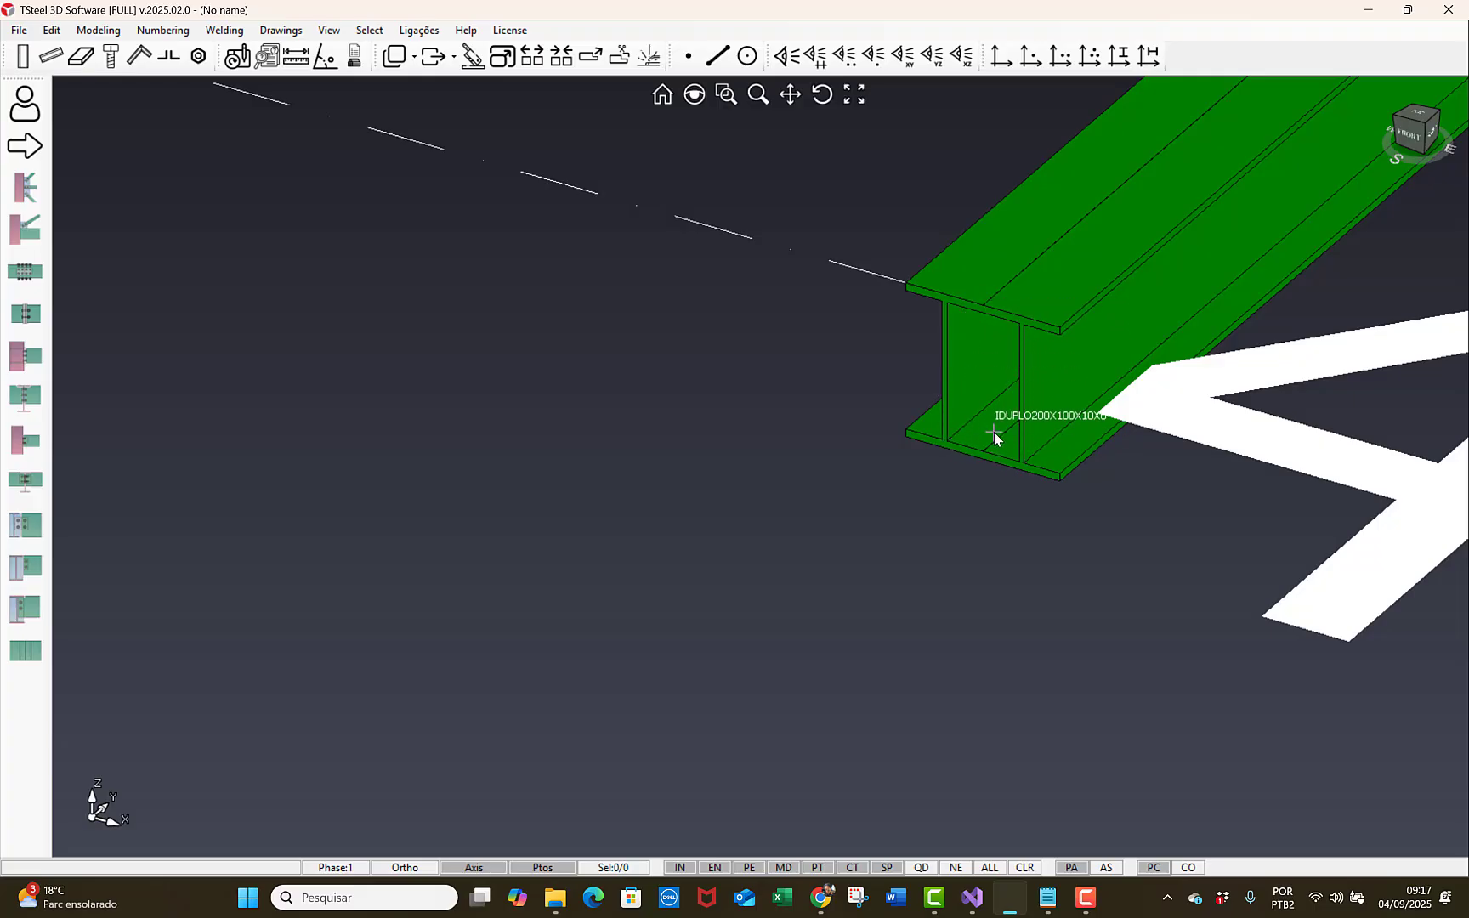
scroll(994, 425, down, 1)
middle_drag(1003, 397, 1037, 344)
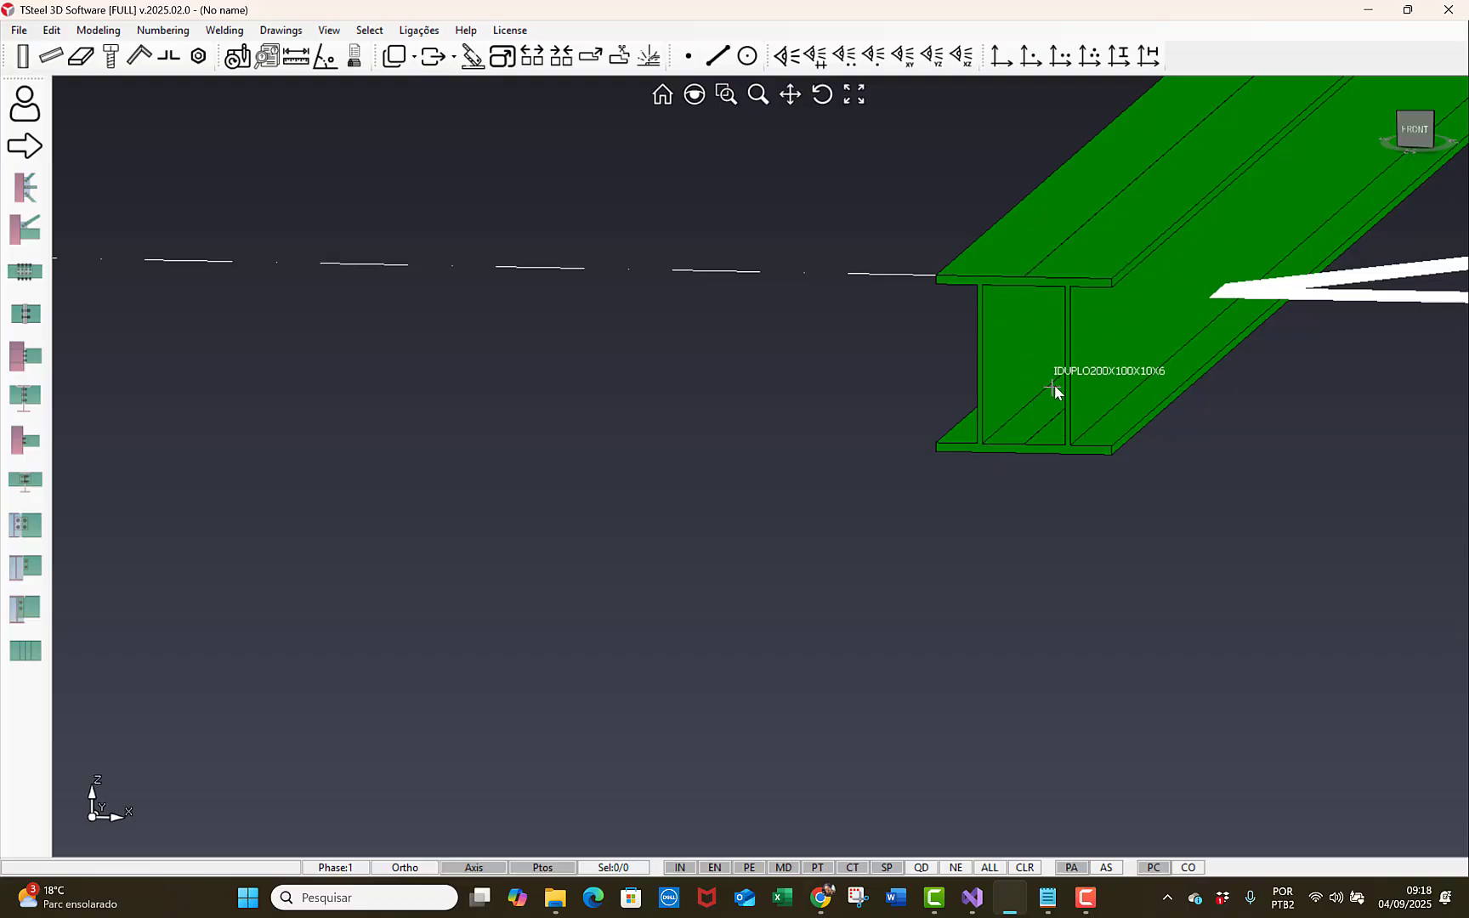
scroll(1048, 388, down, 2)
middle_drag(1042, 389, 1017, 400)
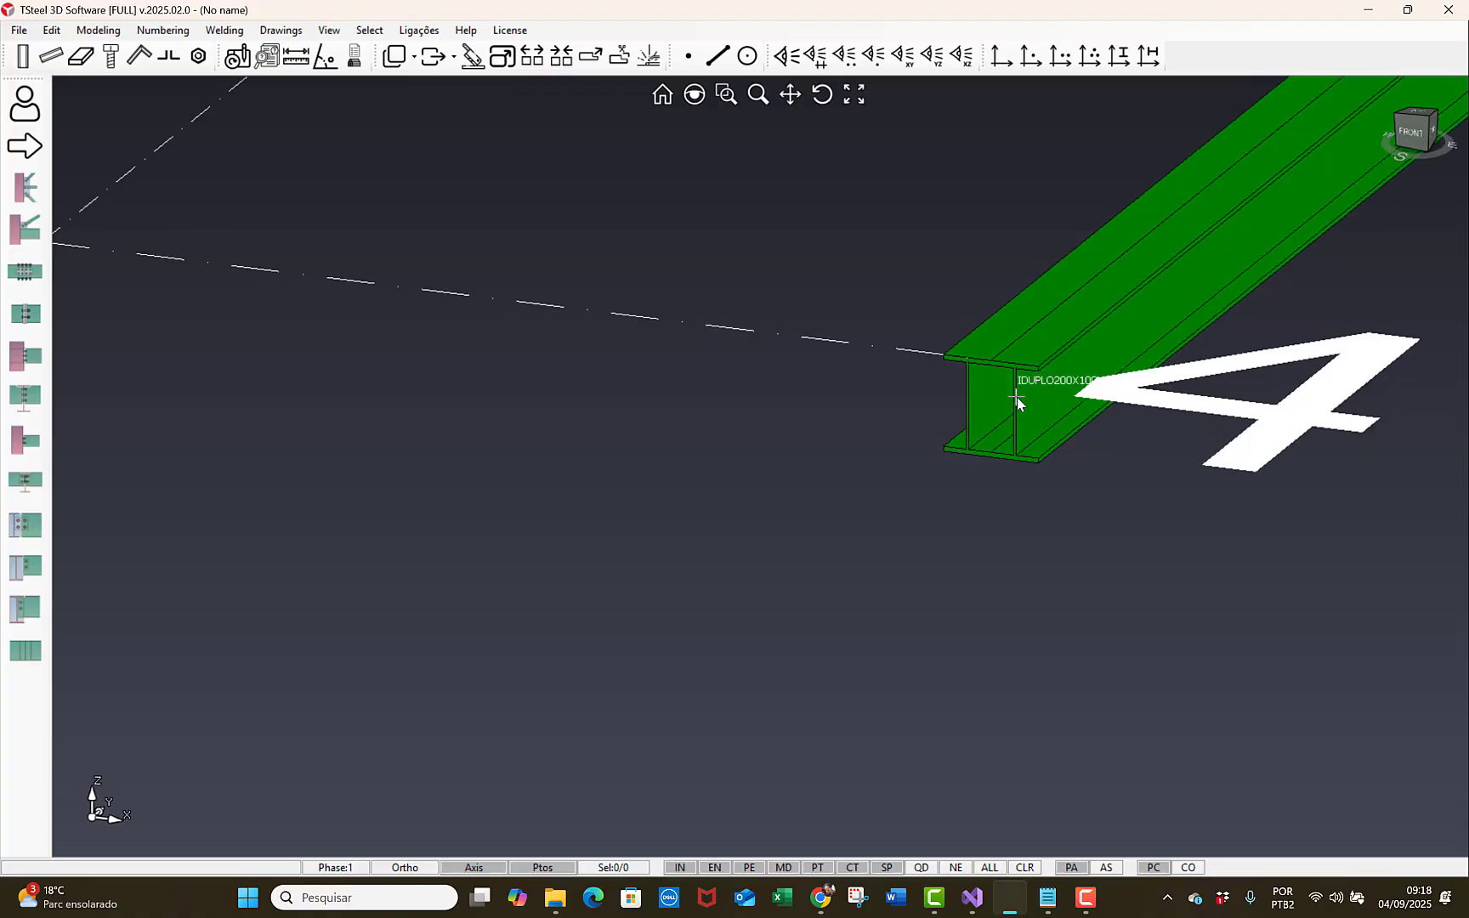
- Switch to Notepad to review the external and internal contours in IDUPLO.prof, and close Notepad to return to TSteel 3D
mouse_move(1047, 897)
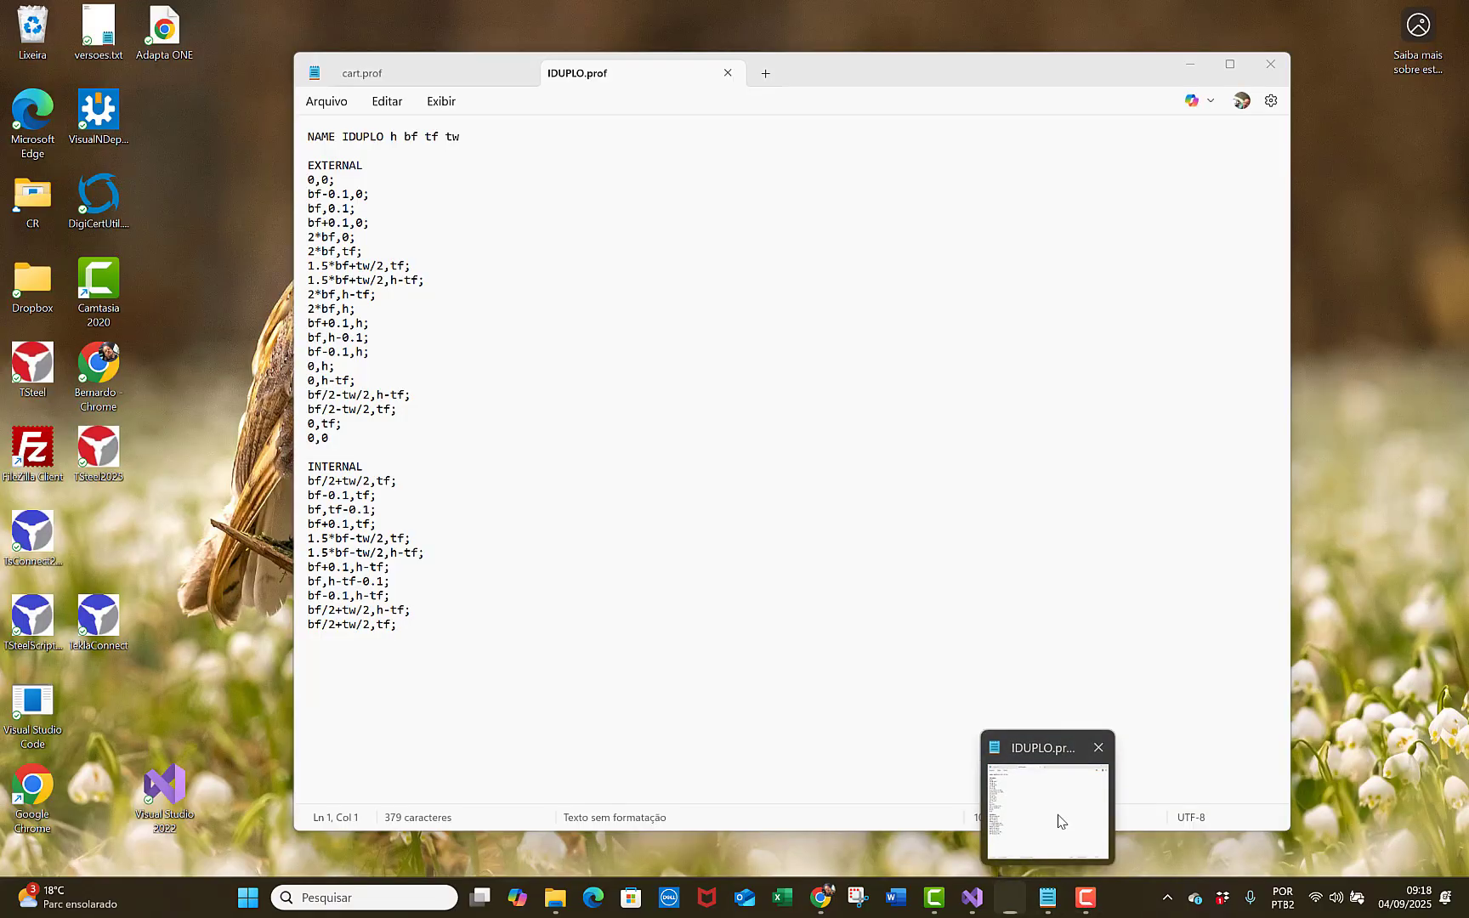
click(1059, 820)
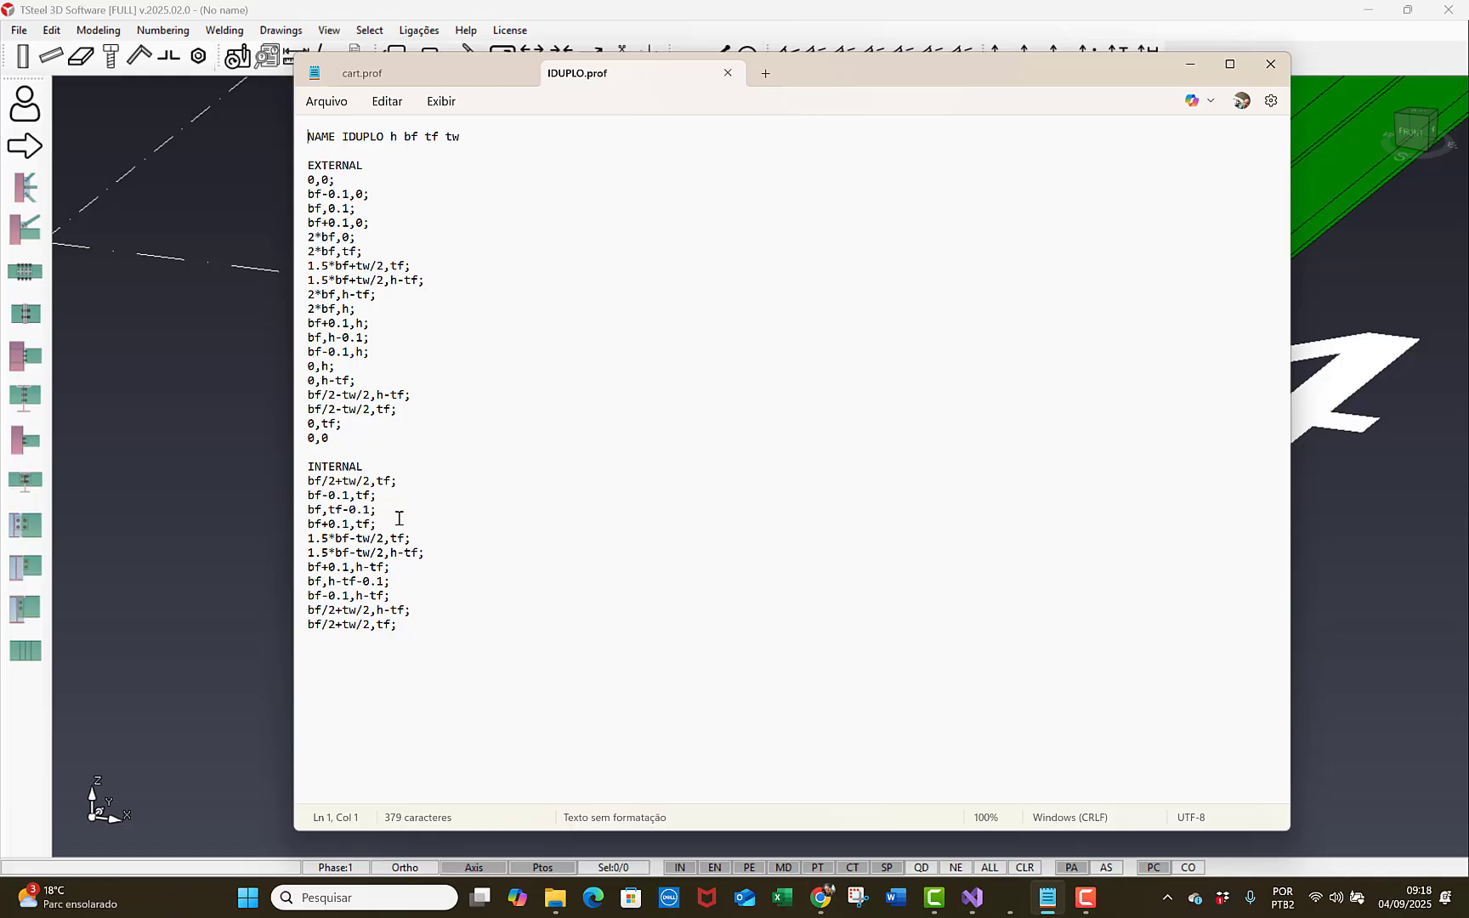
click(1271, 65)
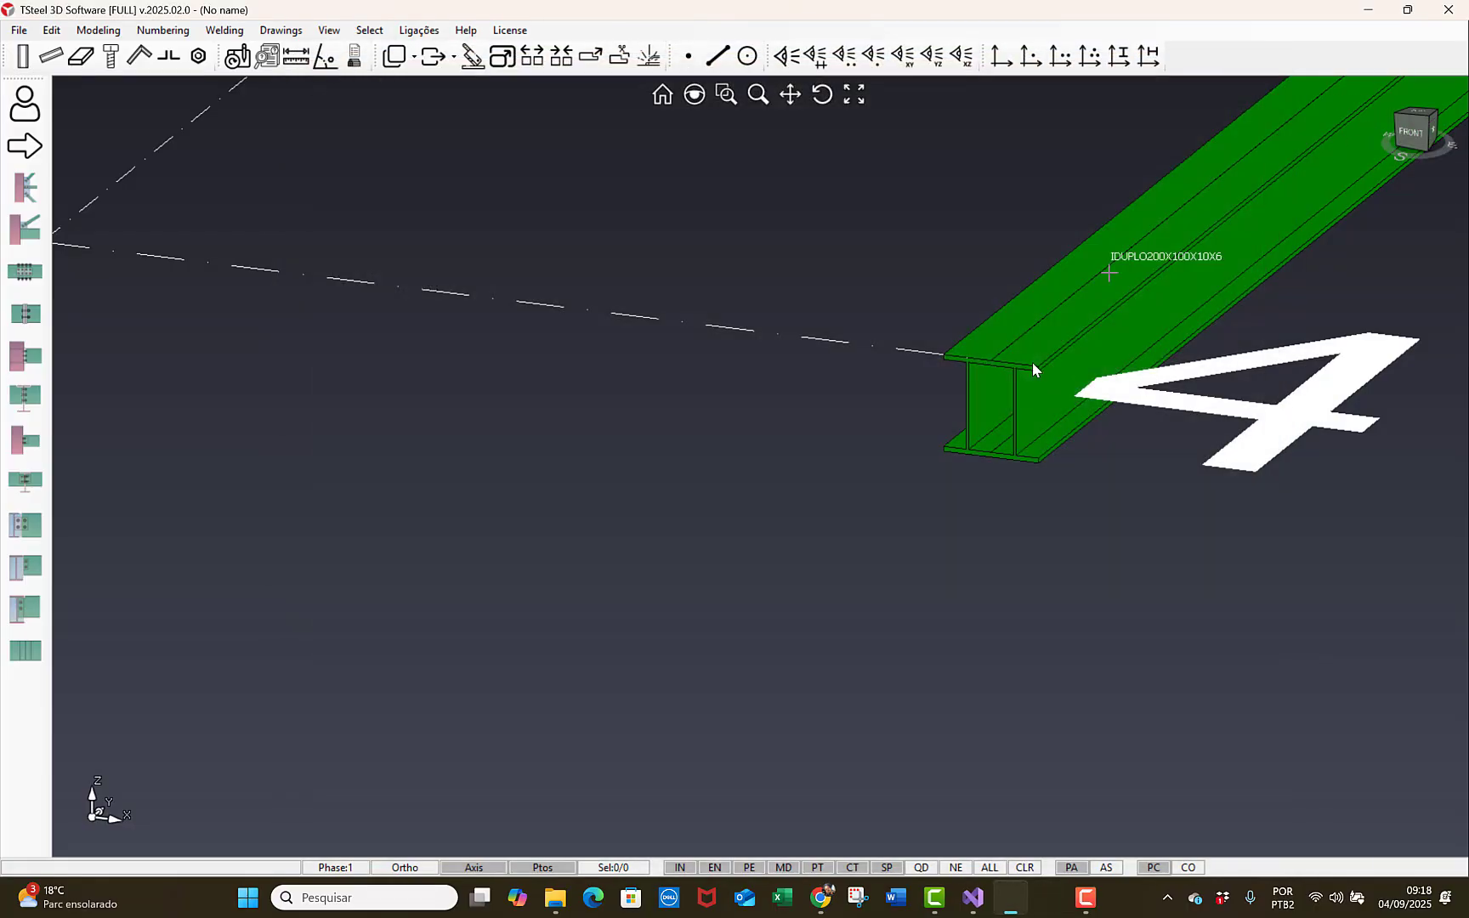